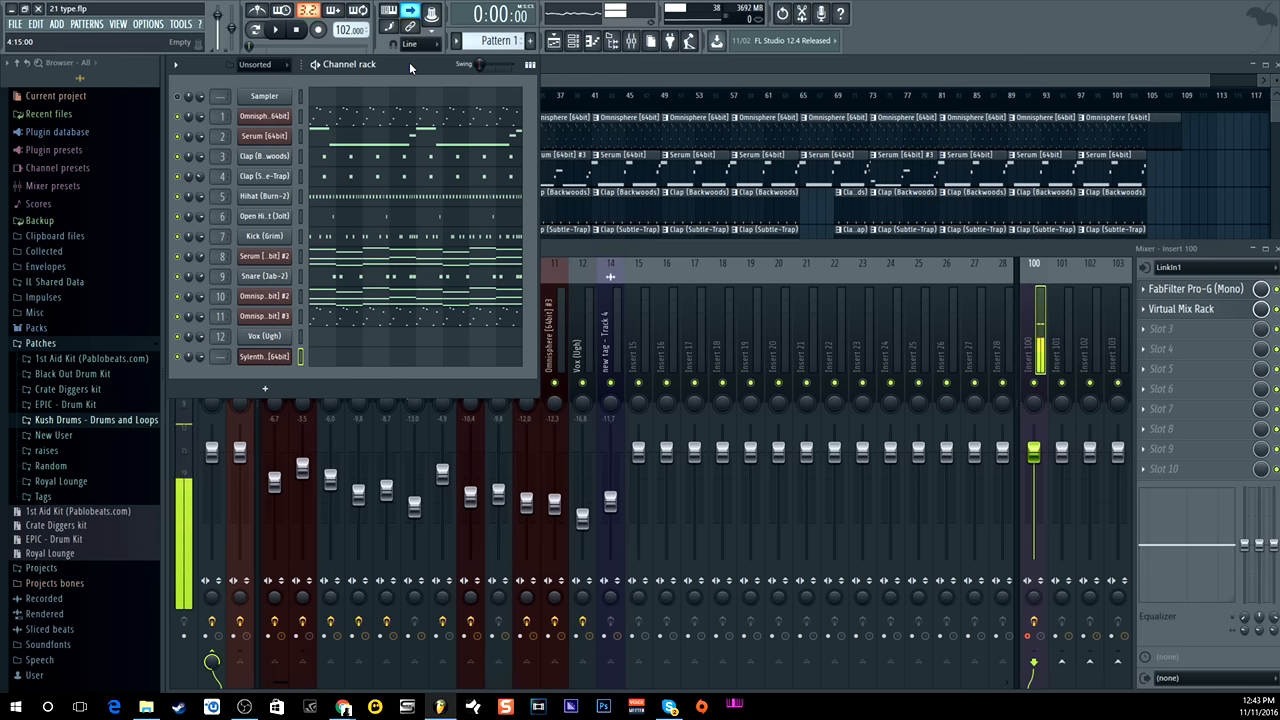
Play the full song arrangement from the start, check the mixer during playback, and stop it.
click(611, 83)
click(277, 31)
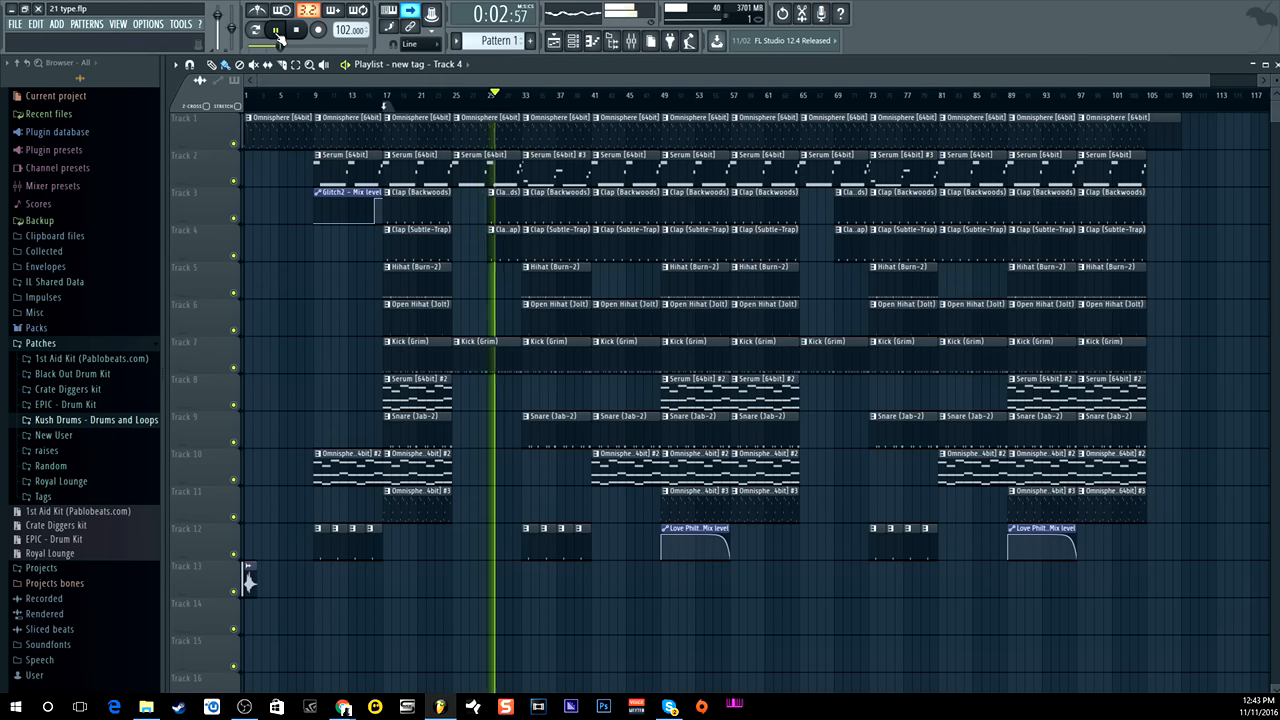
click(631, 41)
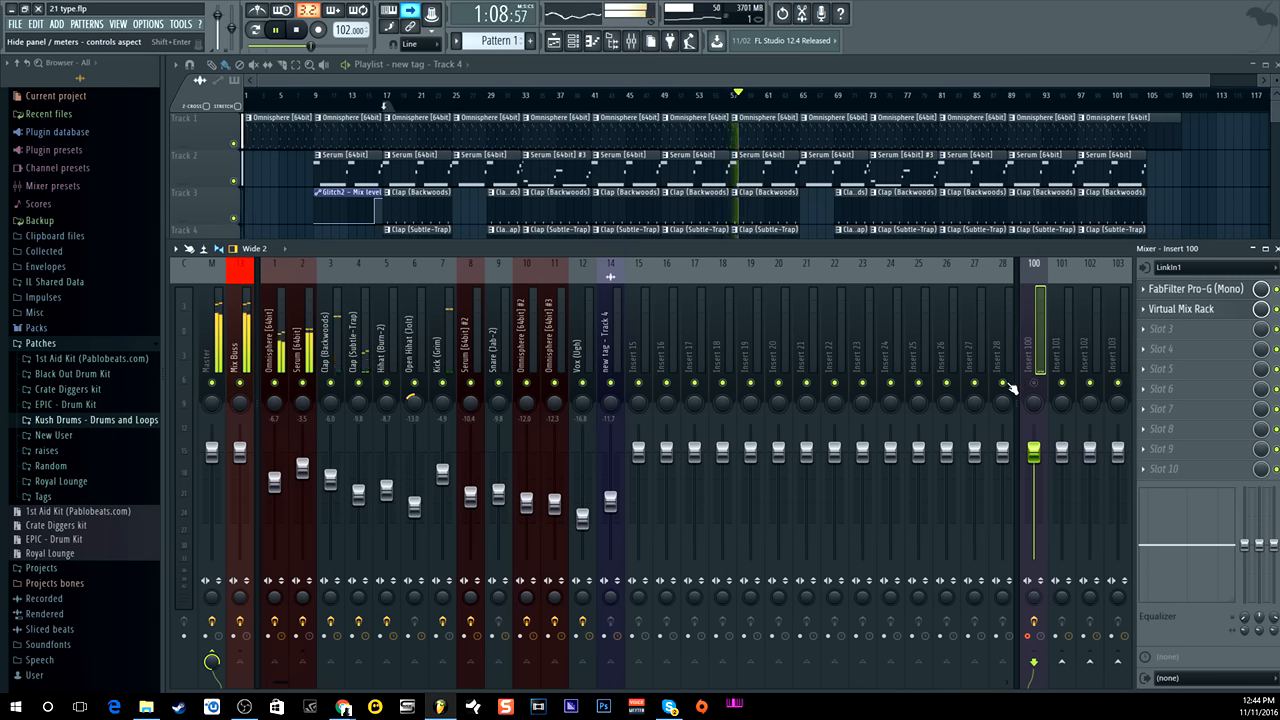
click(297, 31)
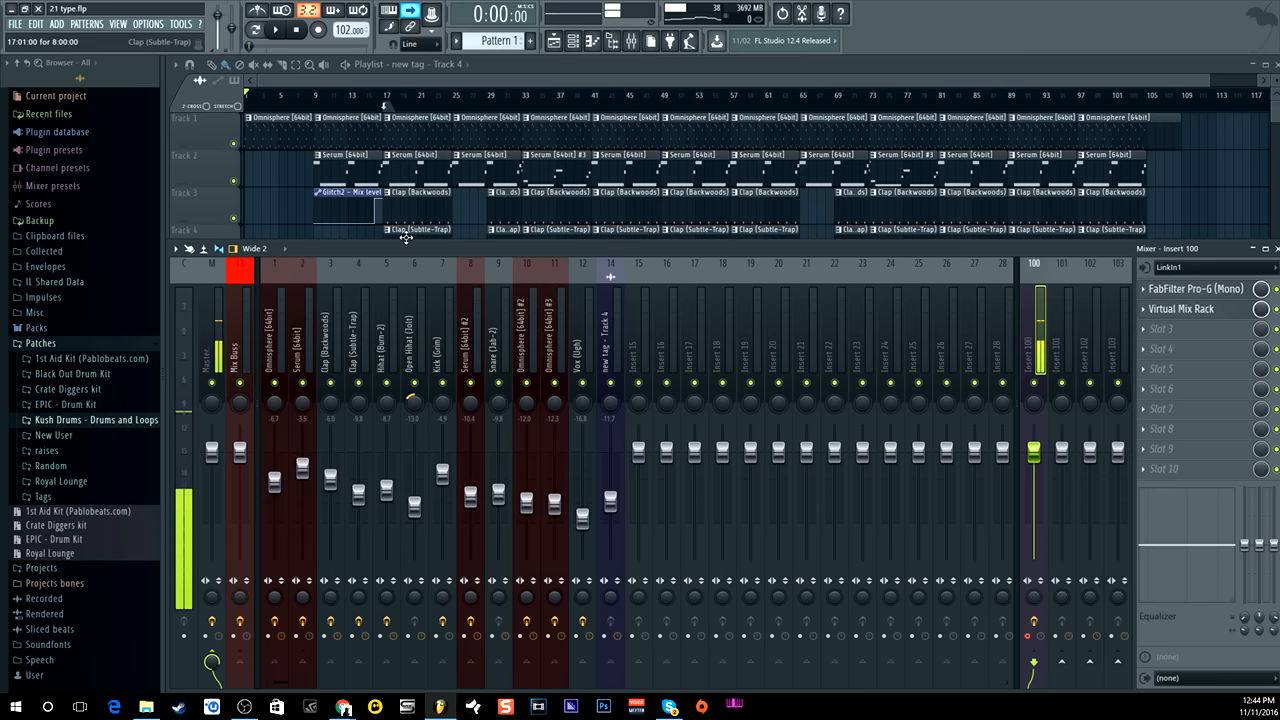
Delete the unused Sylenth channel at the end of the channel rack and confirm the deletion.
click(442, 78)
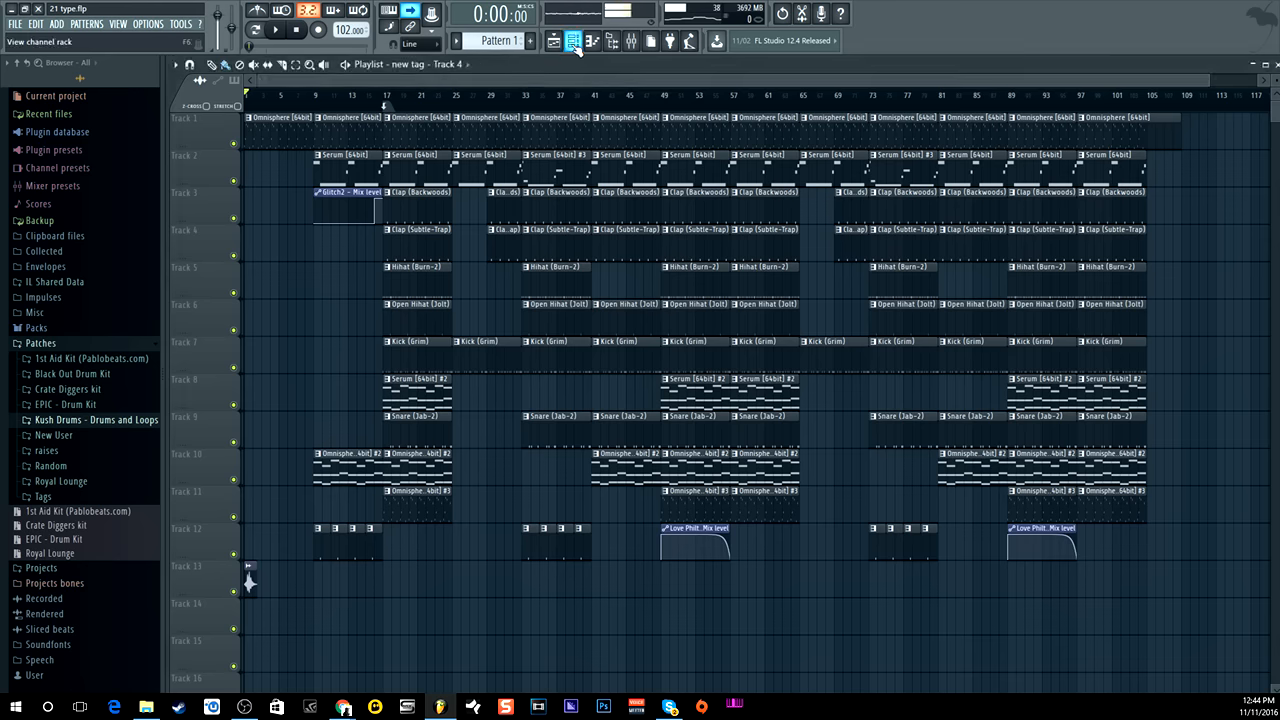
key(F6)
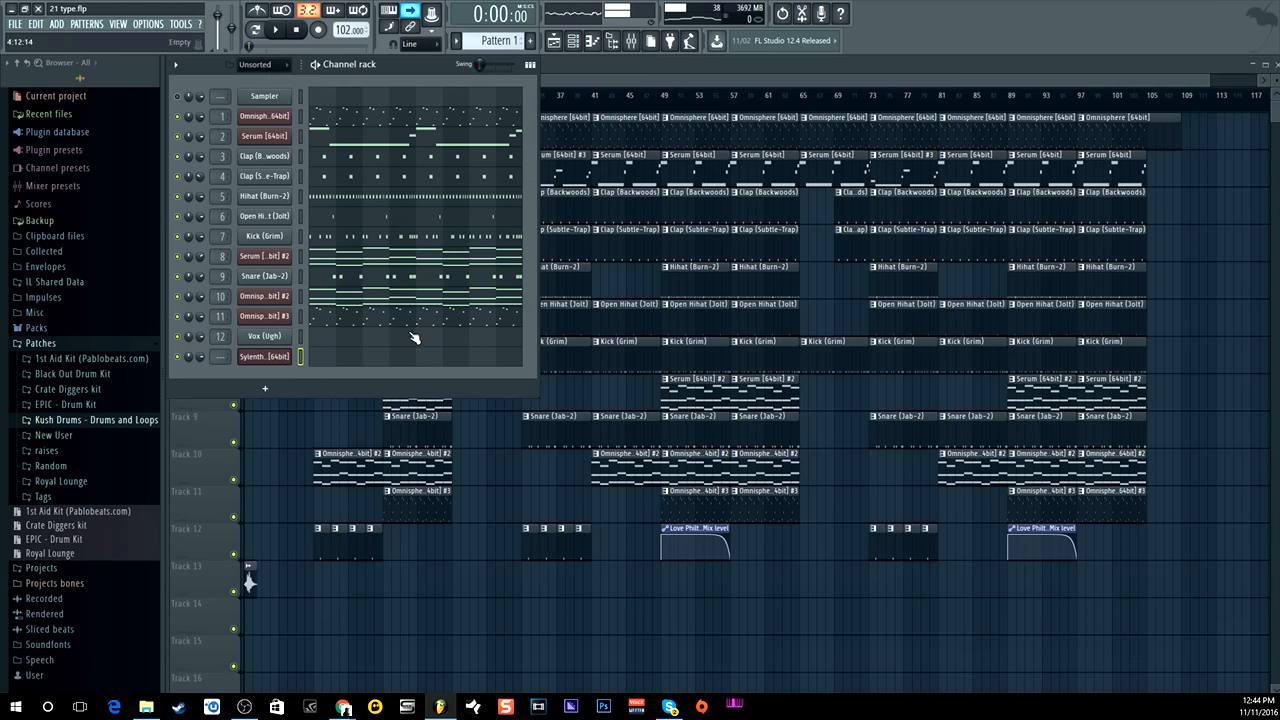
click(268, 357)
click(268, 357)
right_click(265, 356)
click(330, 473)
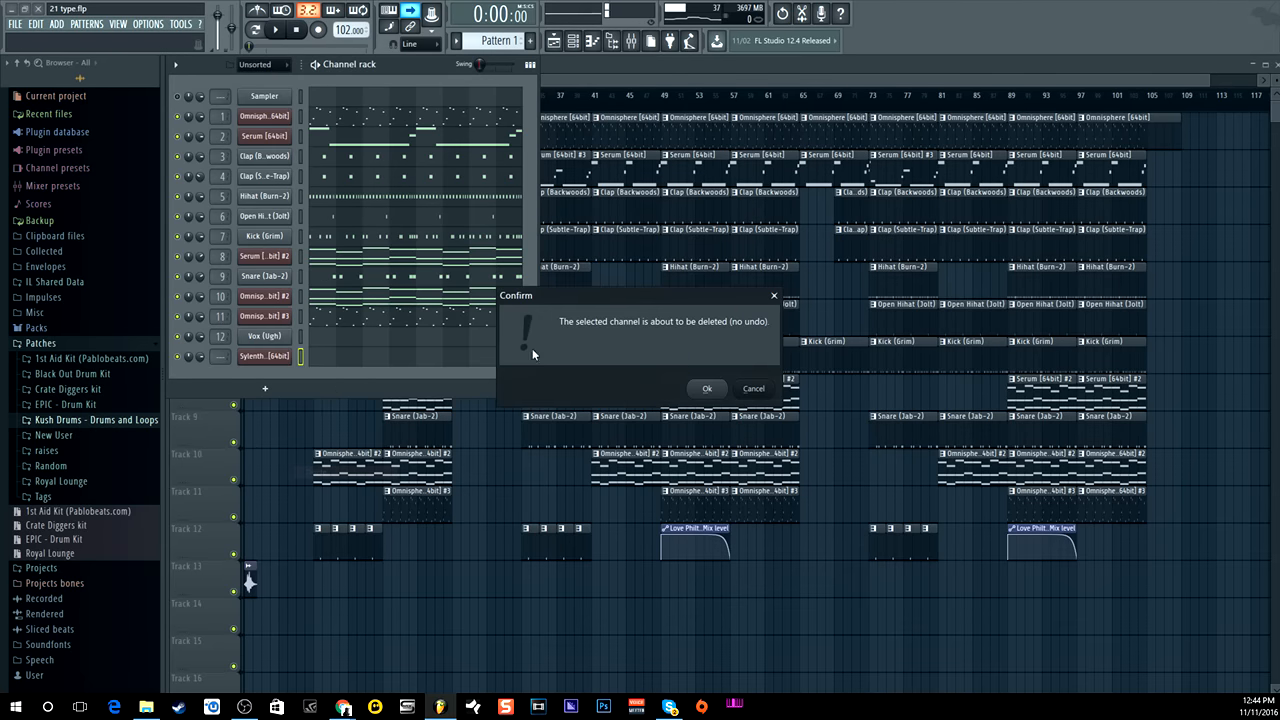
click(706, 390)
Solo the first Omnisphere channel and open its instrument to show the Steamy Keys patch.
right_click(178, 117)
click(196, 124)
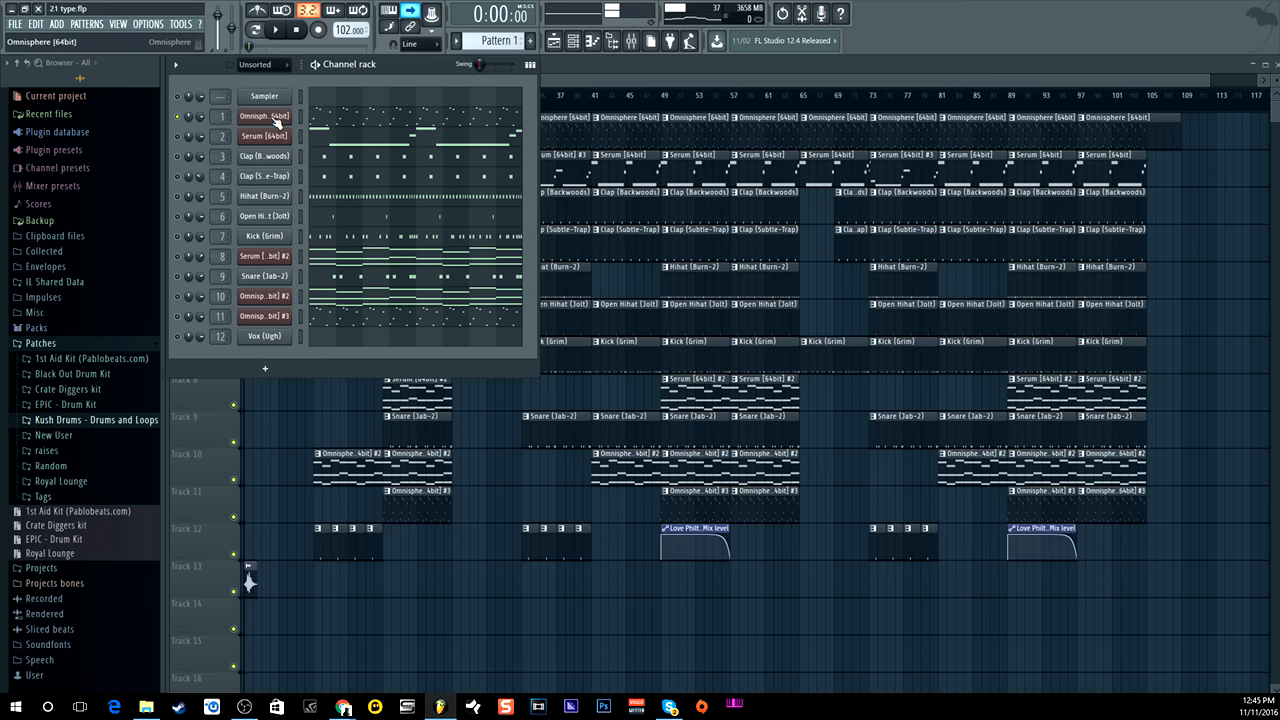
click(277, 119)
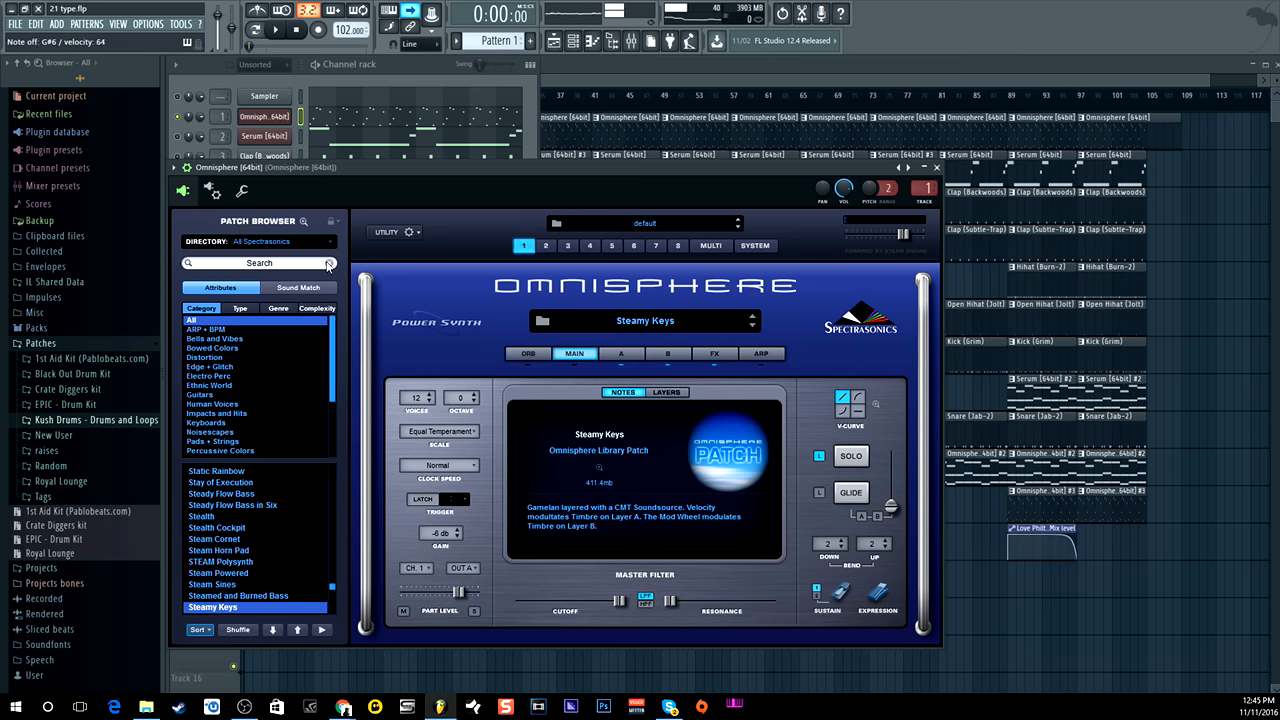
Review the Gross Beat and Fruity parametric EQ 2 settings on the first Omnisphere channel's mixer track.
click(222, 116)
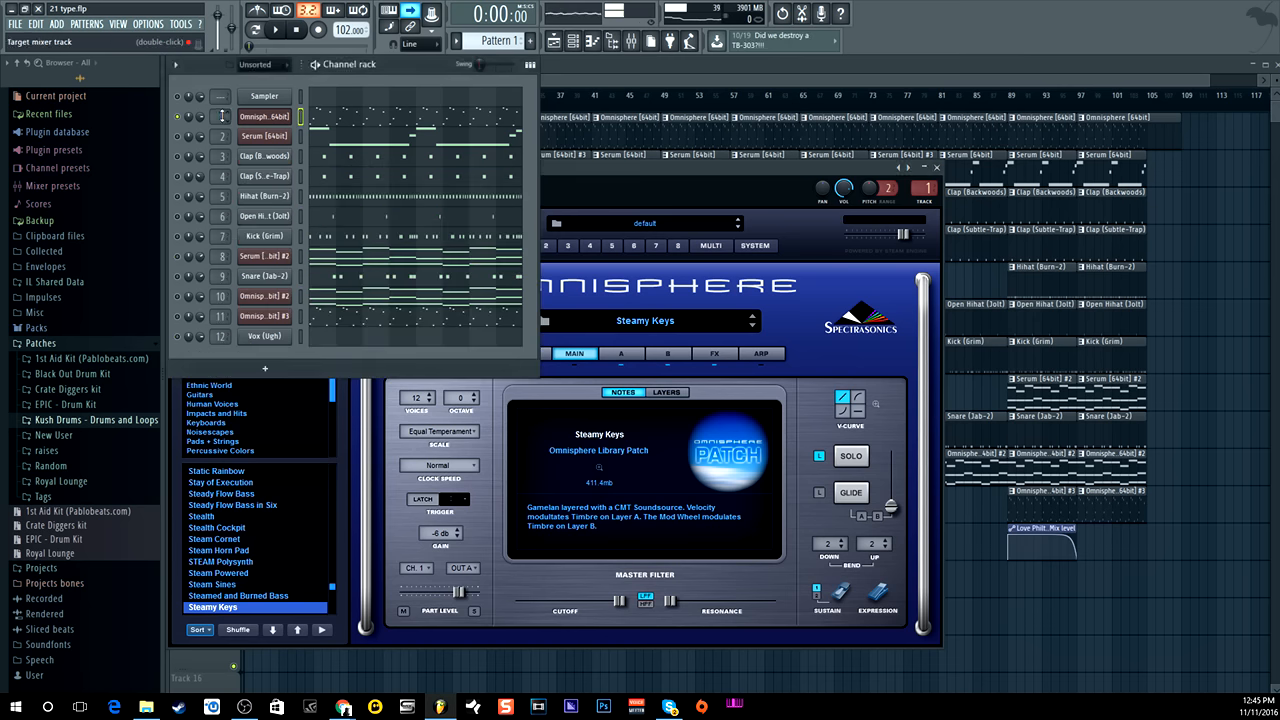
double_click(222, 116)
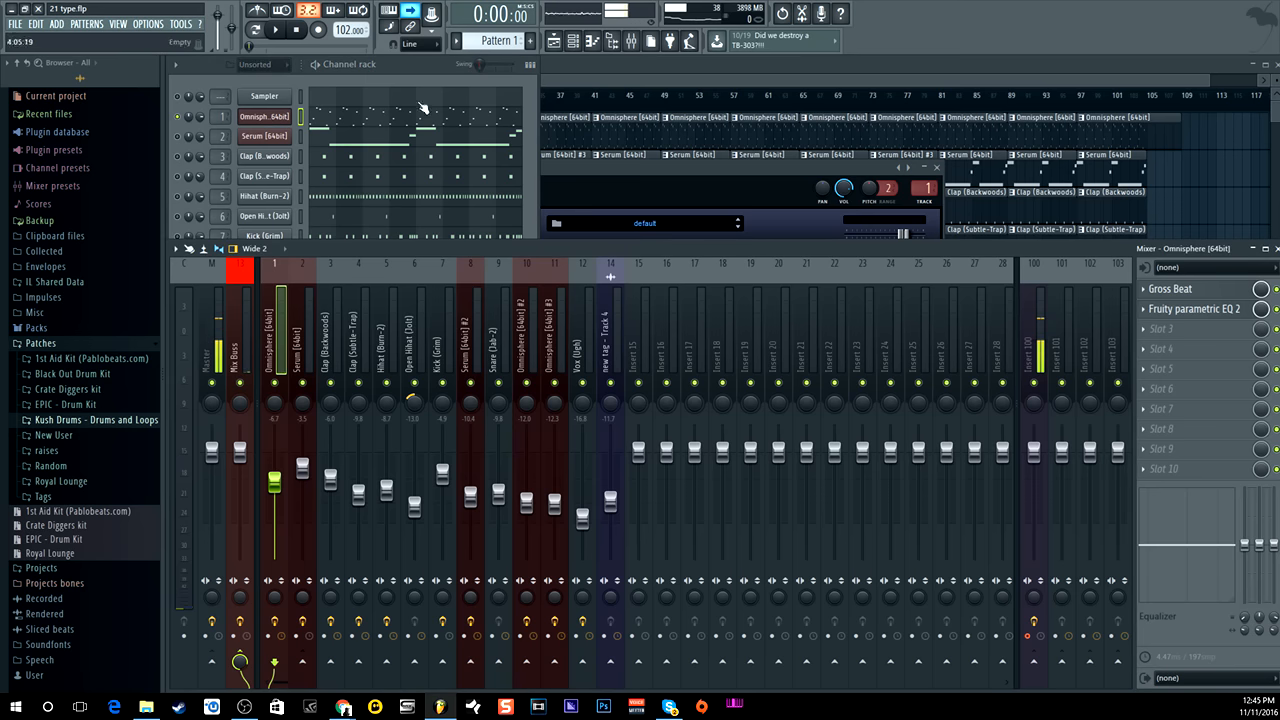
click(1179, 292)
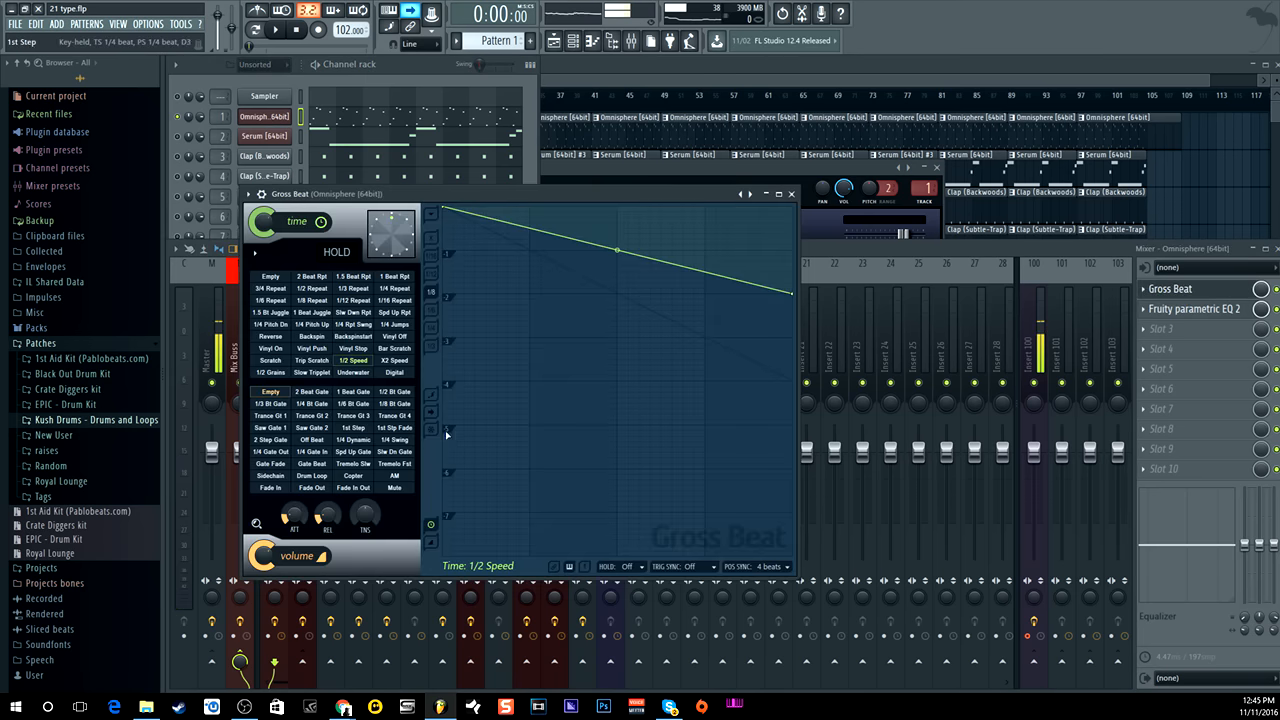
click(791, 194)
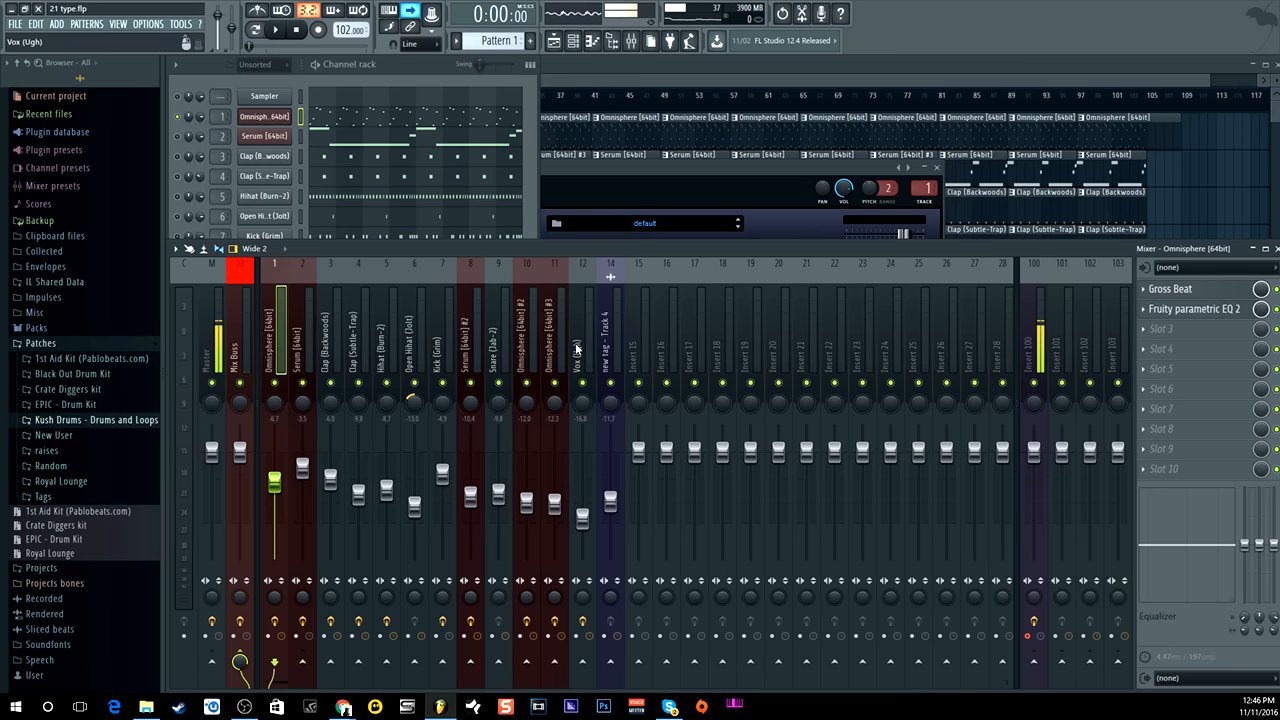
click(1217, 311)
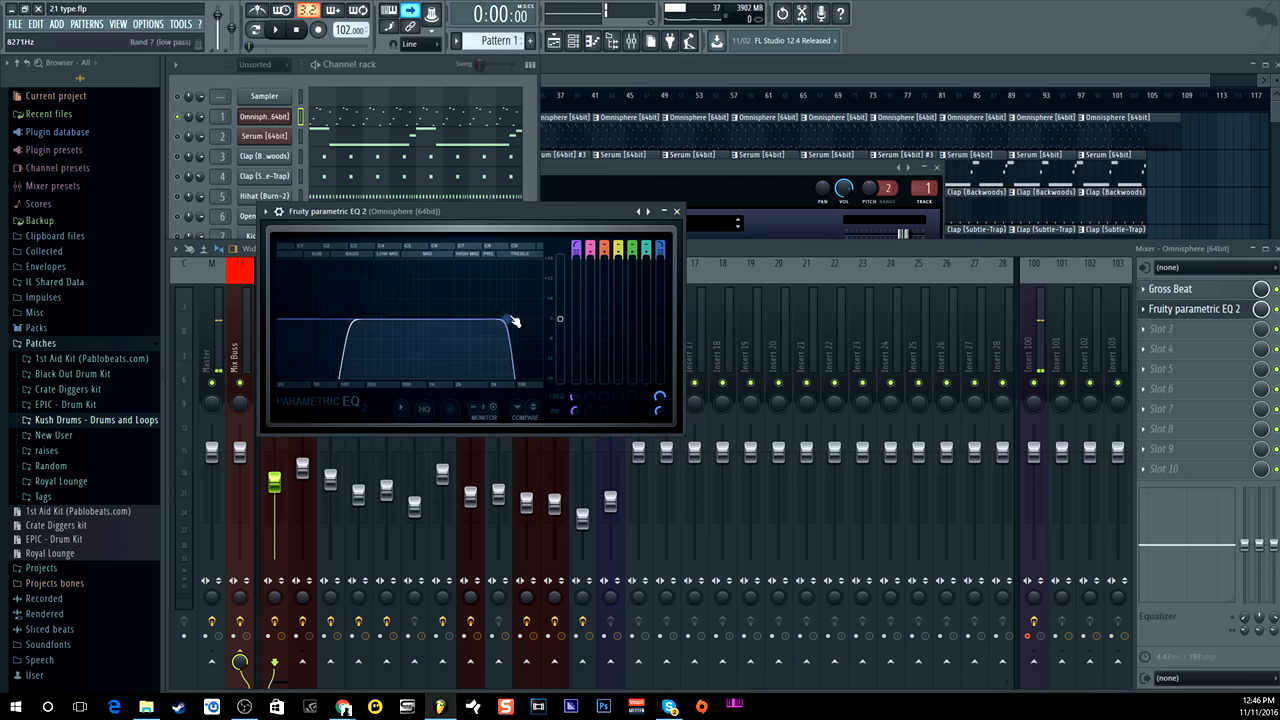
click(677, 213)
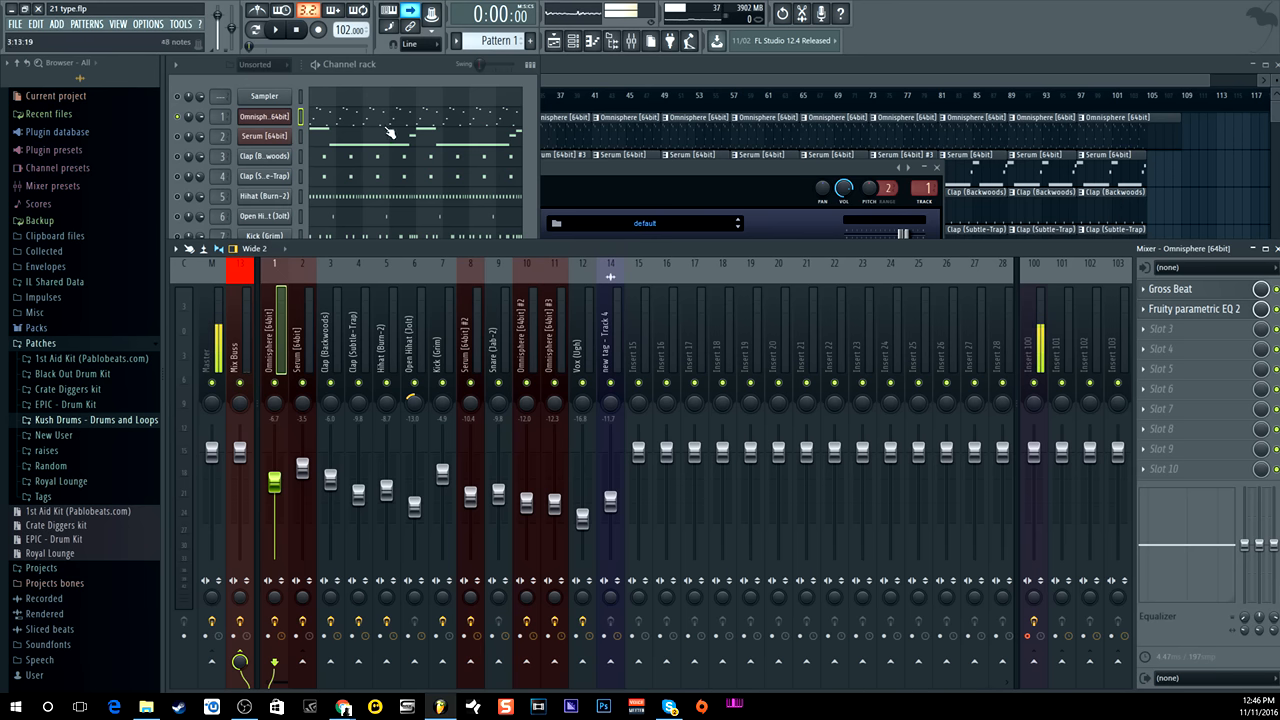
Open the first Omnisphere channel's melody in the piano roll and listen to it.
click(337, 120)
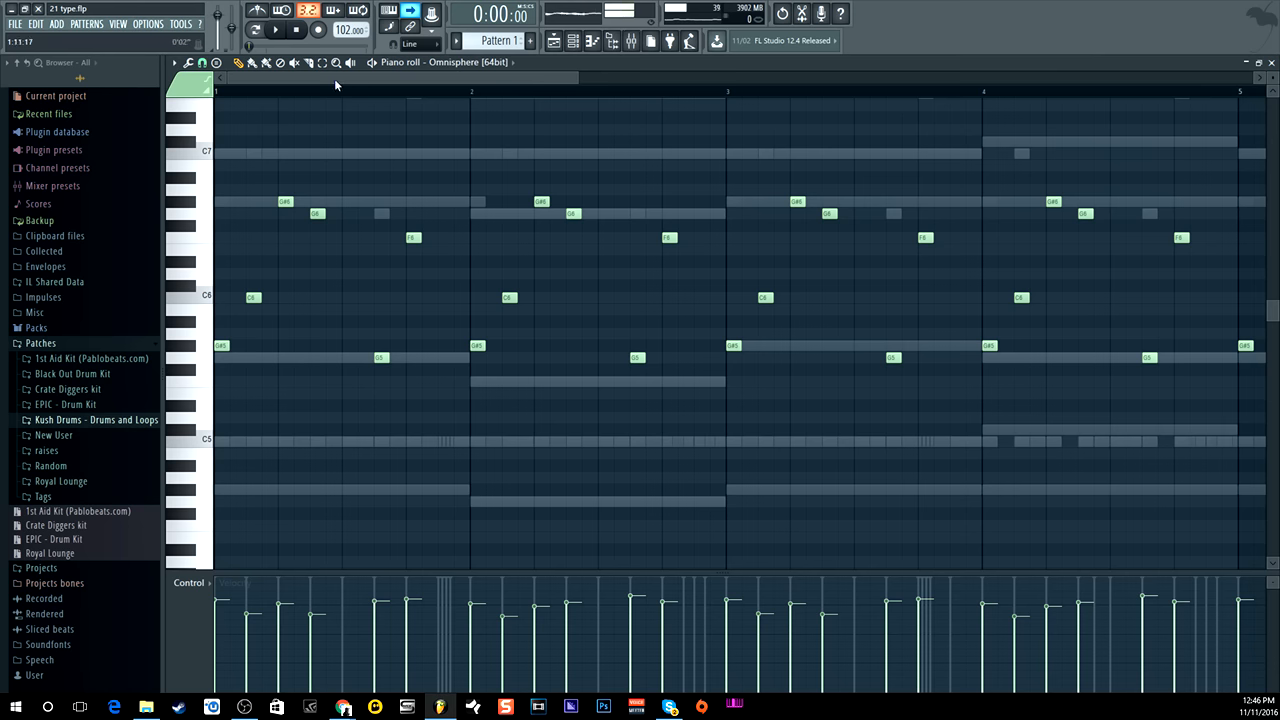
click(277, 31)
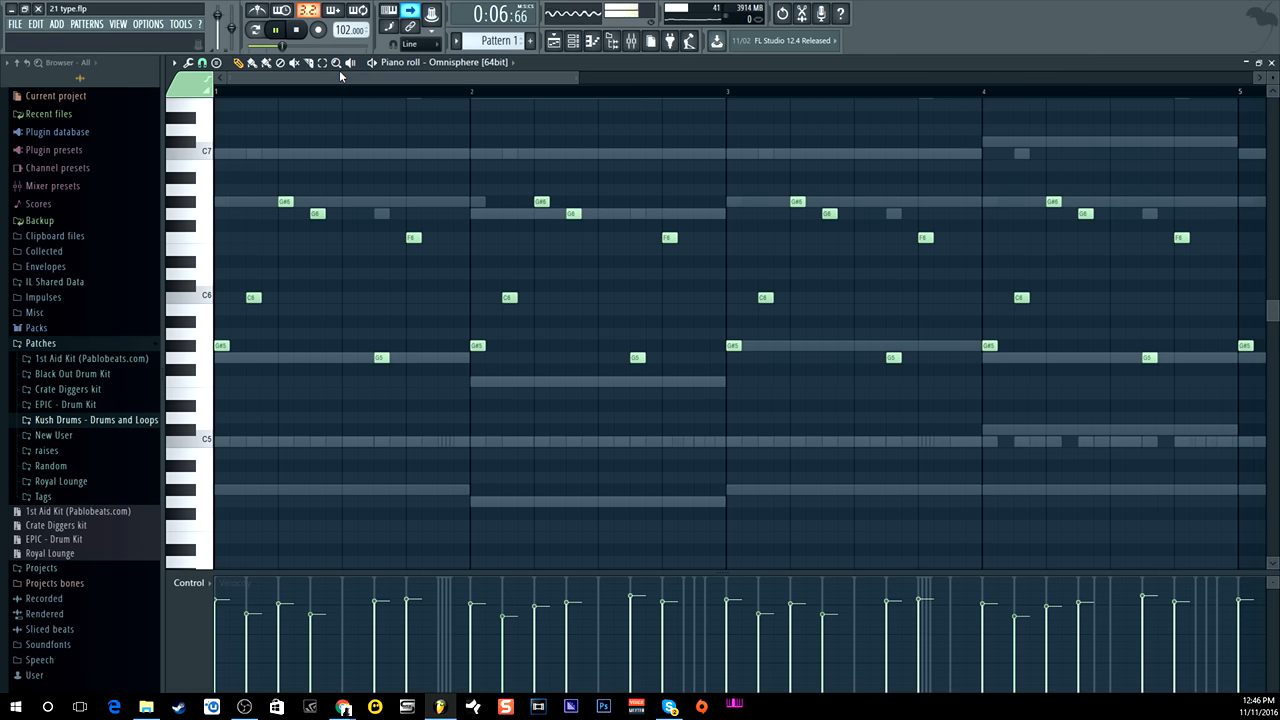
click(303, 31)
Compare playback of the Omnisphere melody without and with the Gross Beat effect on its mixer track.
click(631, 41)
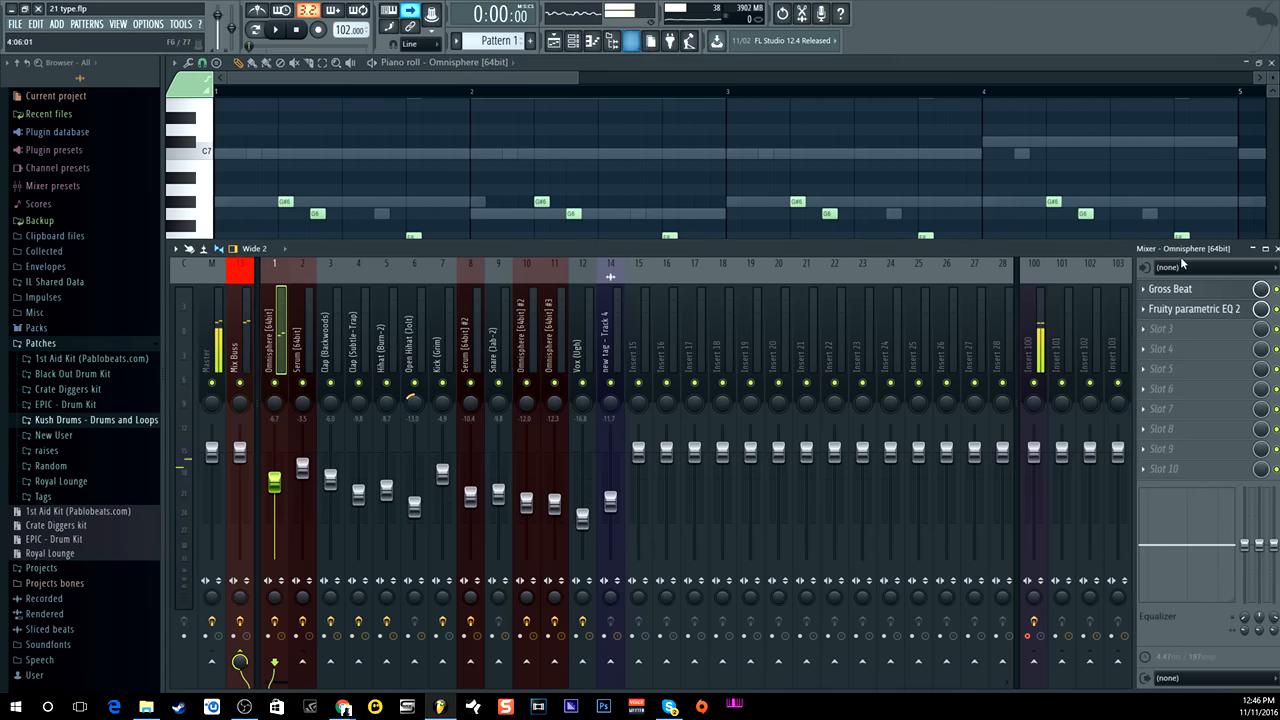
click(526, 82)
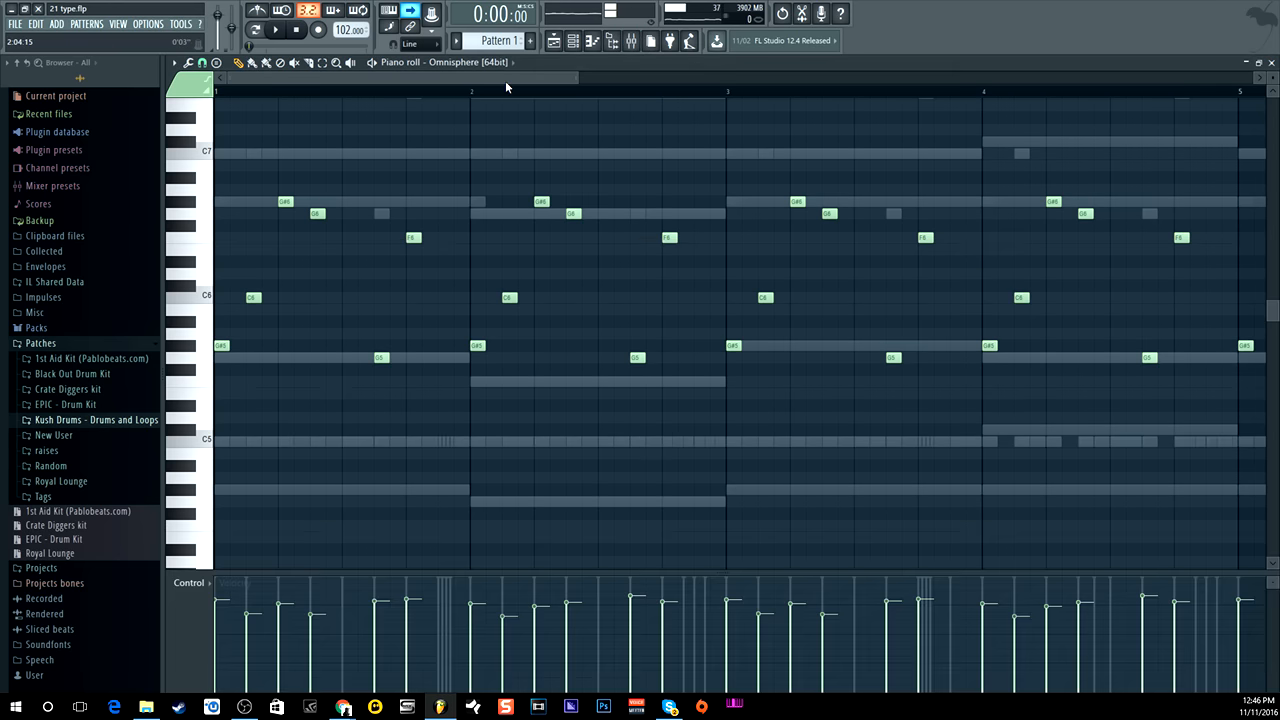
click(286, 37)
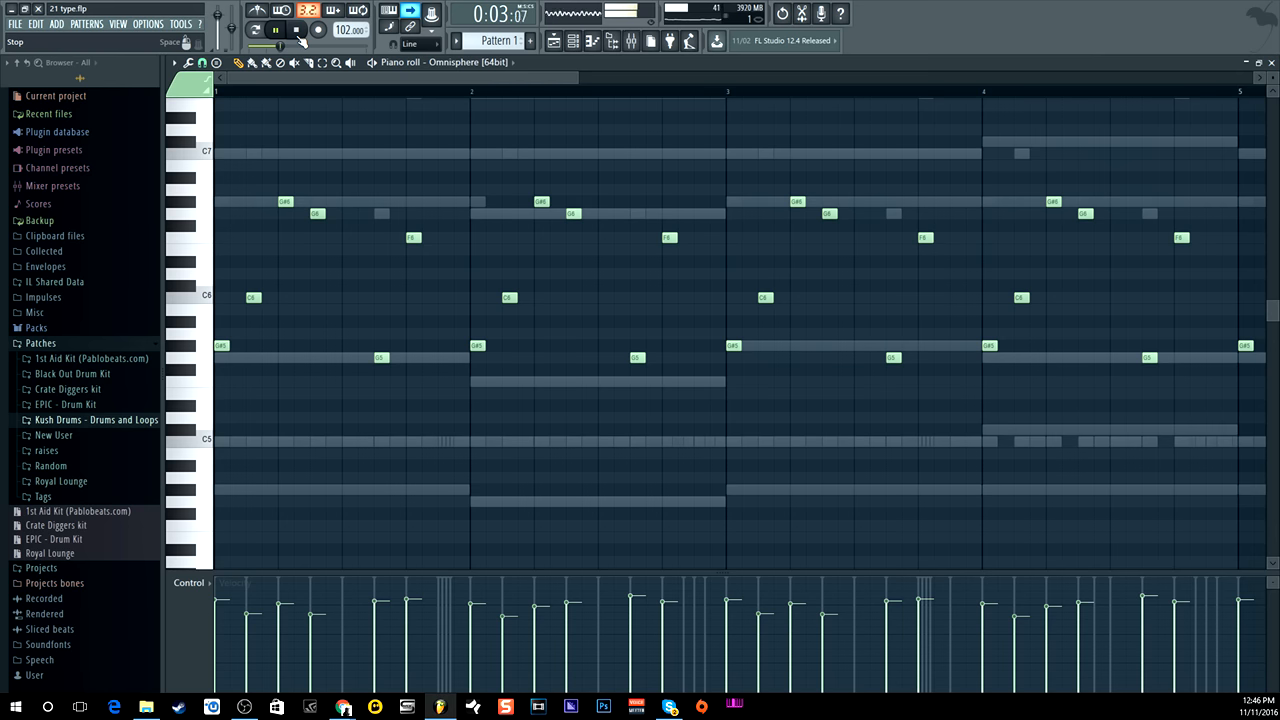
click(297, 32)
click(632, 40)
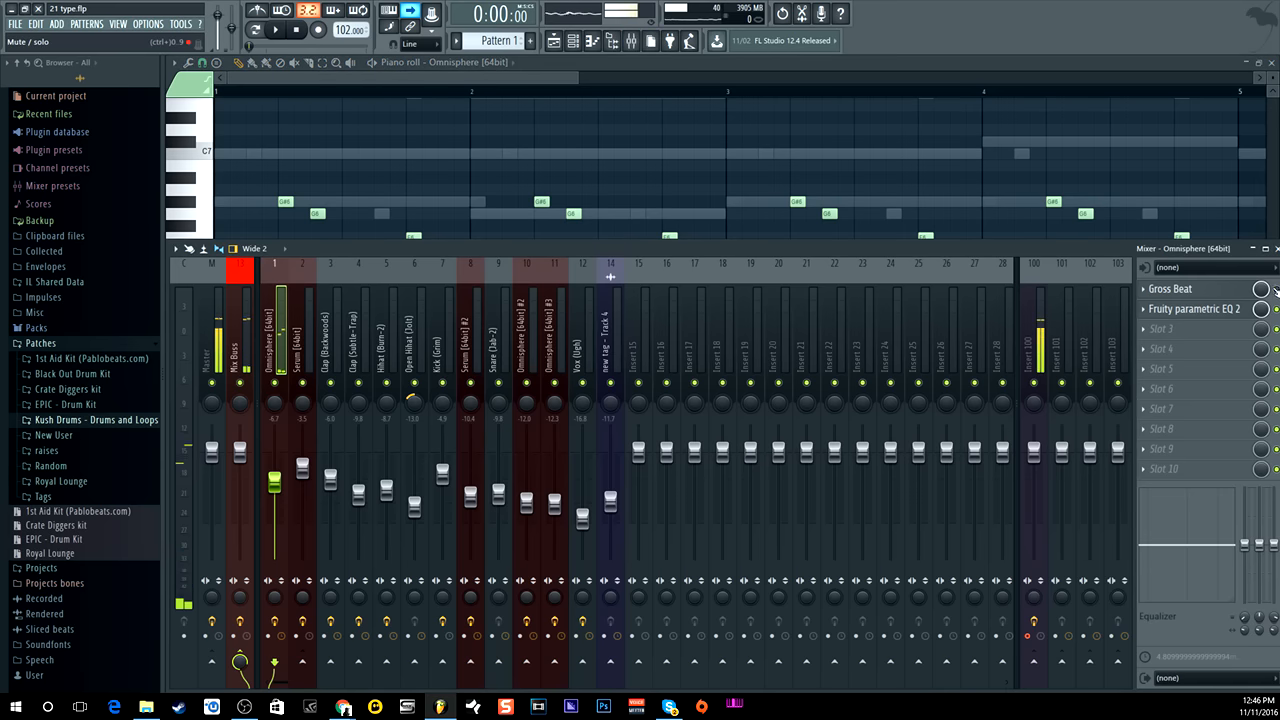
click(279, 31)
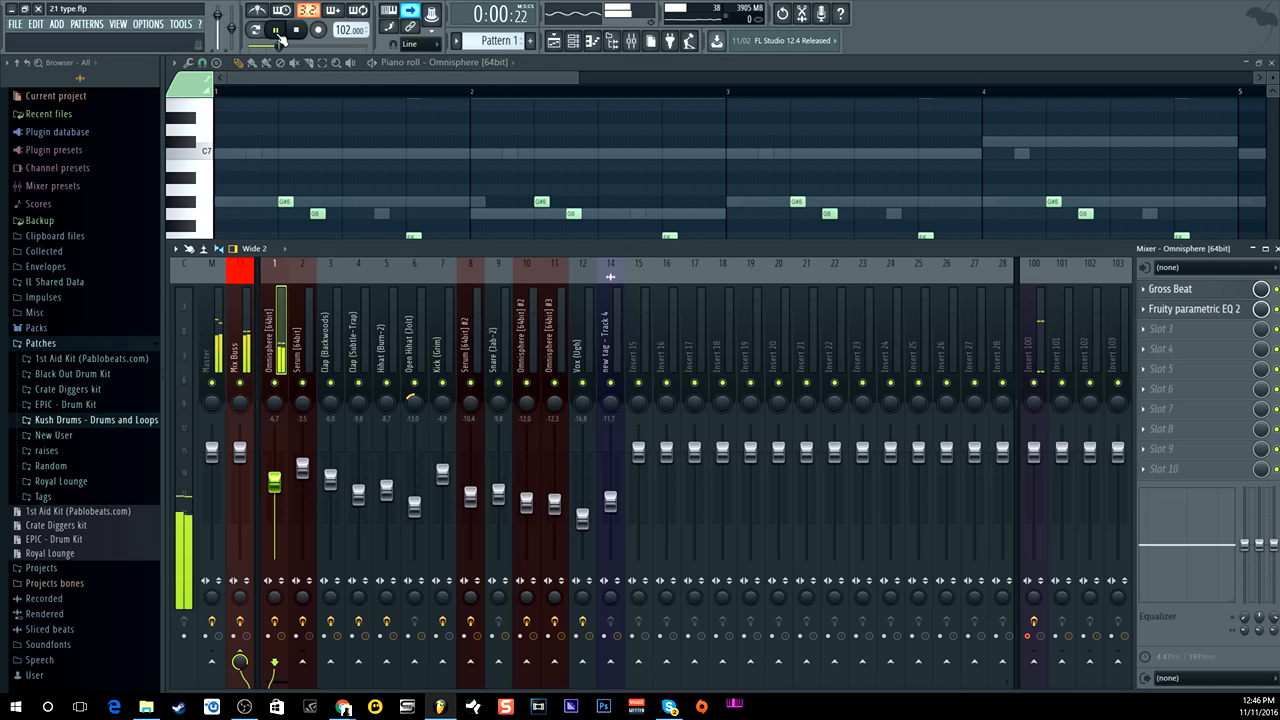
click(297, 32)
Solo the first Serum channel and view its 808 Nebula bass preset.
click(573, 40)
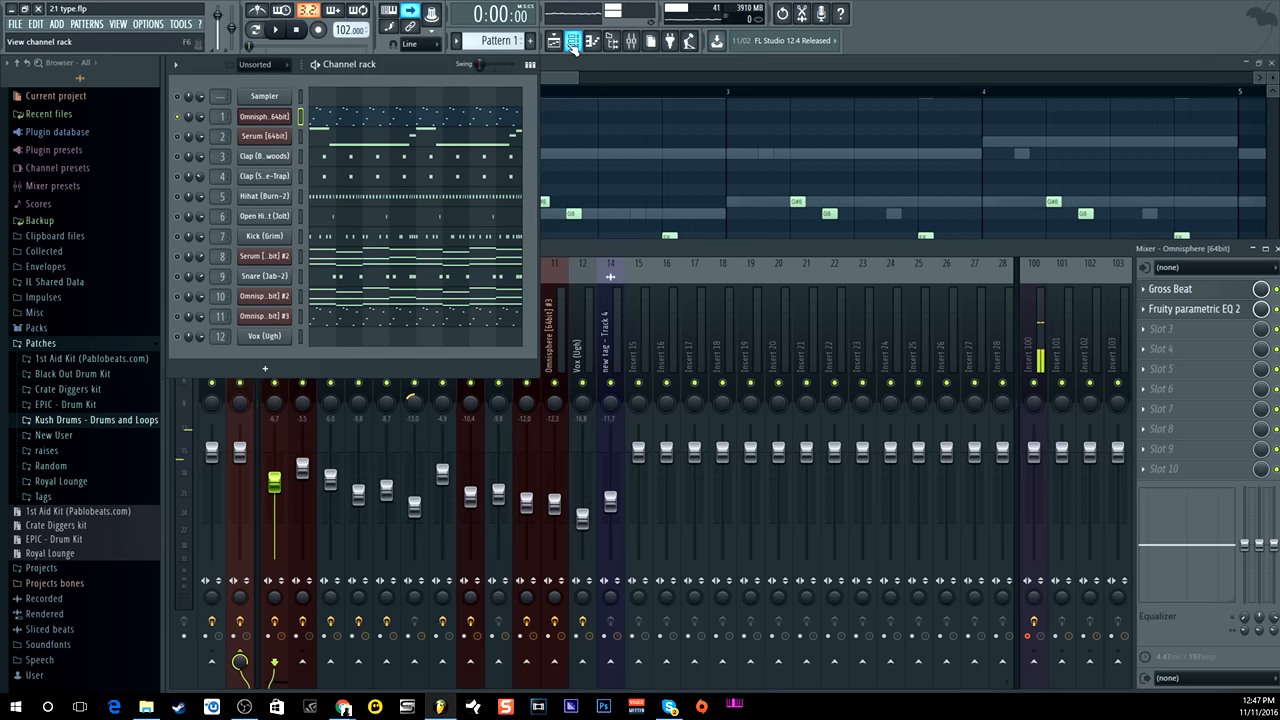
click(178, 136)
click(280, 146)
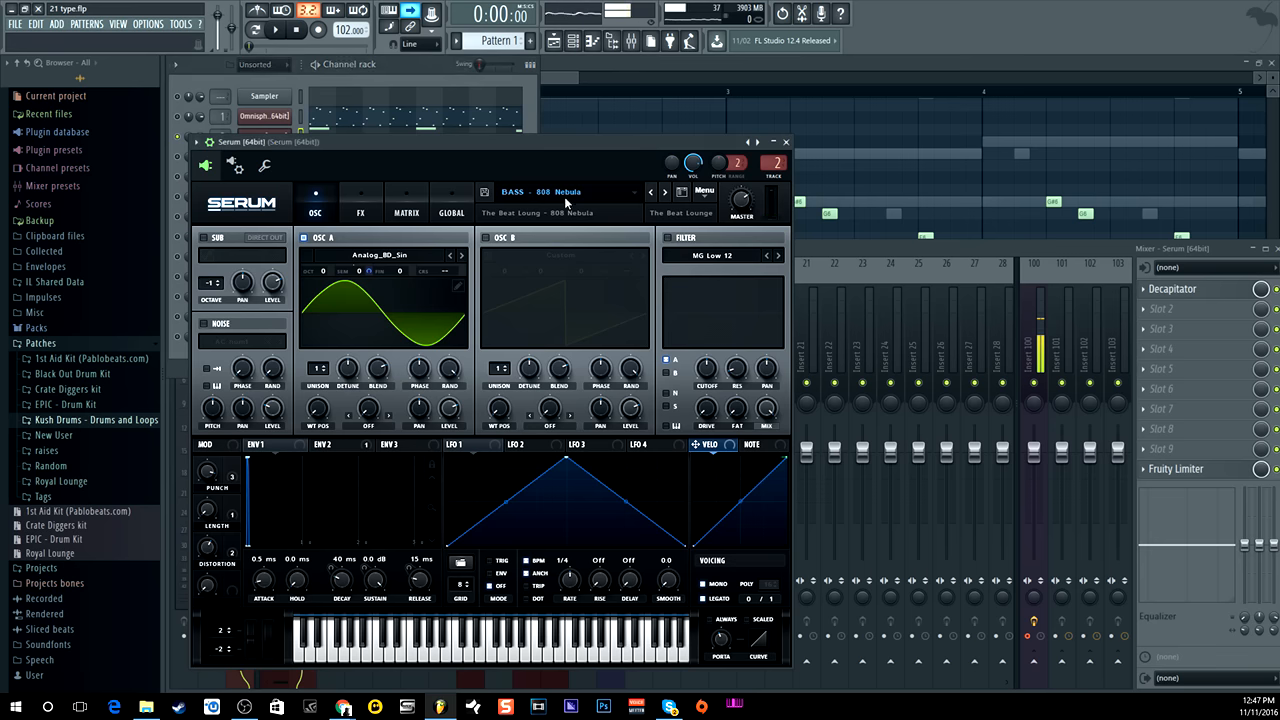
click(786, 143)
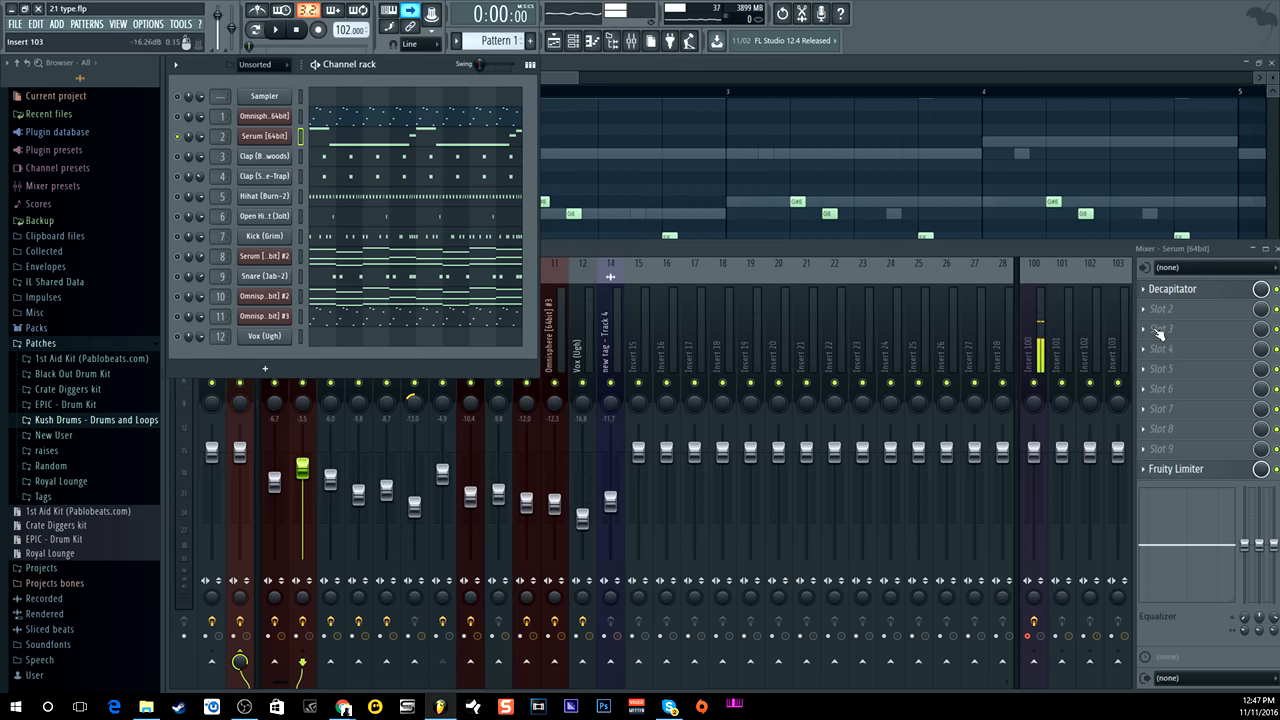
Examine the first Serum channel's bass notes in the piano roll.
click(432, 137)
scroll(340, 236, down, 3)
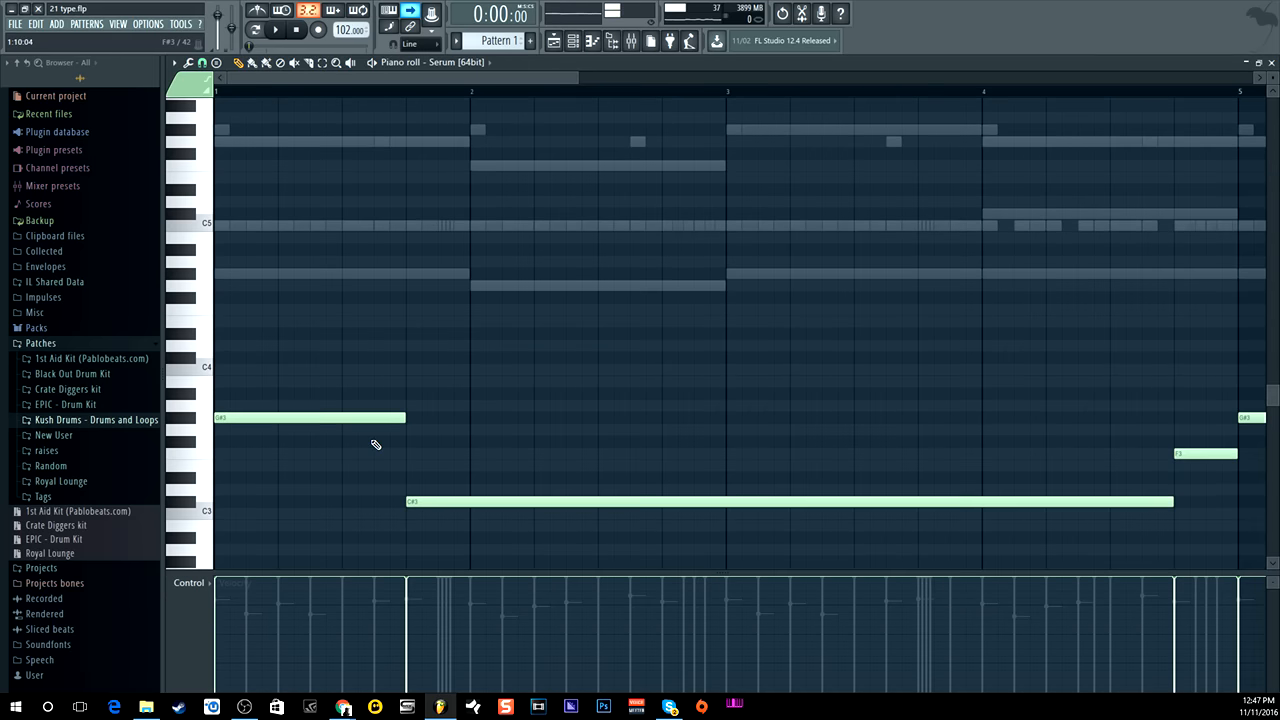
drag(575, 77, 627, 130)
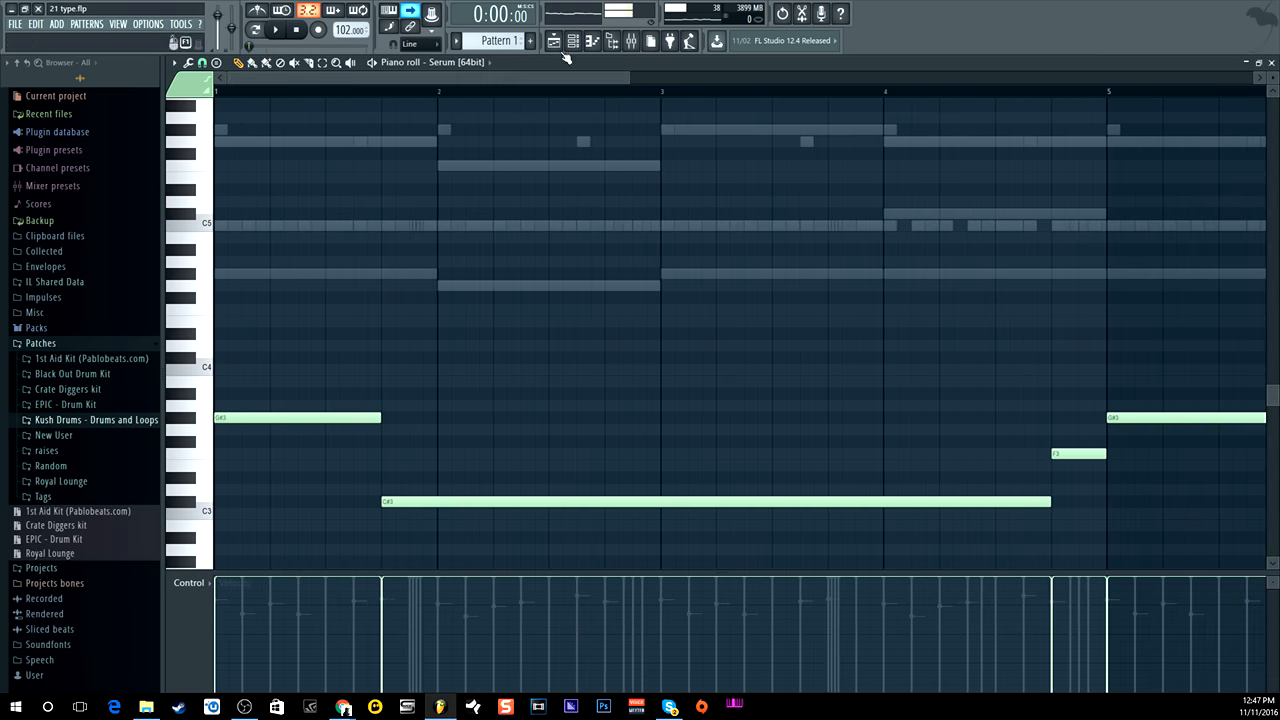
Review the Decapitator settings on the Serum bass's mixer track.
click(632, 41)
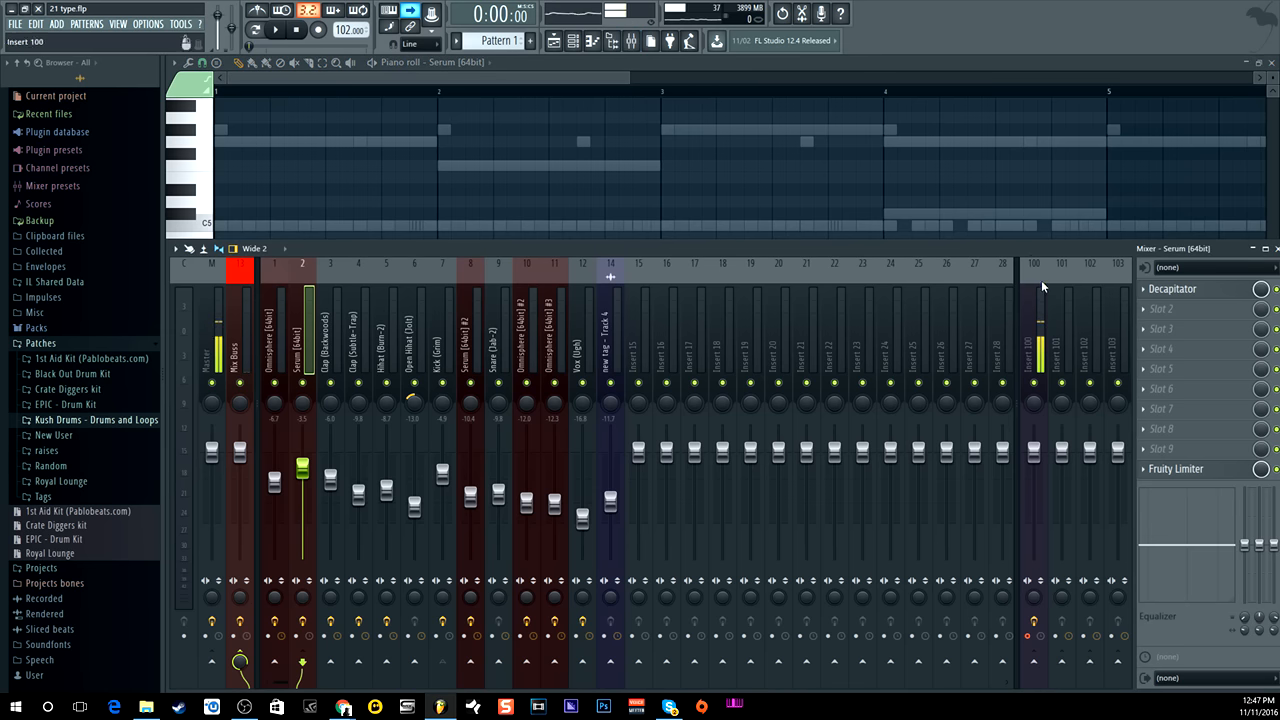
click(1230, 289)
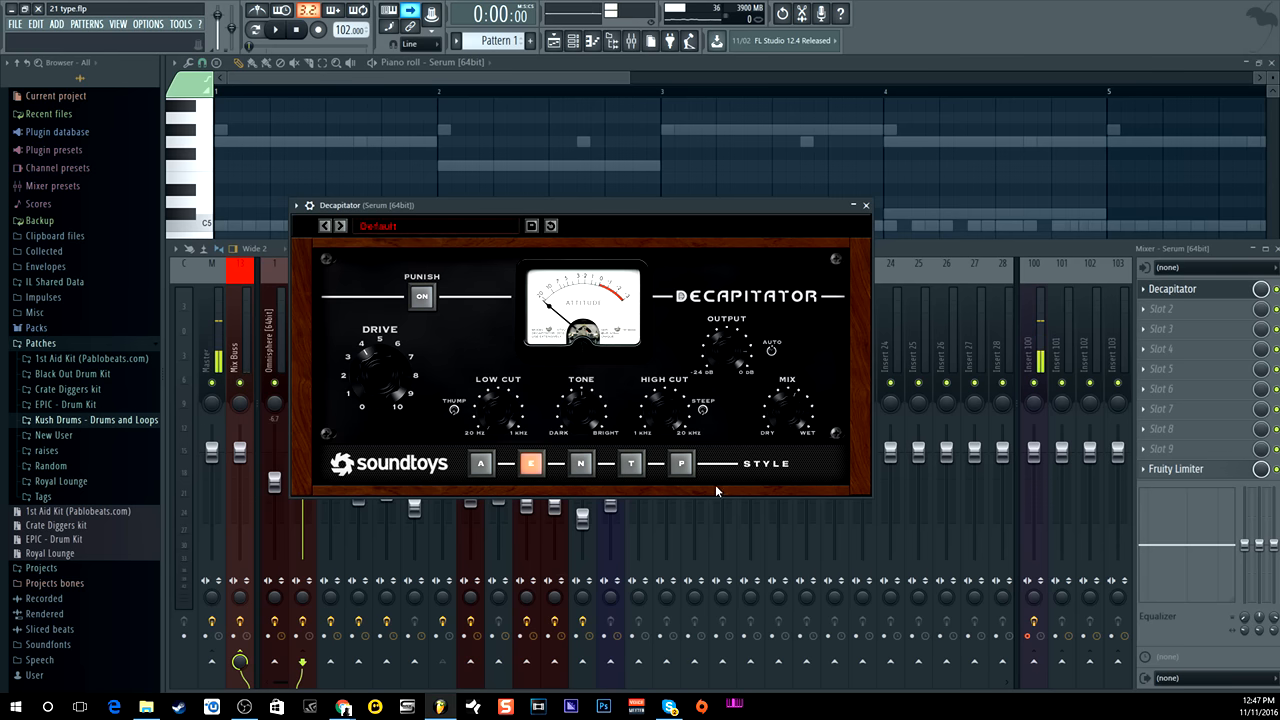
click(866, 205)
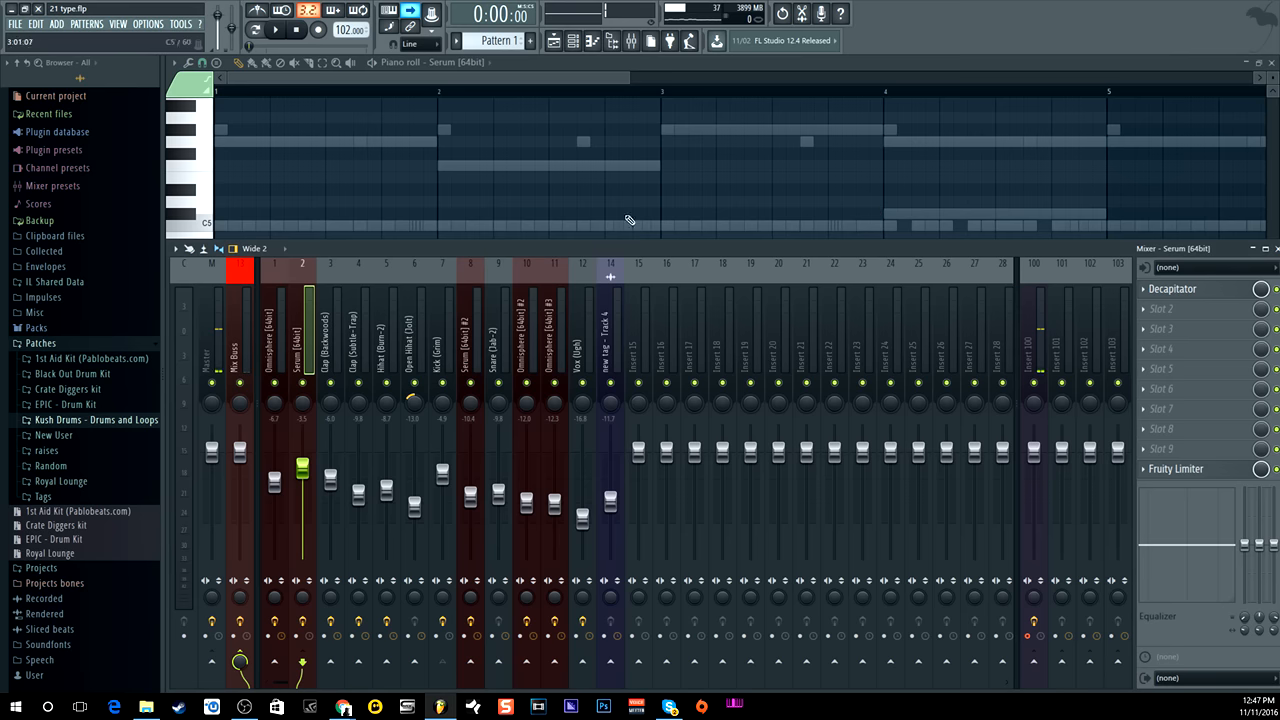
Switch playback from song to pattern mode and play the soloed Serum bass.
double_click(497, 68)
click(572, 40)
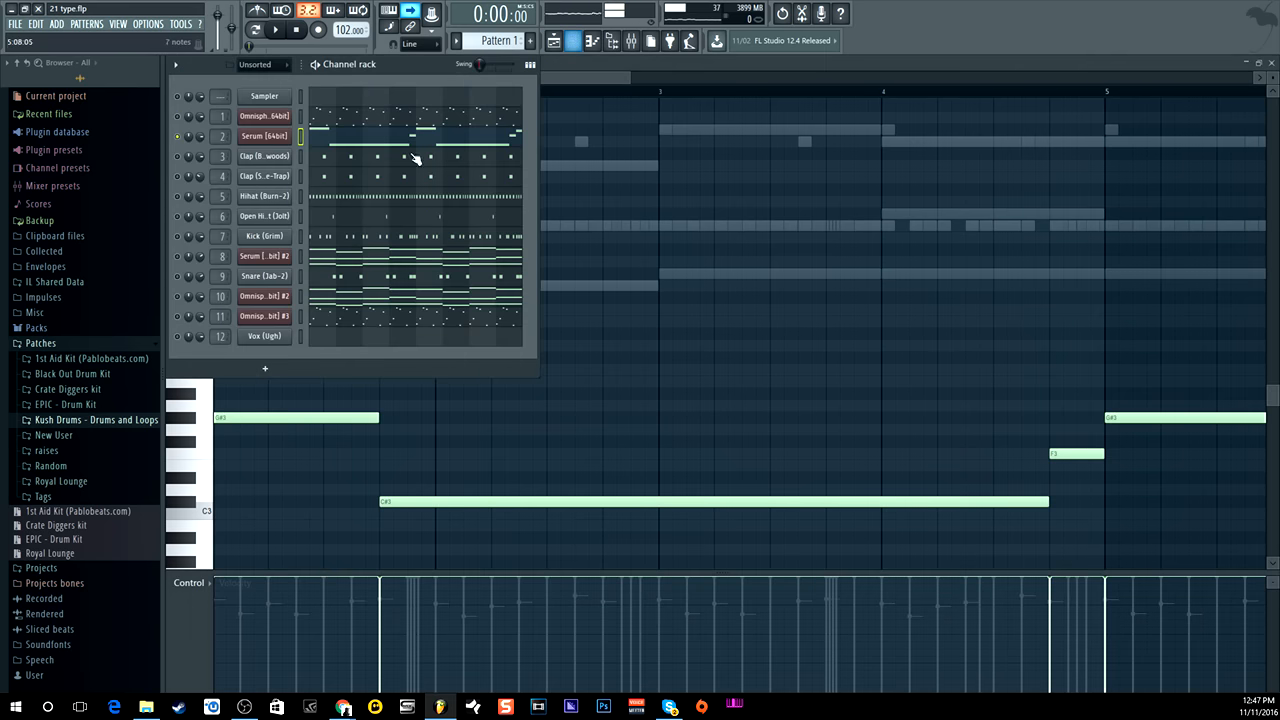
key(F9)
click(257, 33)
key(space)
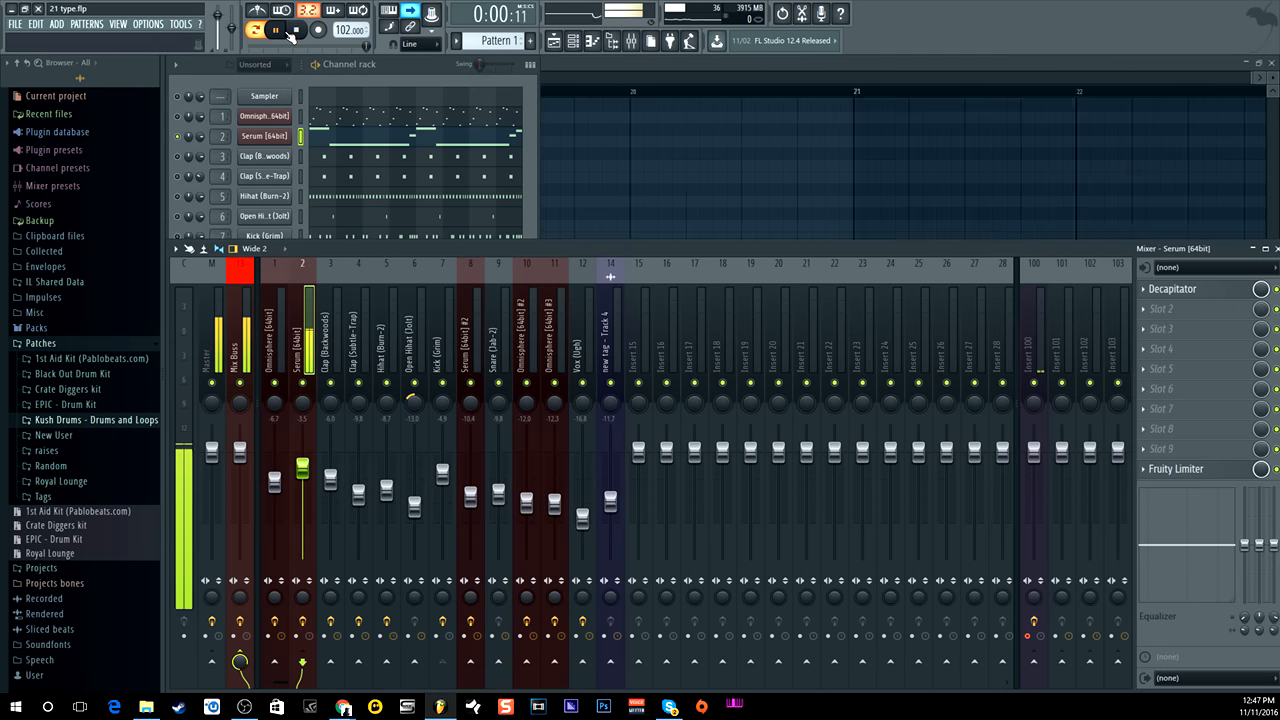
click(567, 68)
click(574, 43)
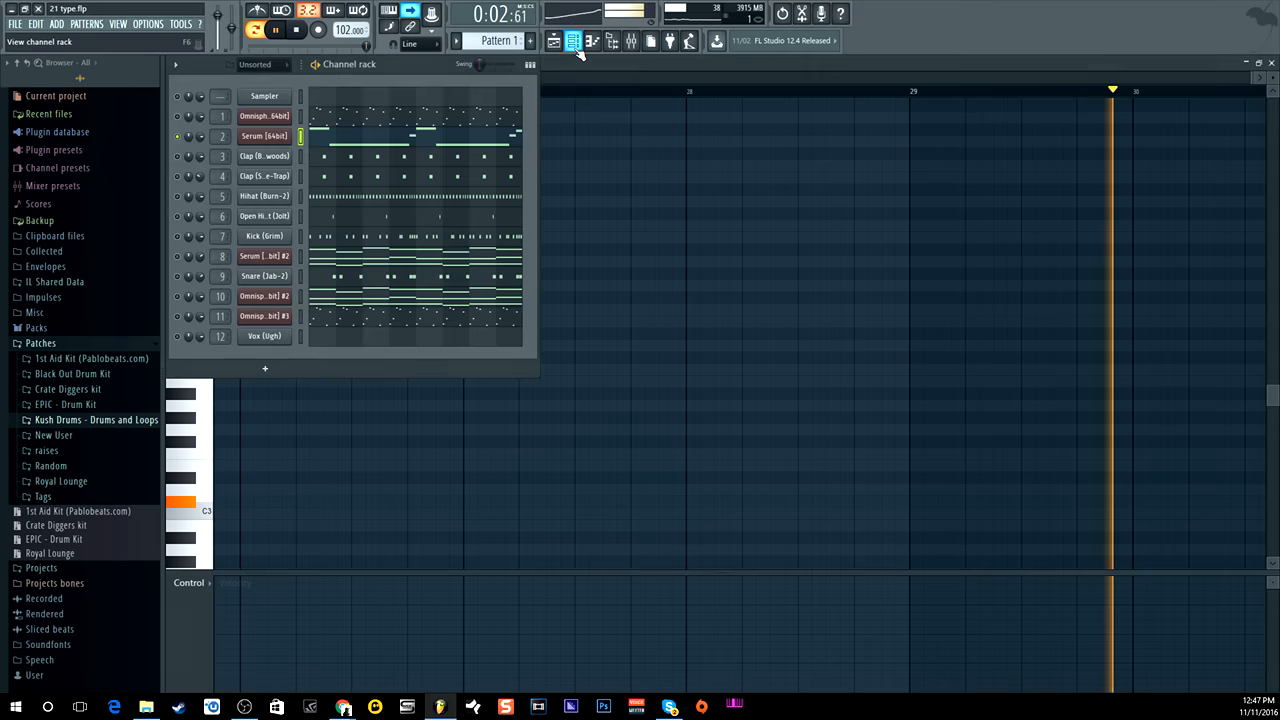
Reopen the Serum bass notes in the piano roll, stop playback, and view the whole eight-bar bass line.
click(416, 141)
click(413, 142)
scroll(508, 198, down, 7)
scroll(512, 215, up, 6)
drag(431, 78, 407, 77)
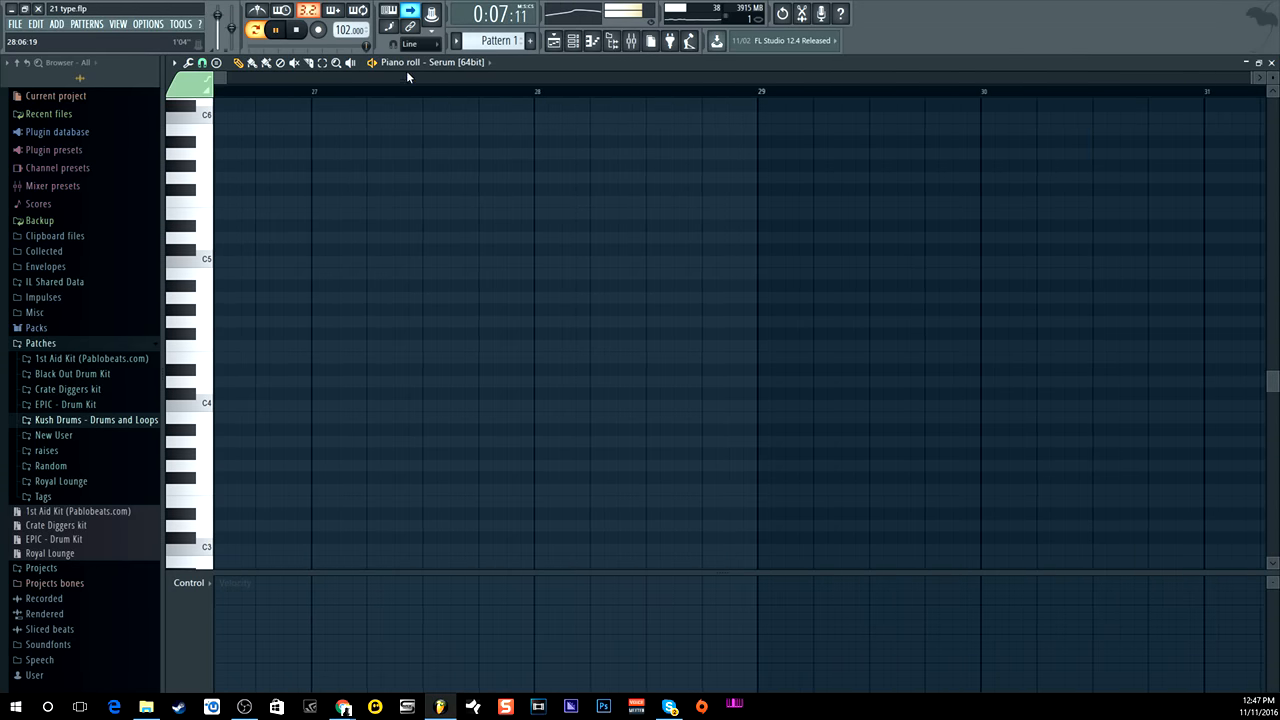
key(space)
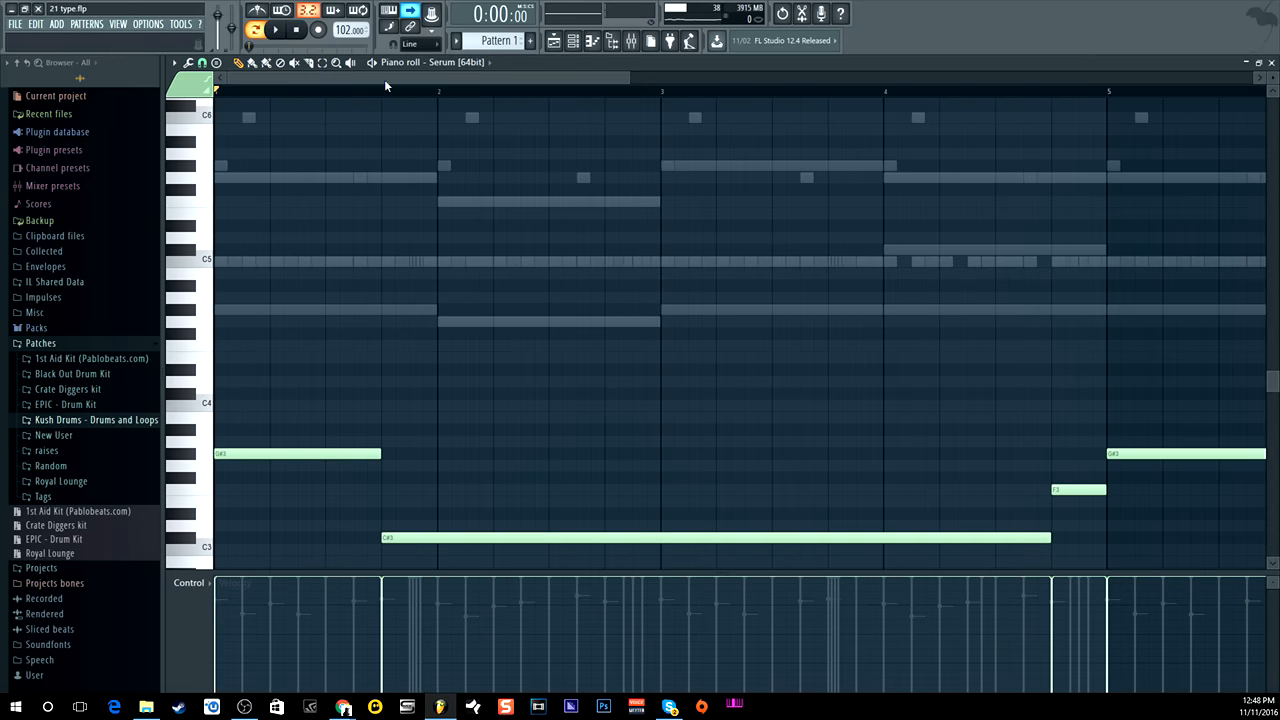
scroll(444, 110, down, 2)
ctrl+scroll(440, 103, down, 3)
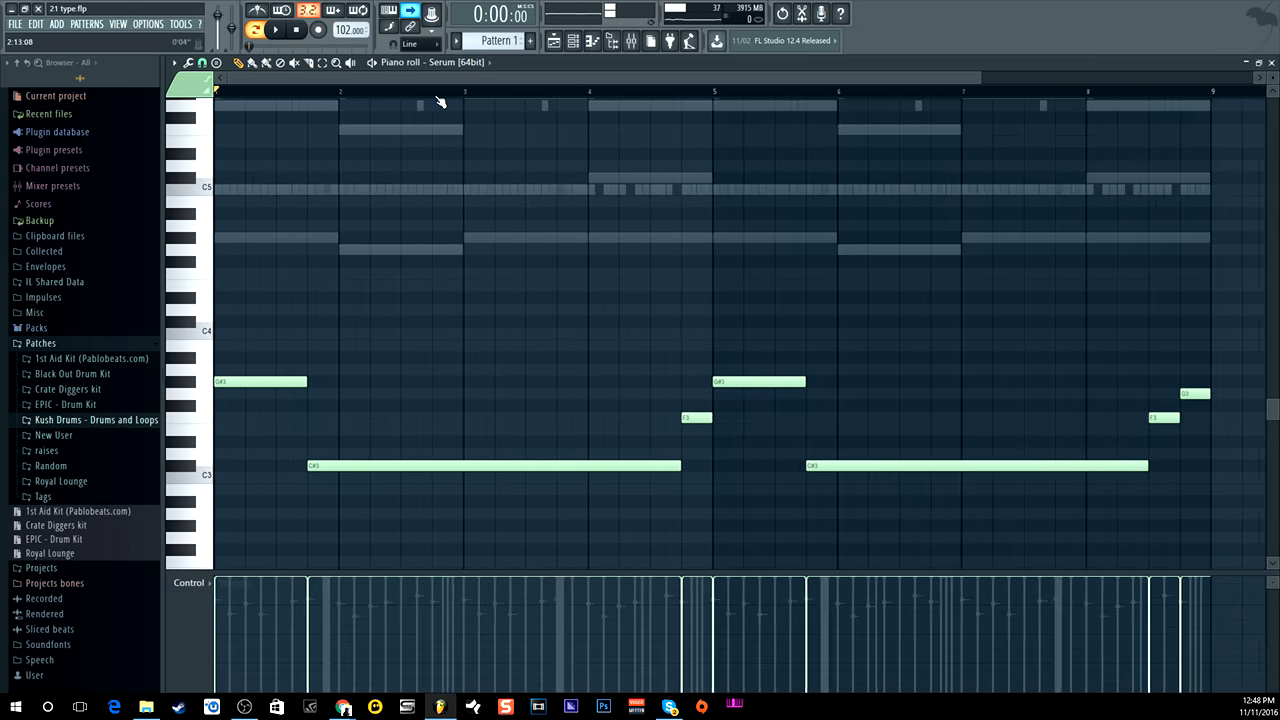
Play the Serum bass line in the piano roll briefly, then stop playback.
ctrl+scroll(440, 103, down, 2)
click(284, 30)
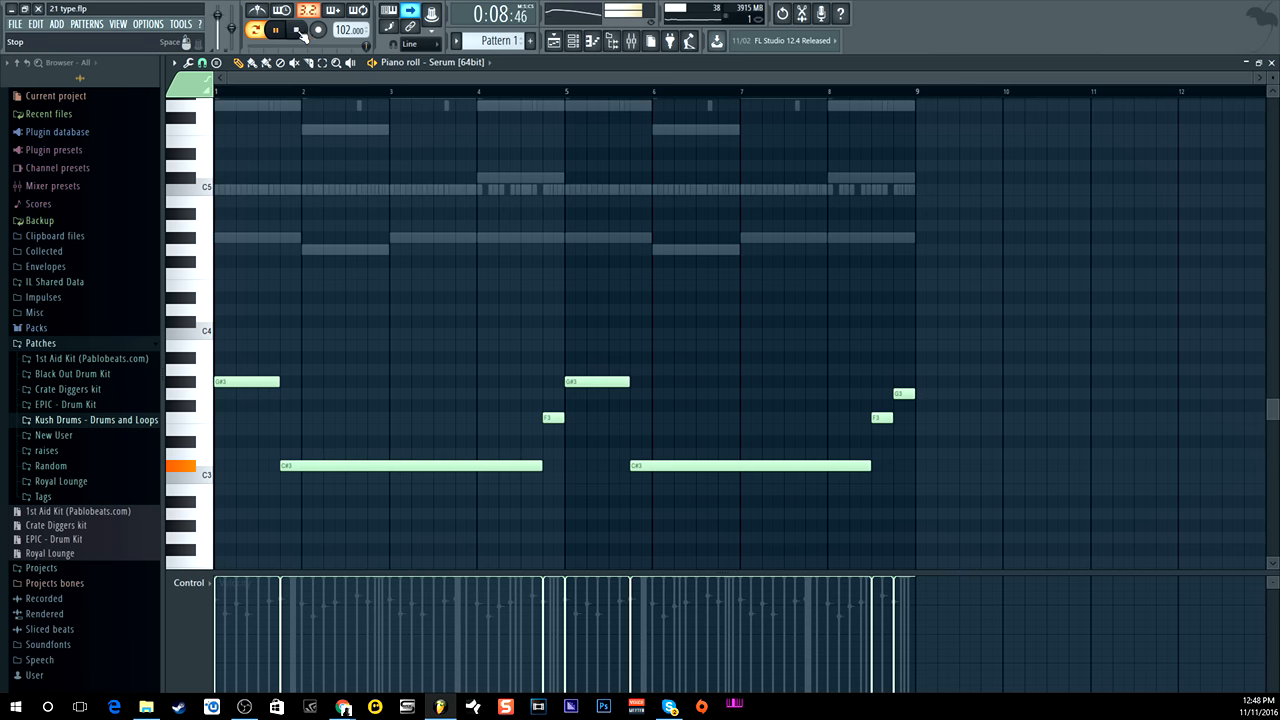
click(299, 32)
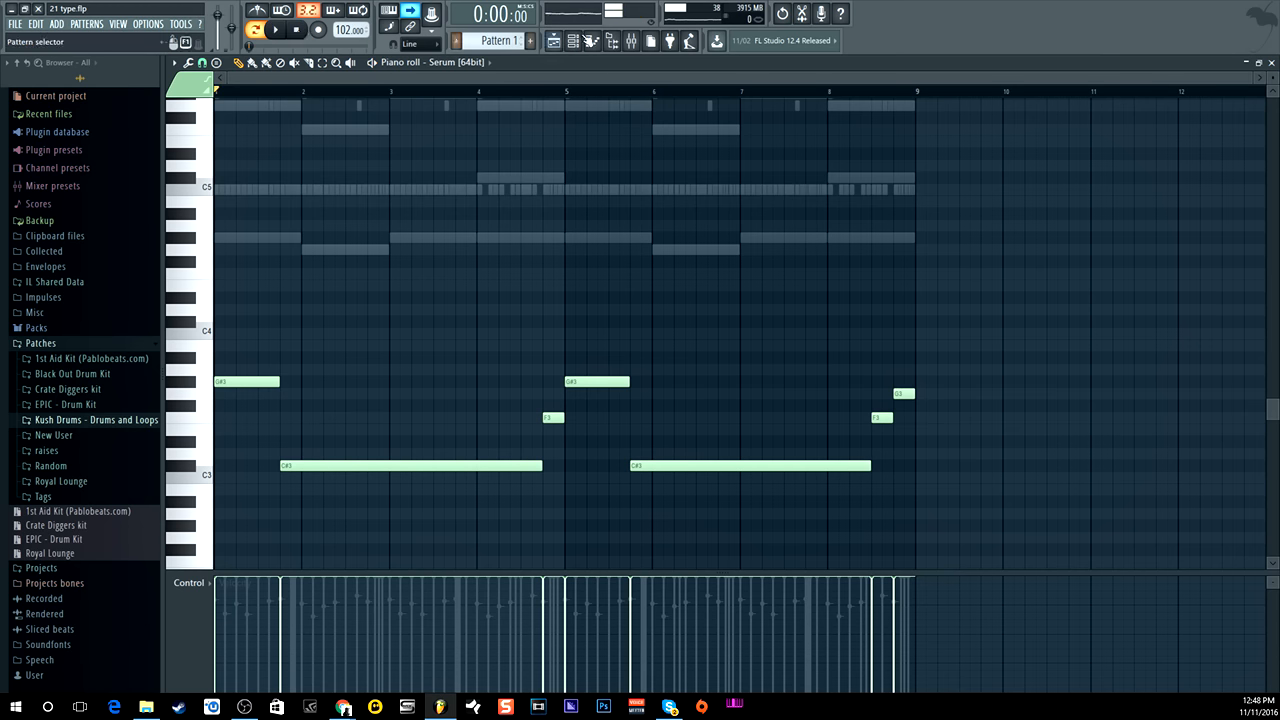
Examine the sampler settings of the Clap (Backwoods) and Clap (Subtle-Trap) channels.
click(592, 40)
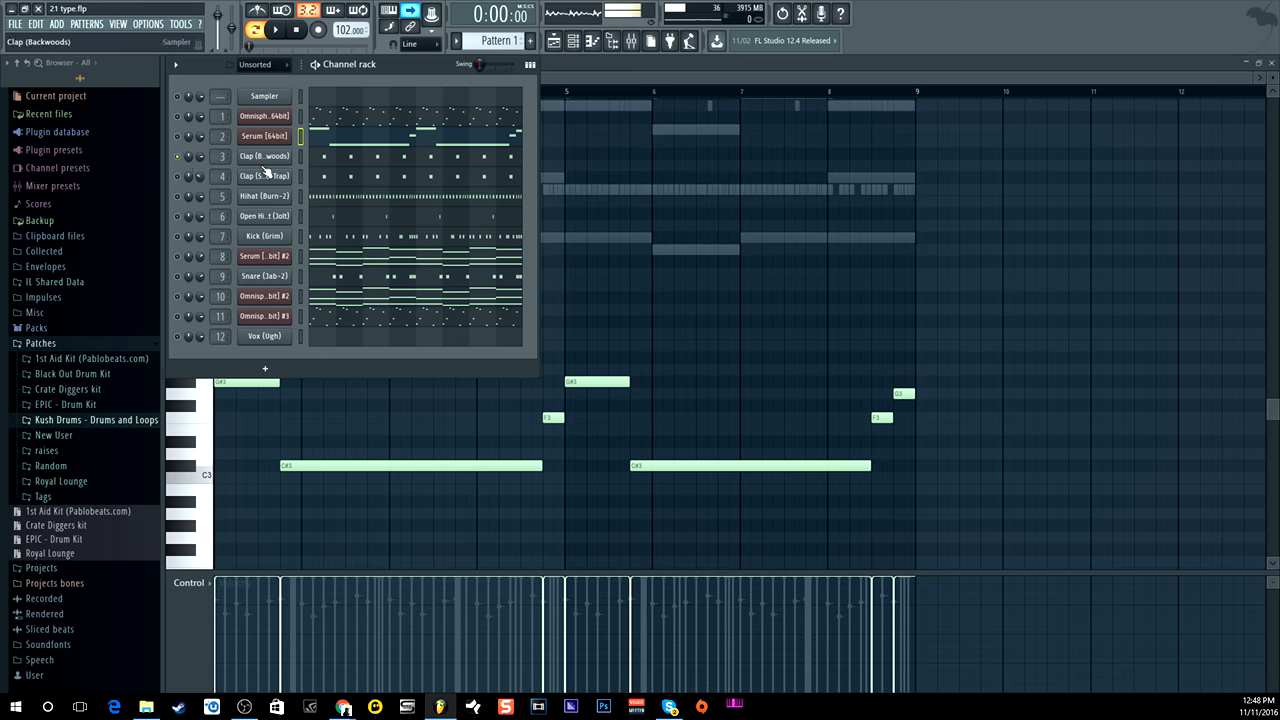
click(264, 157)
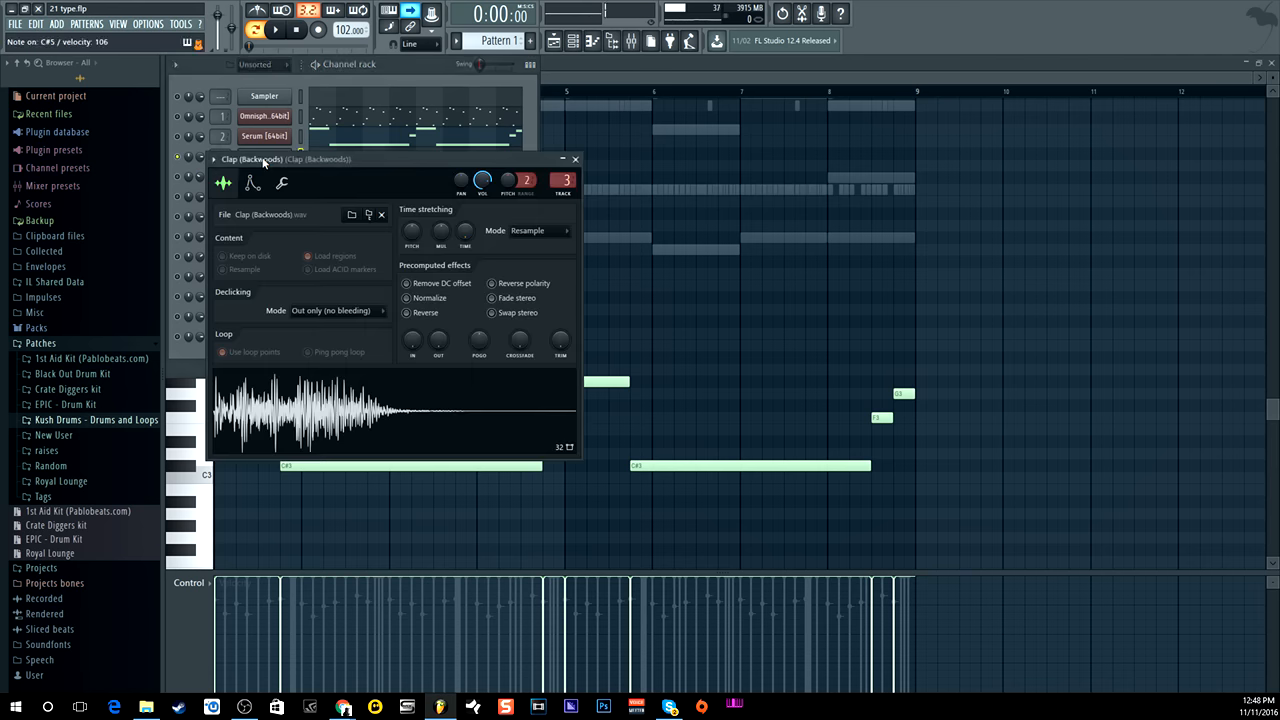
click(405, 68)
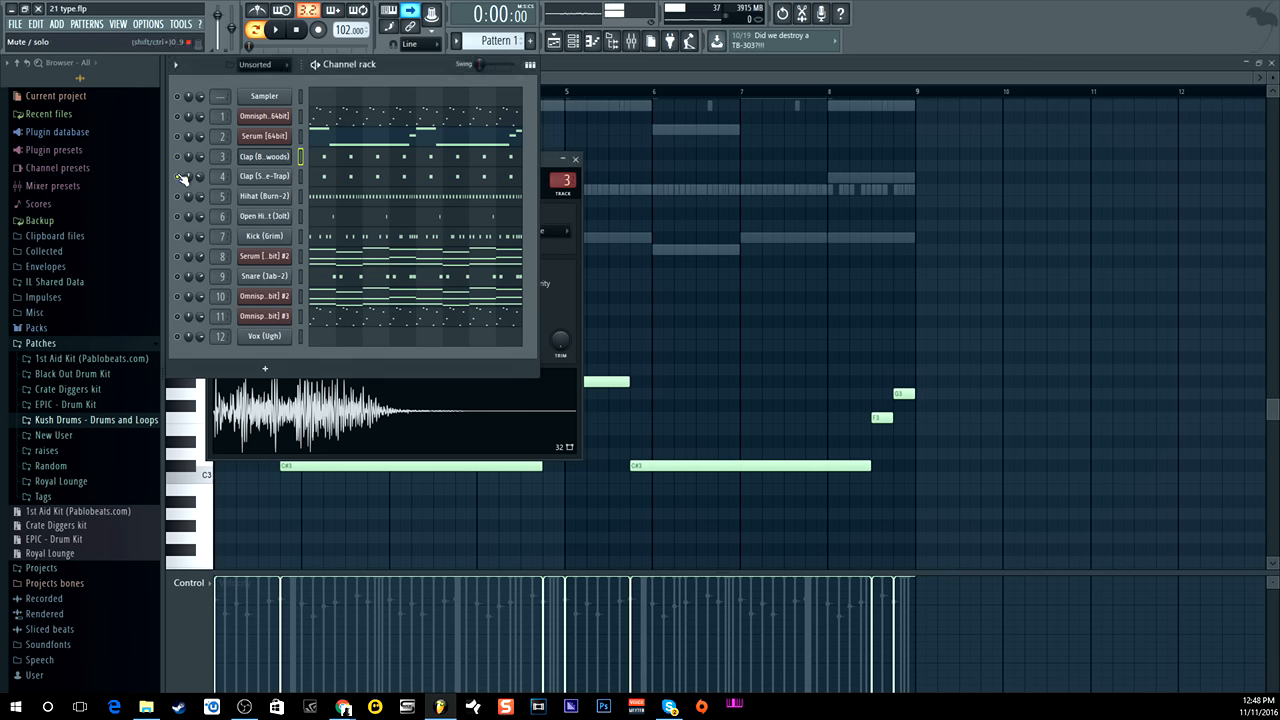
click(301, 176)
click(275, 176)
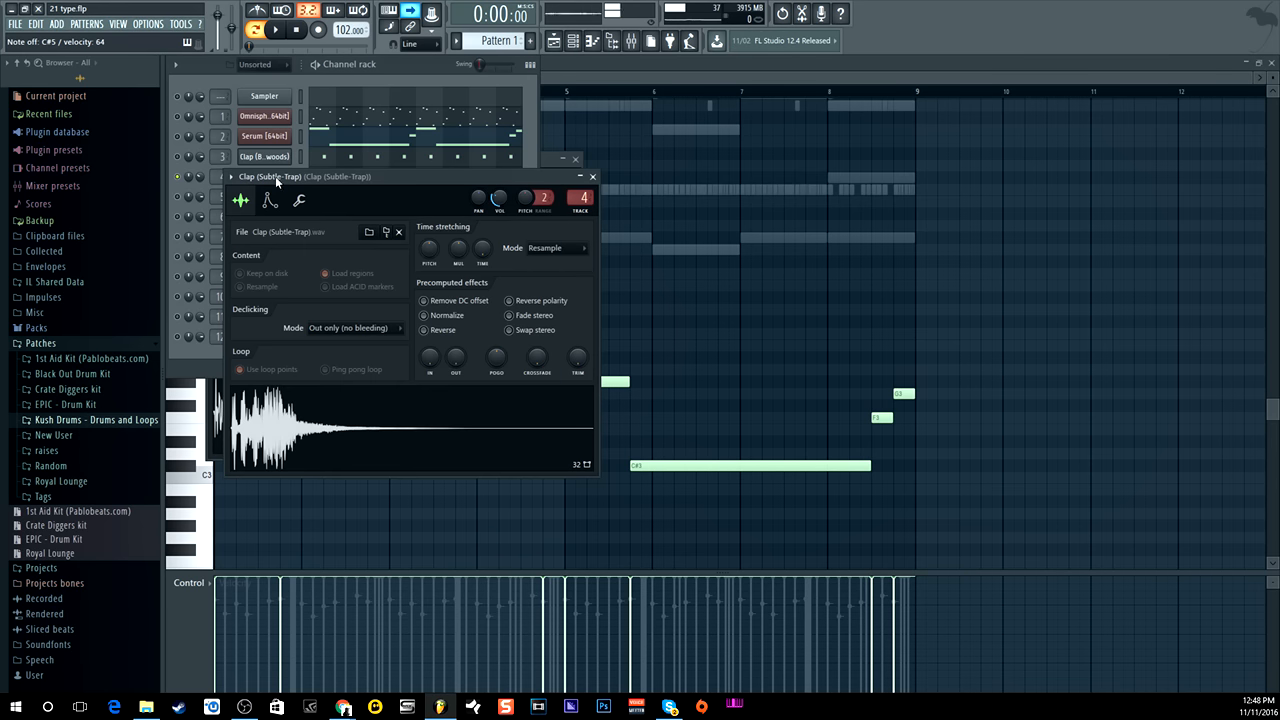
click(592, 176)
Enable Clap (Backwoods) alongside Clap (Subtle-Trap), play the layered claps, and stop playback.
click(178, 157)
click(280, 30)
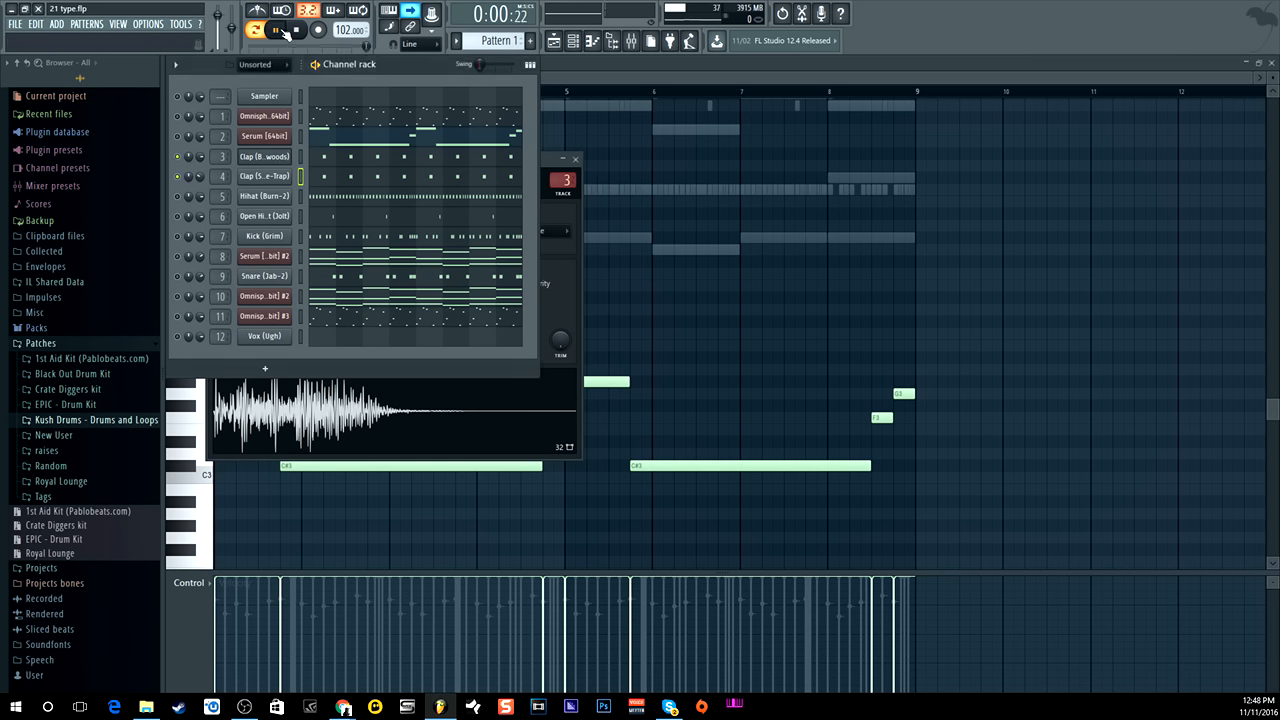
click(298, 31)
Compare the effects on the two clap mixer tracks and review the ValhallaVintageVerb settings on Clap (Subtle-Trap).
click(631, 40)
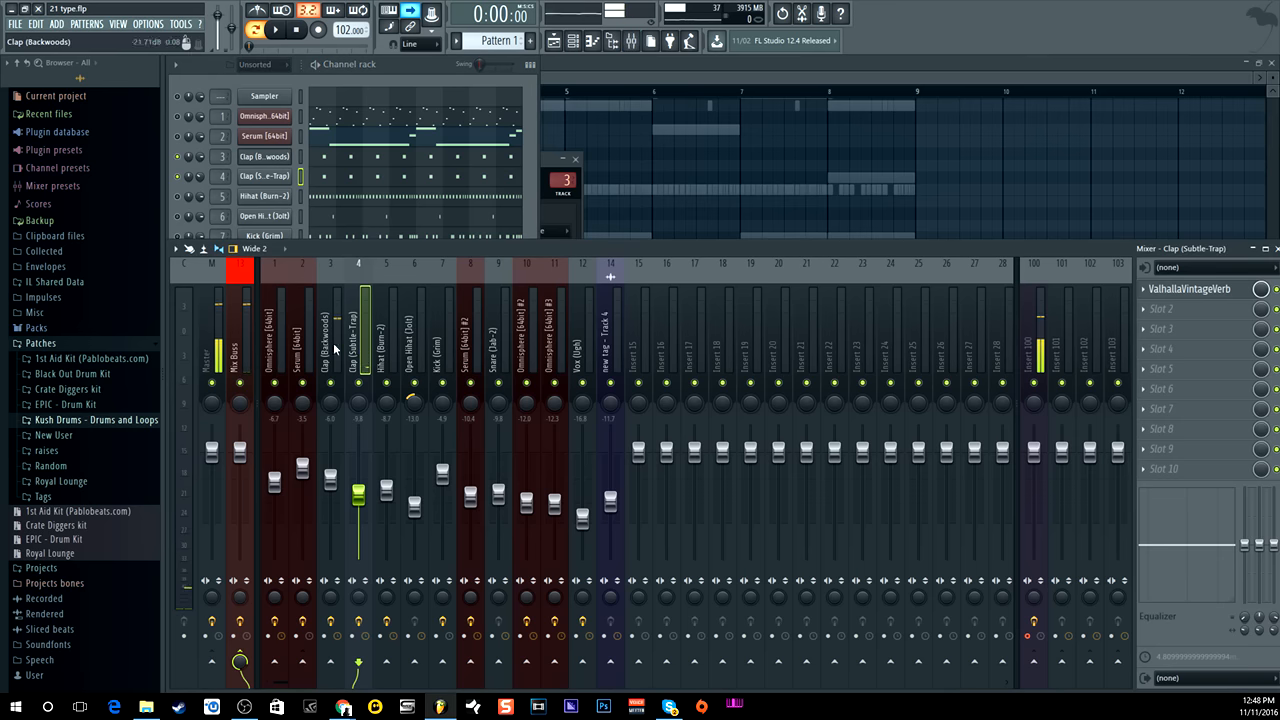
click(340, 346)
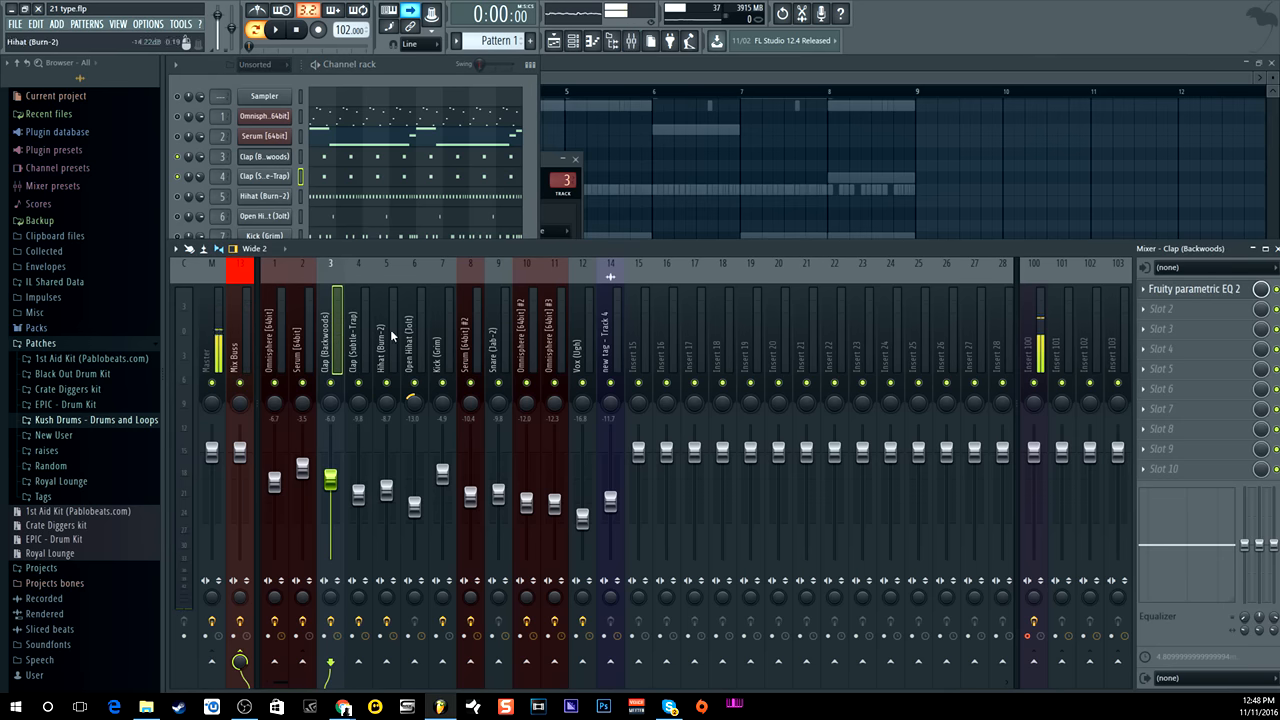
click(356, 348)
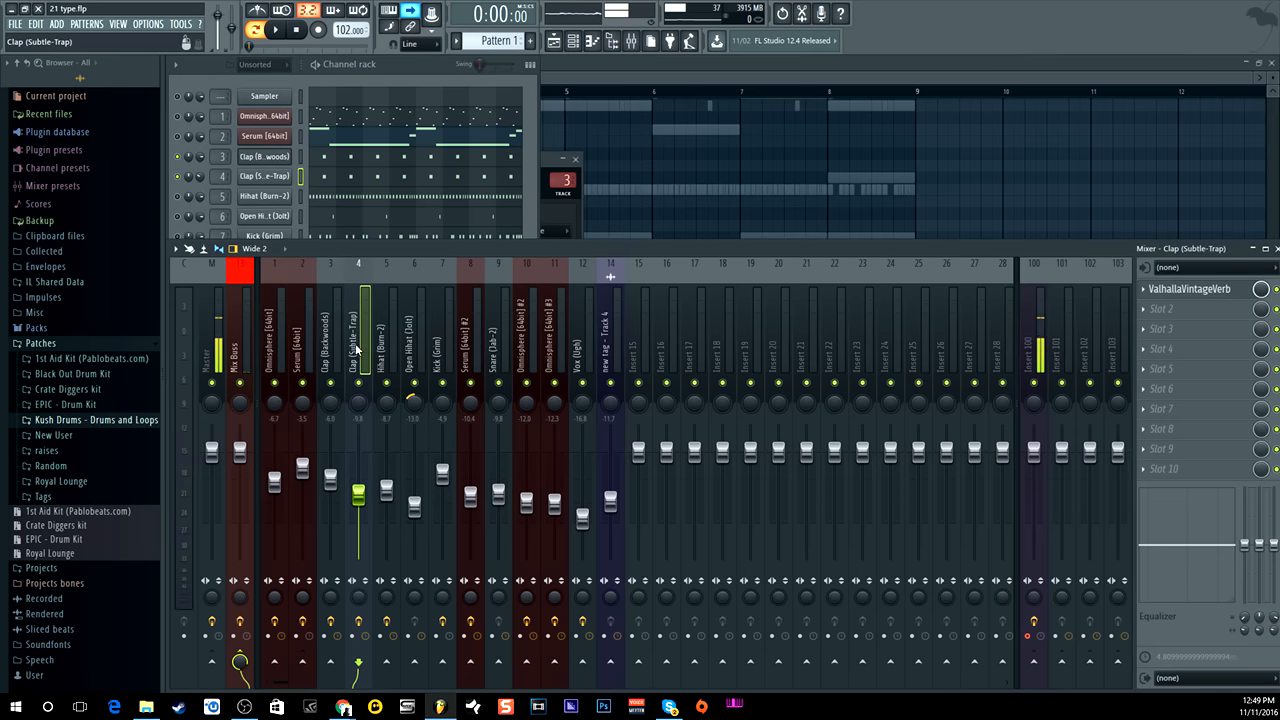
click(1188, 289)
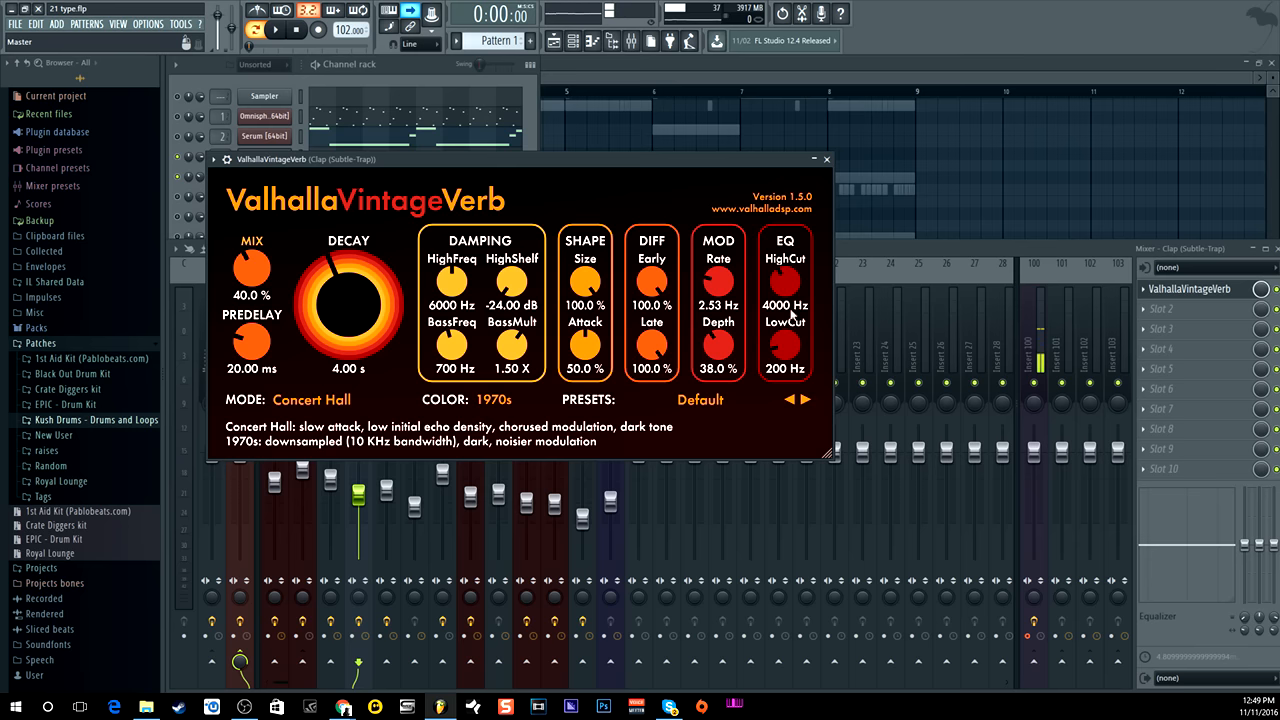
click(826, 159)
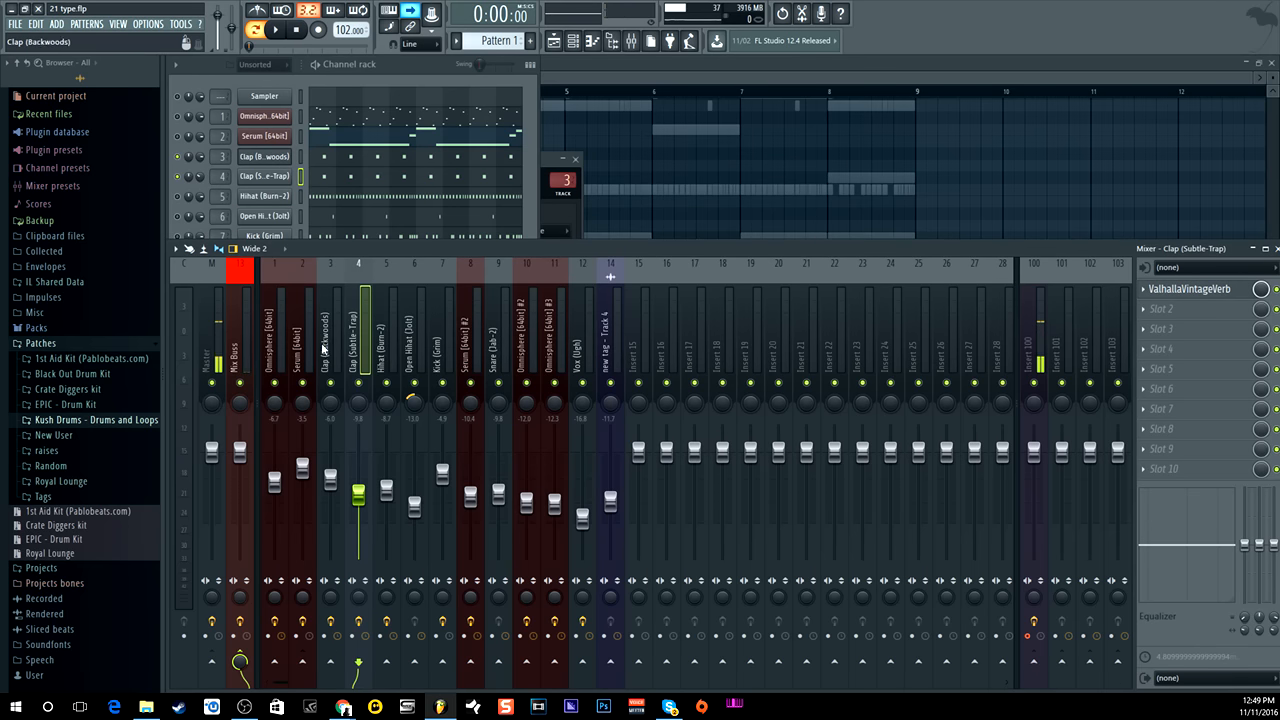
Compare the claps in playback with the Clap (Subtle-Trap) mixer track muted and unmuted.
click(358, 383)
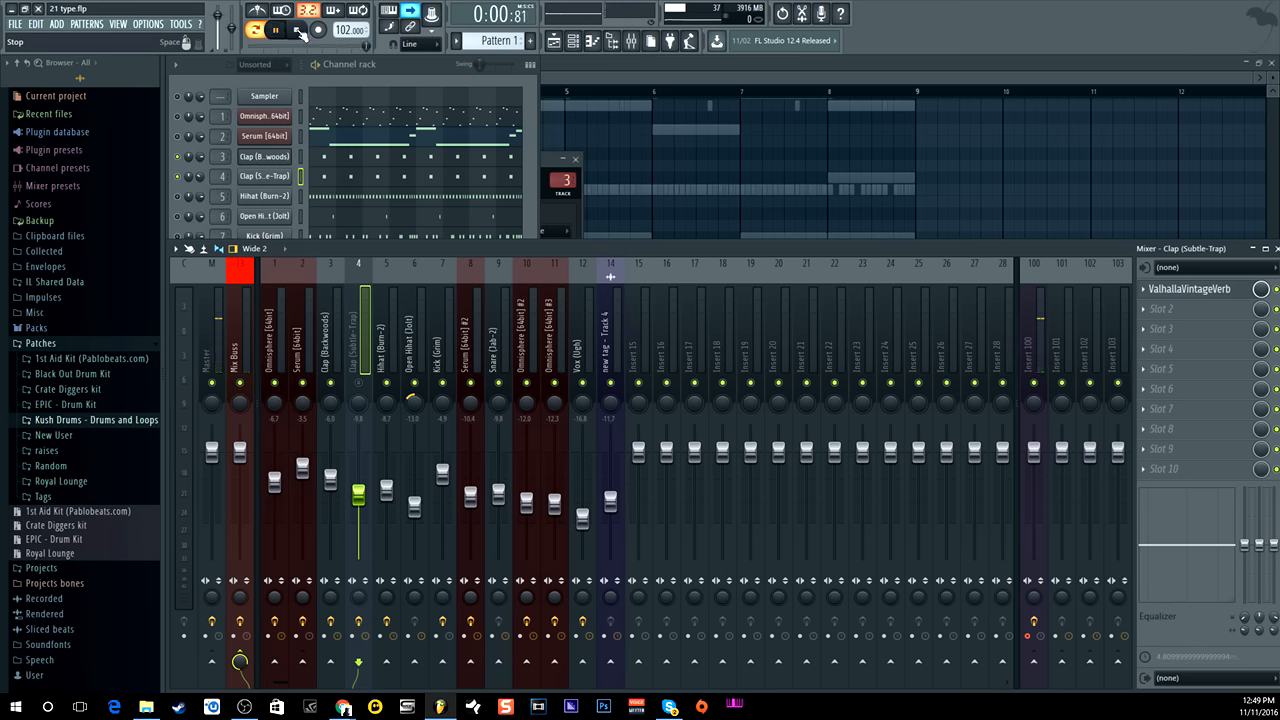
click(298, 31)
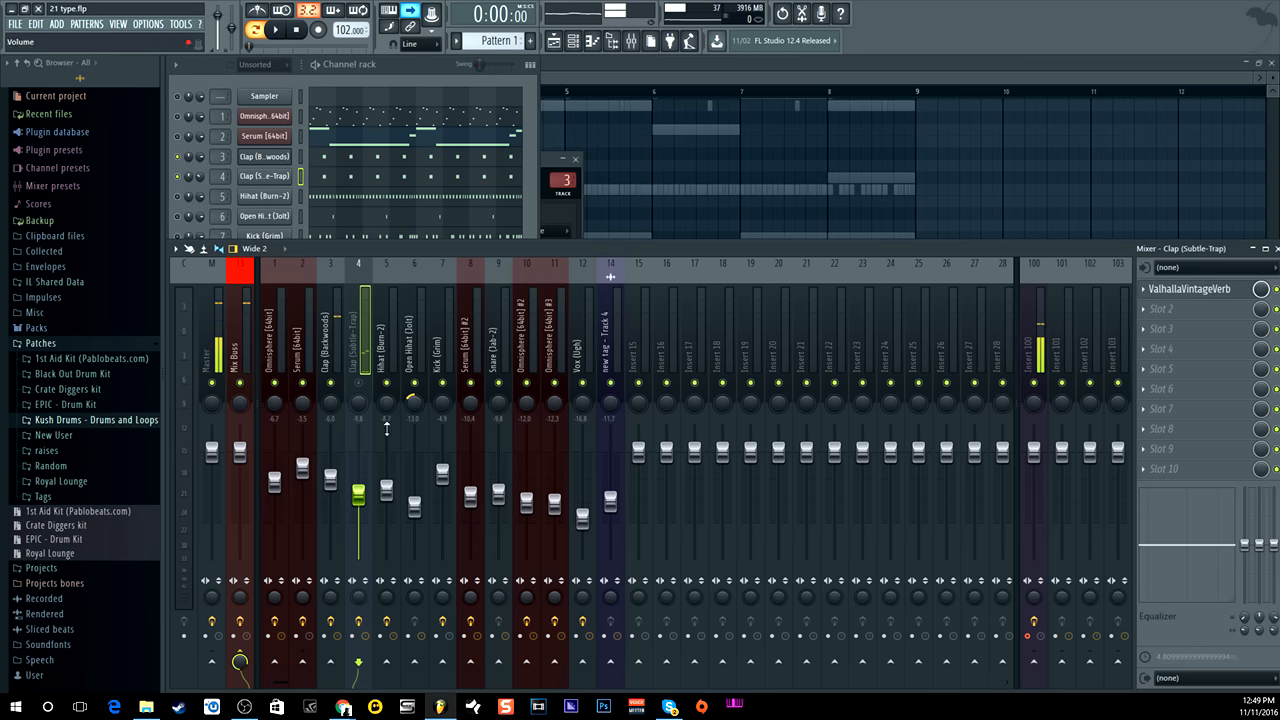
click(276, 30)
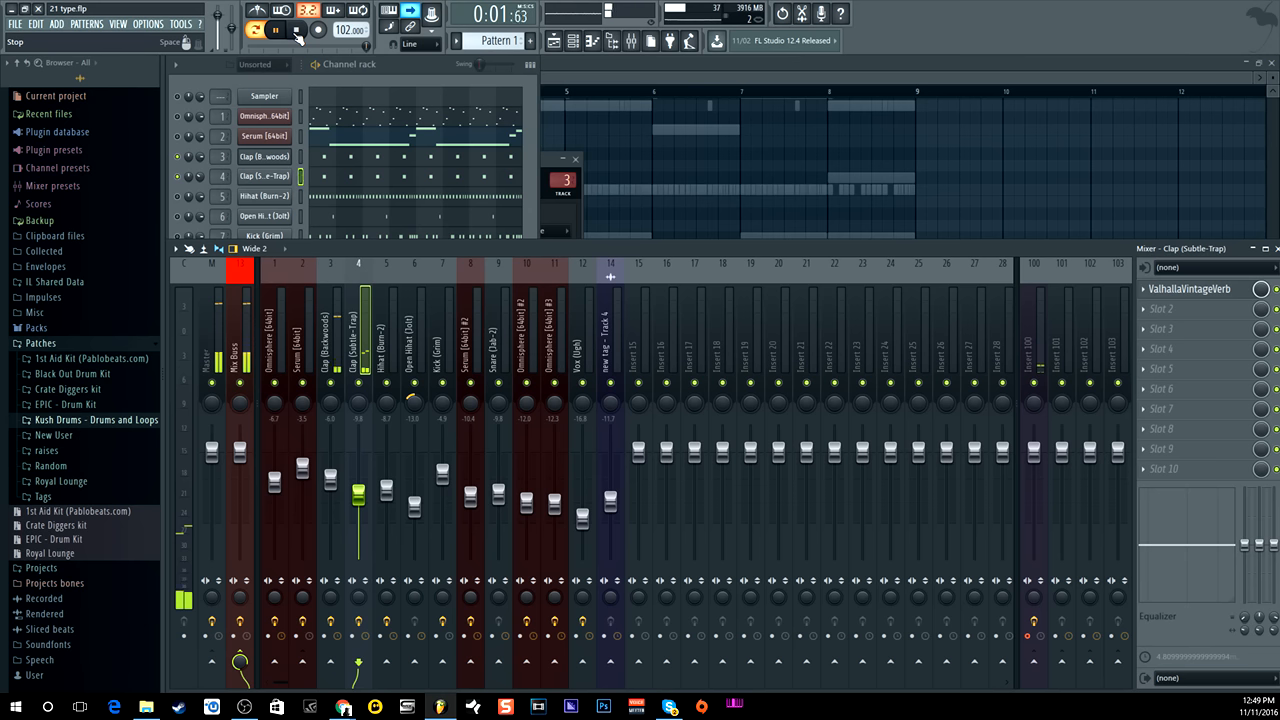
click(297, 32)
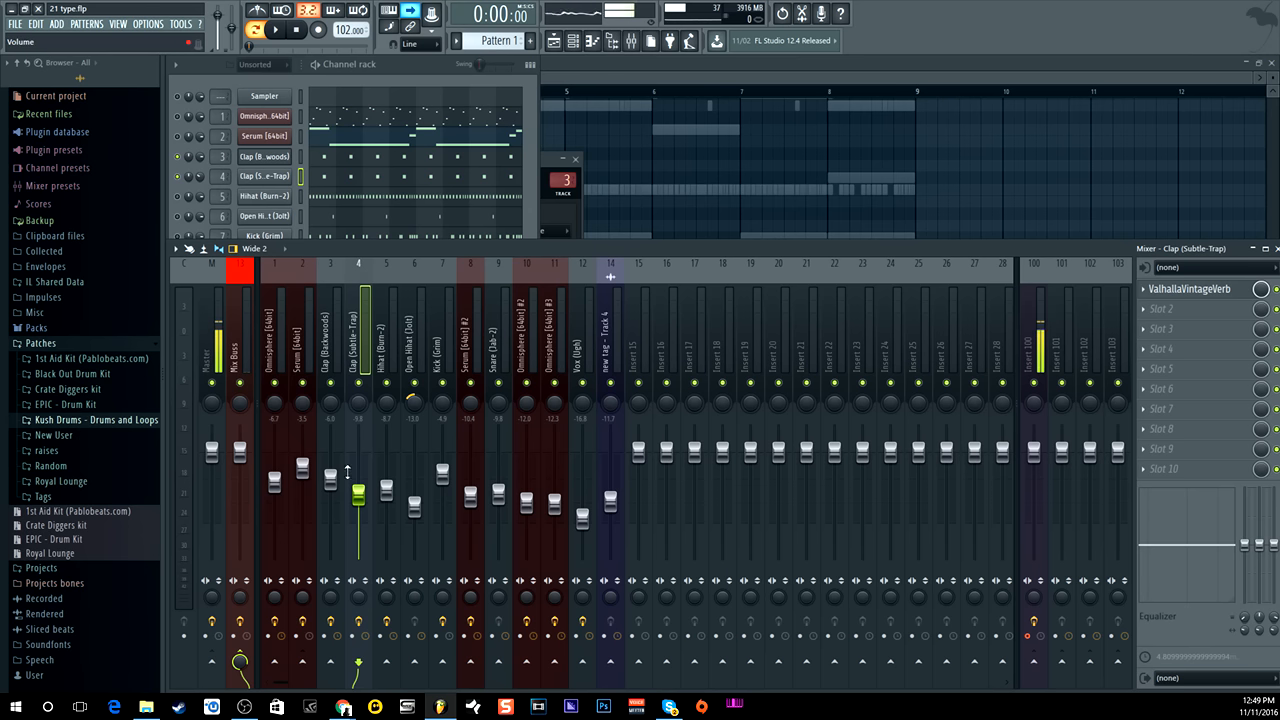
Solo the Hihat (Burn-2) channel, open its notes in the piano roll, and play the hi-hat pattern.
click(406, 75)
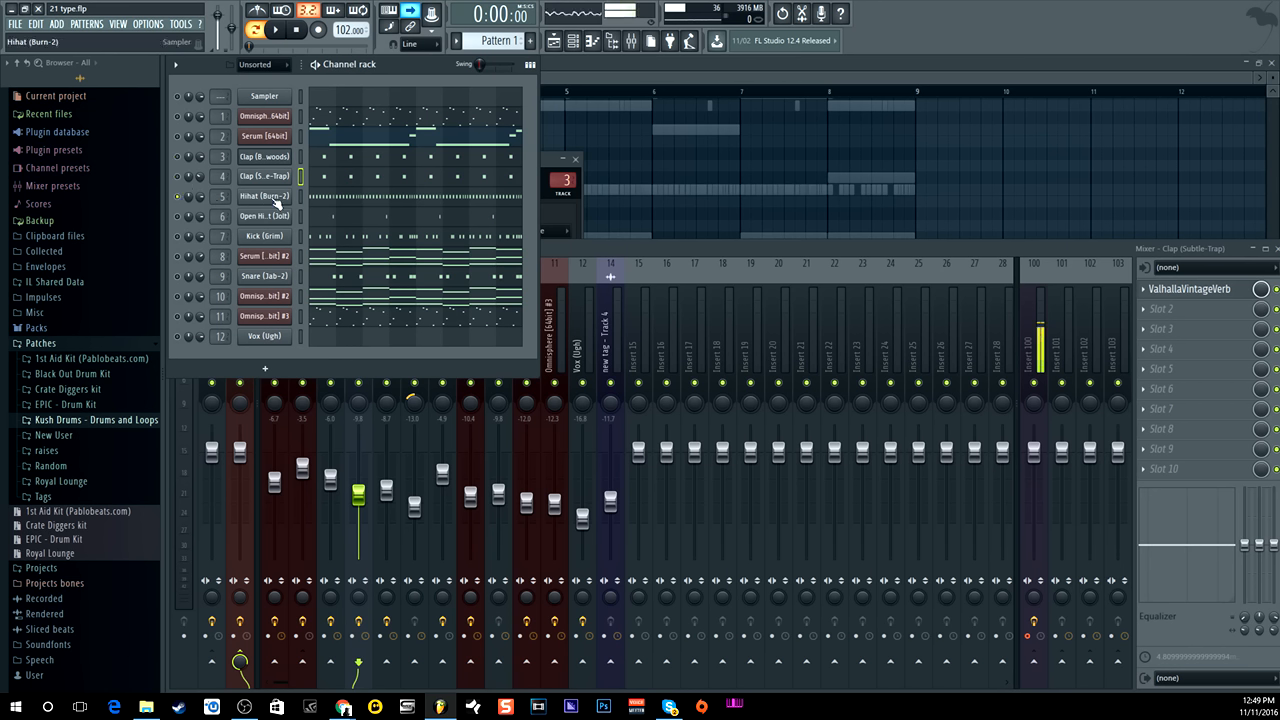
click(343, 198)
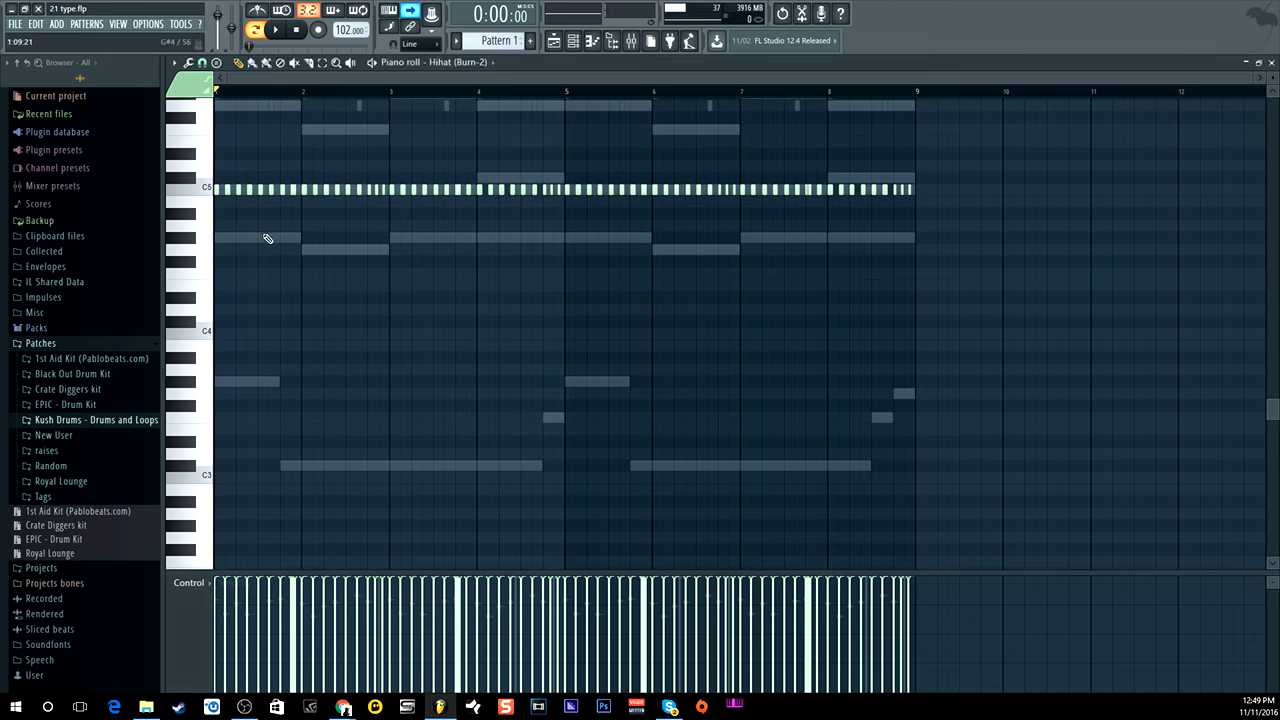
scroll(356, 334, up, 3)
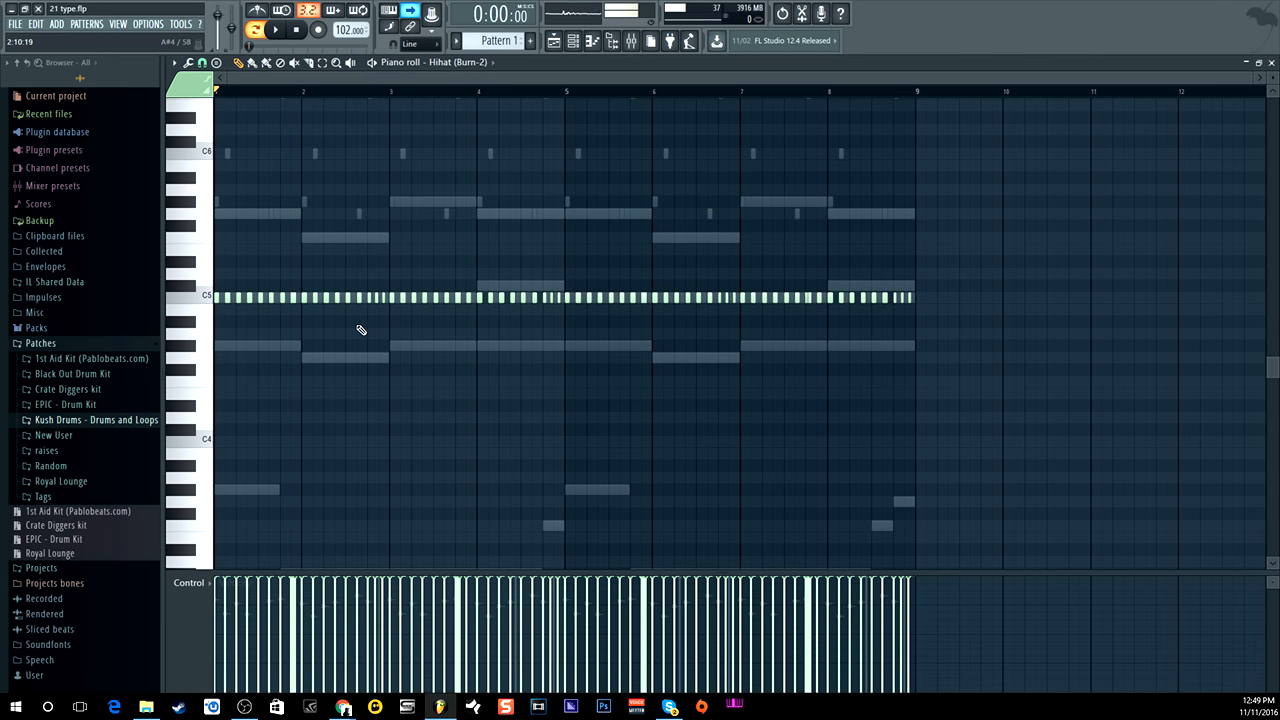
click(278, 31)
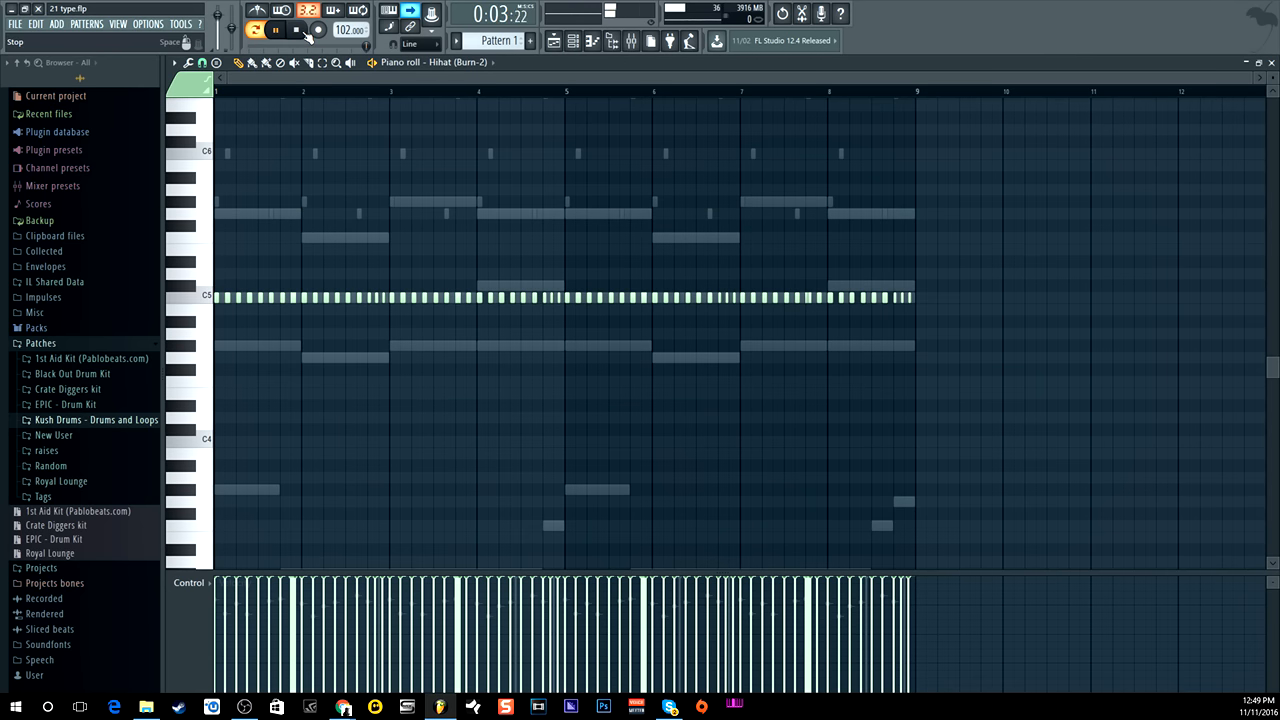
click(305, 33)
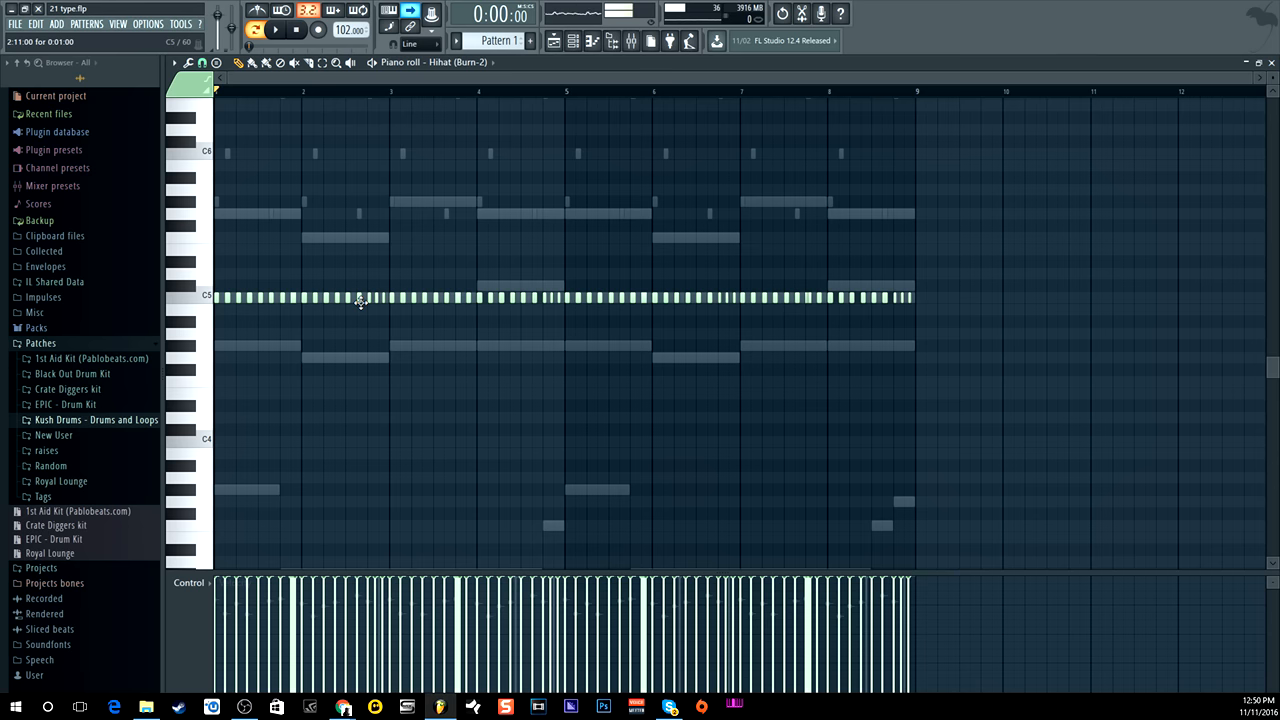
Try randomizing the panning of the hi-hat notes, then discard the randomizer changes.
key(alt+r)
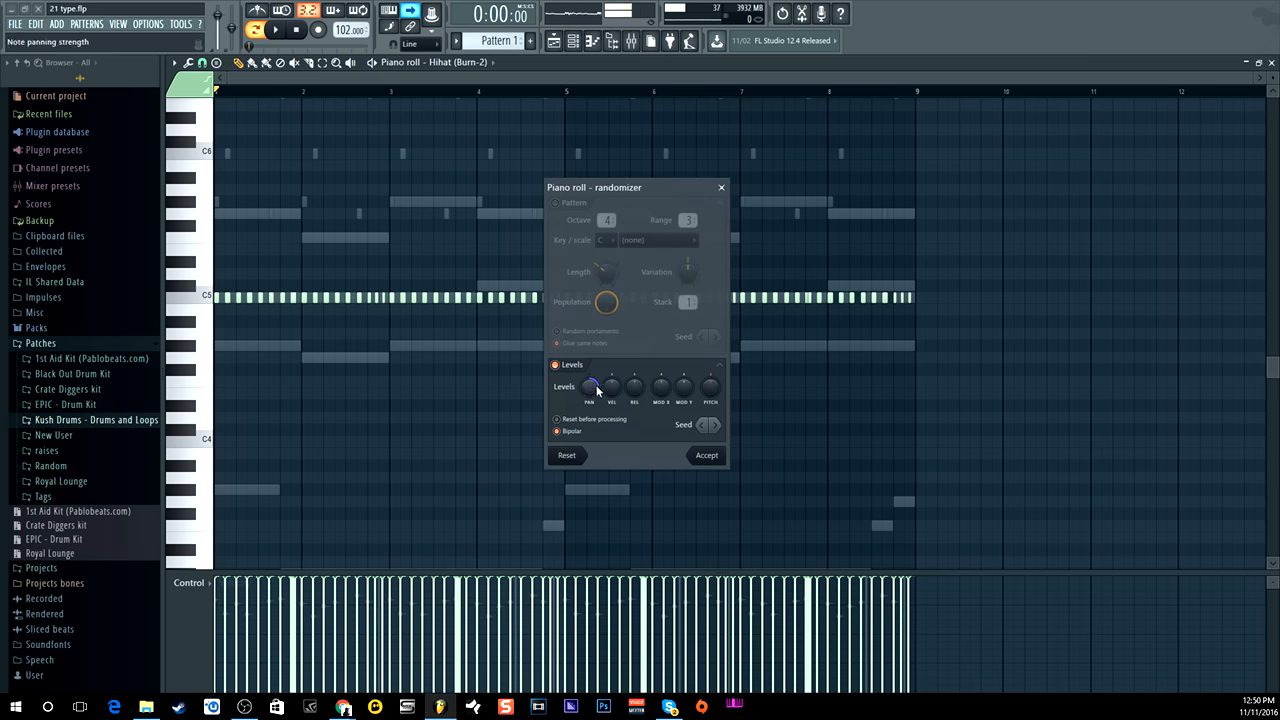
drag(596, 390, 596, 372)
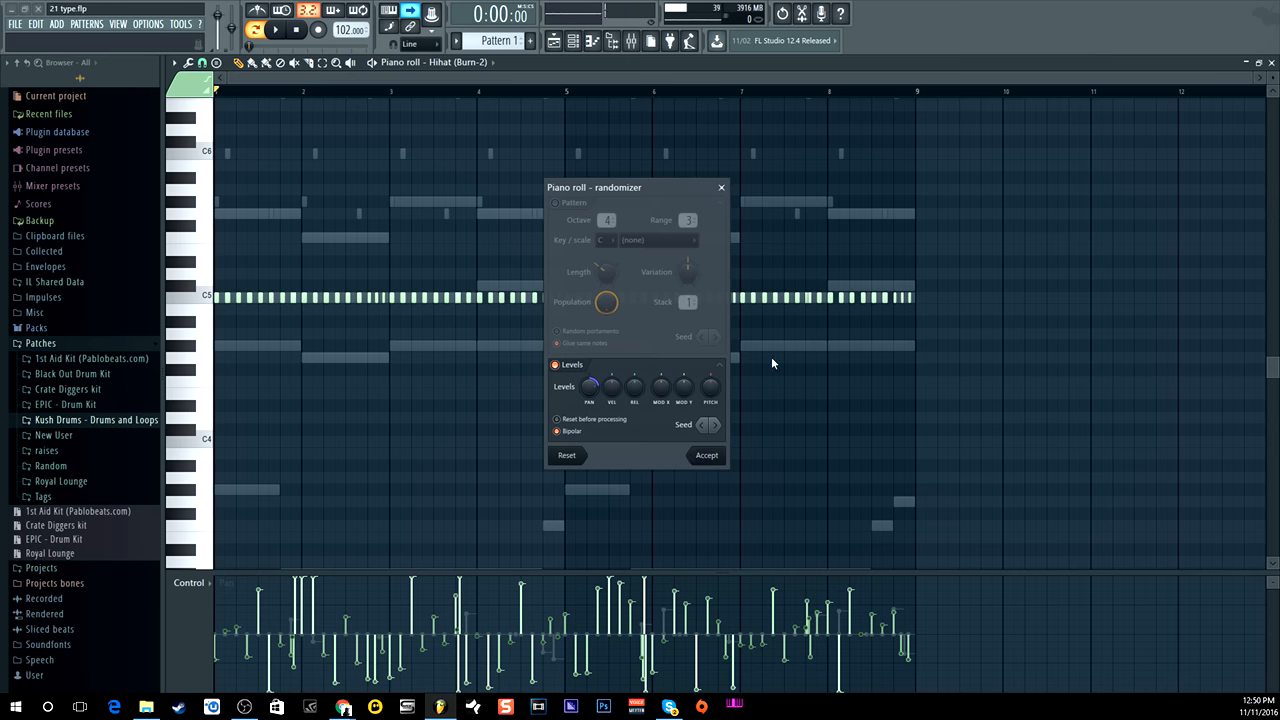
click(721, 188)
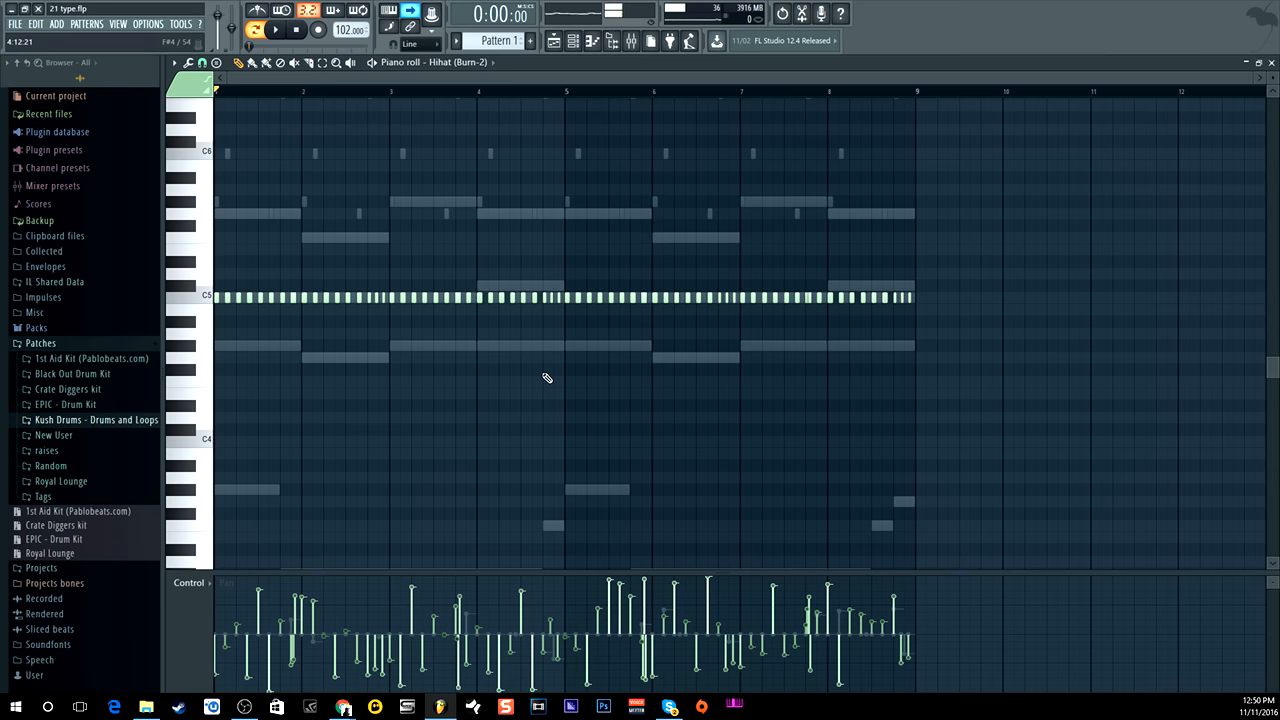
Randomize the hi-hat notes' velocity at 39% and play the pattern to hear the variation.
key(alt+r)
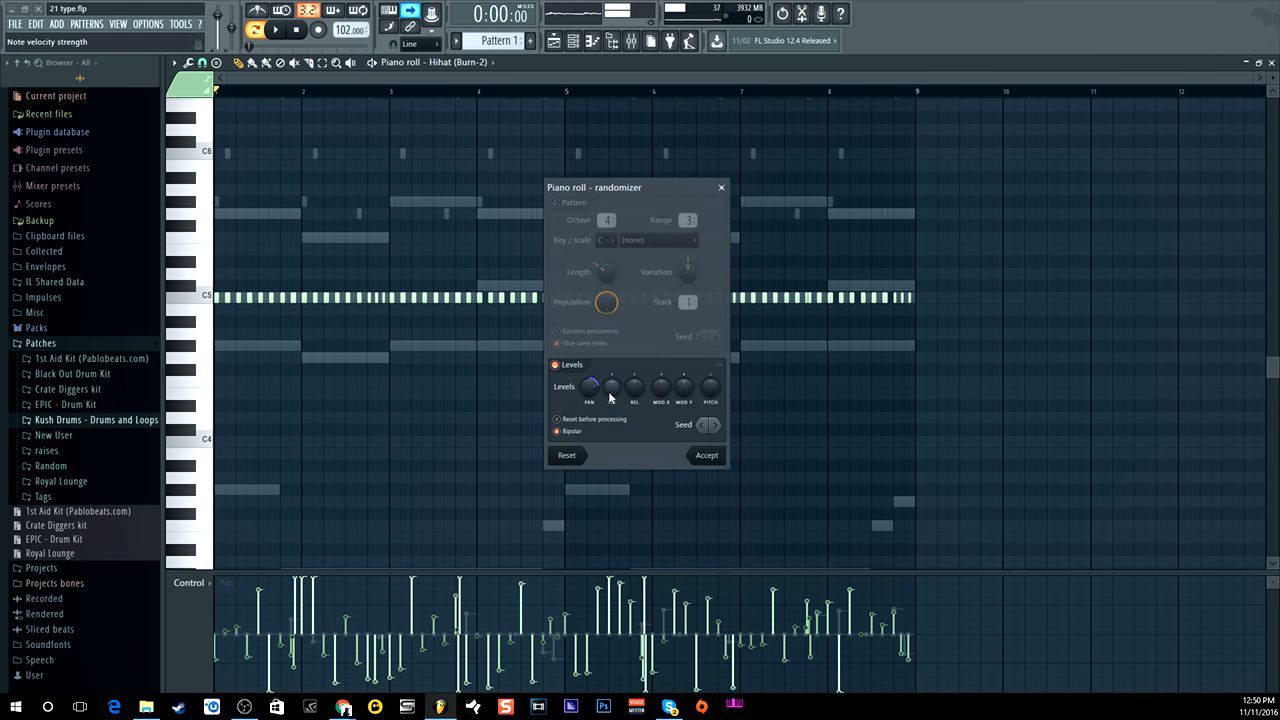
mouse_move(611, 390)
mouse_down()
mouse_move(611, 350)
mouse_move(590, 390)
mouse_move(590, 434)
mouse_move(613, 395)
mouse_up()
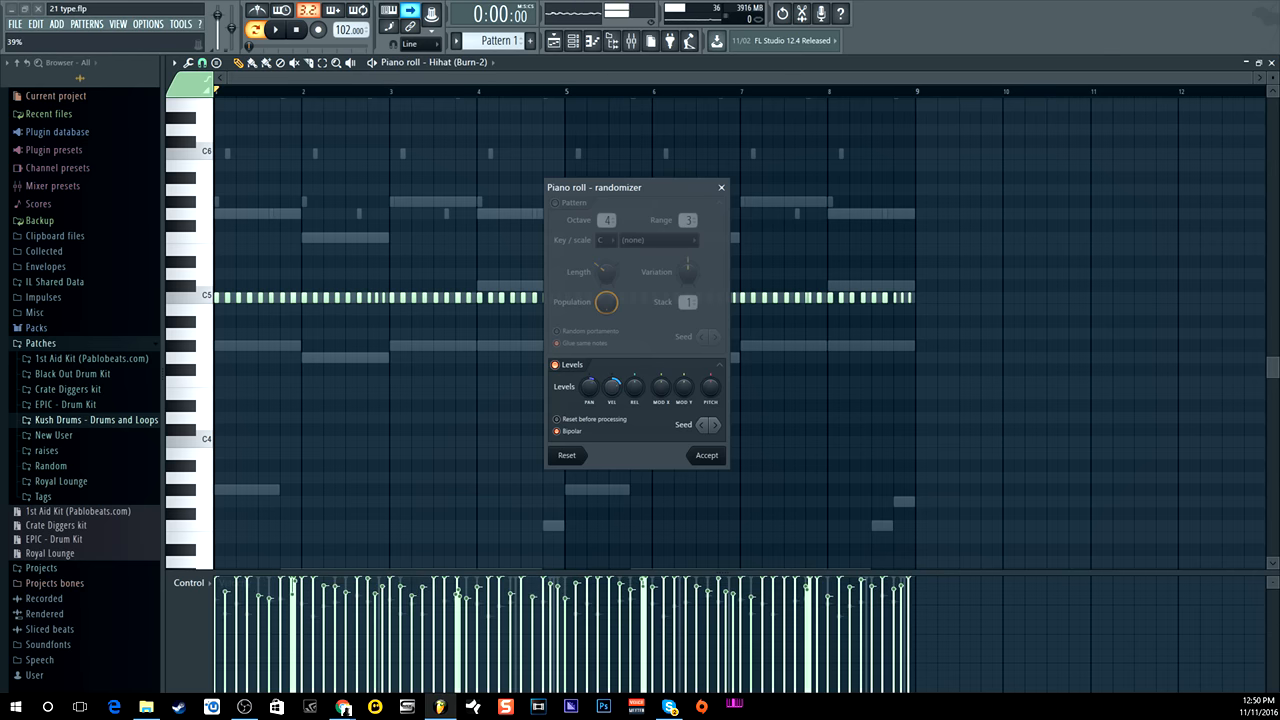
click(700, 455)
key(space)
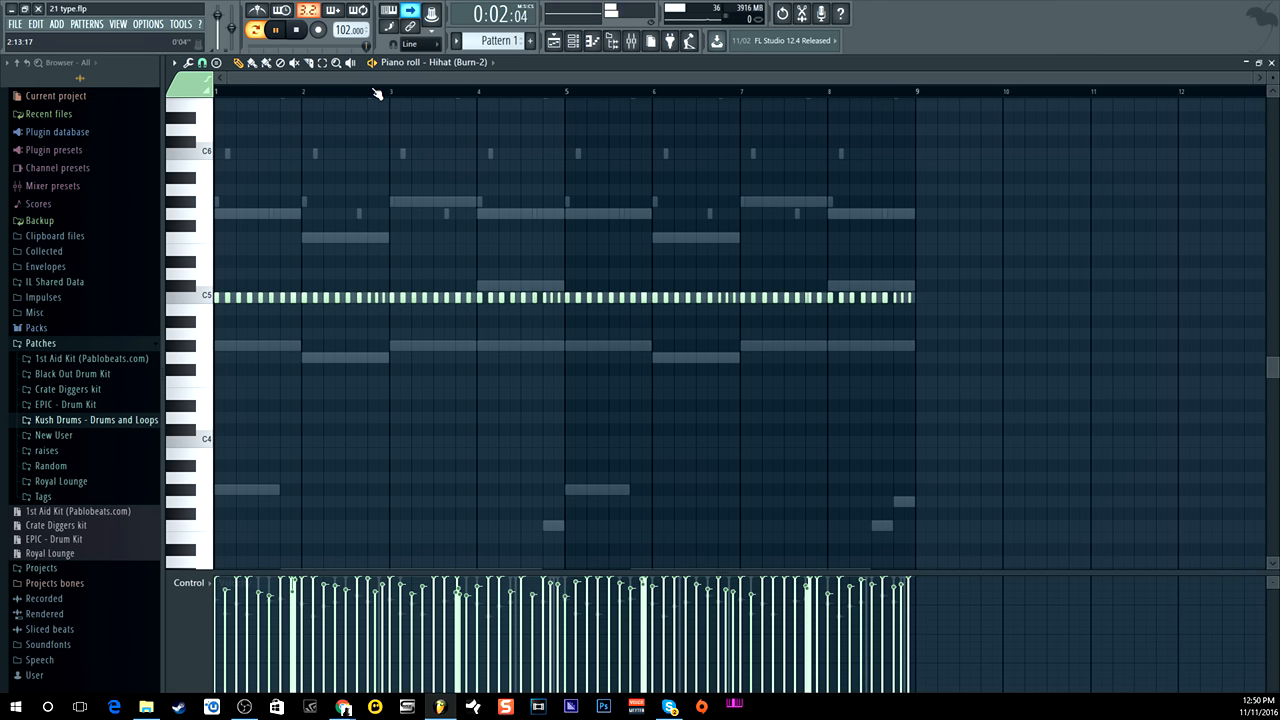
click(297, 31)
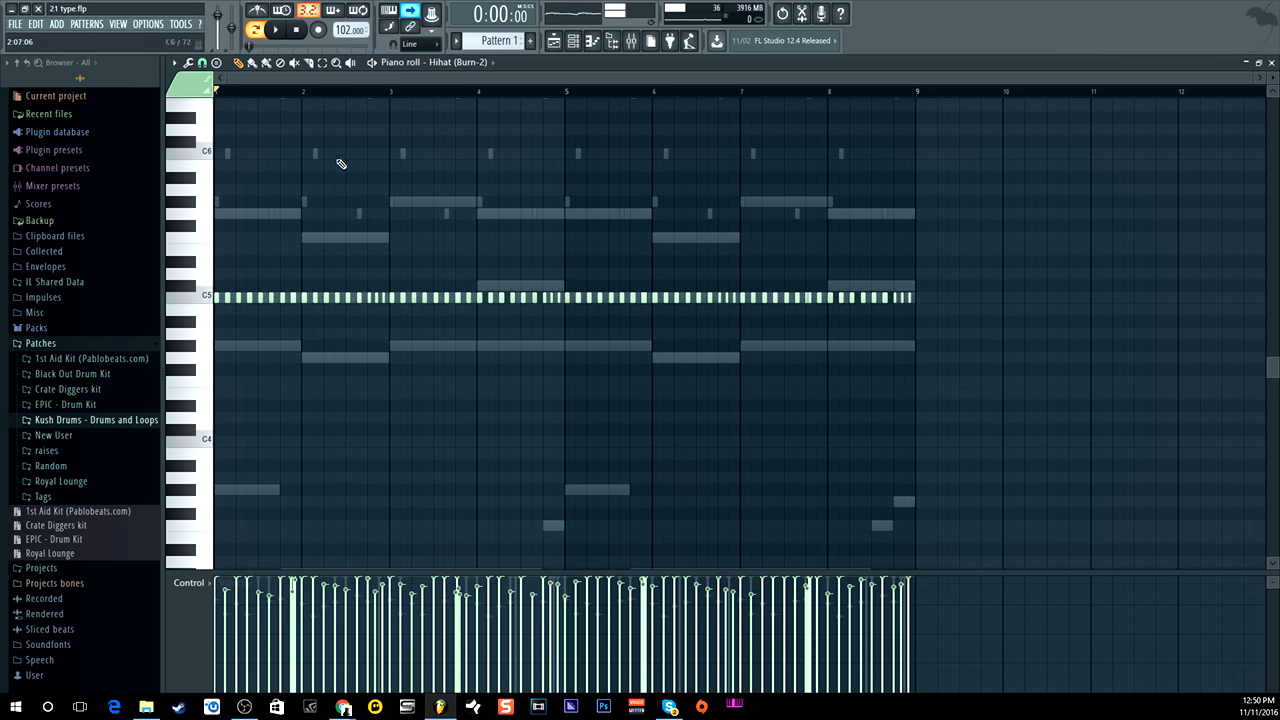
Audition fine-pitch randomization on the hi-hats, lowering it to 12%, then switch it off and accept the randomizer.
key(alt+r)
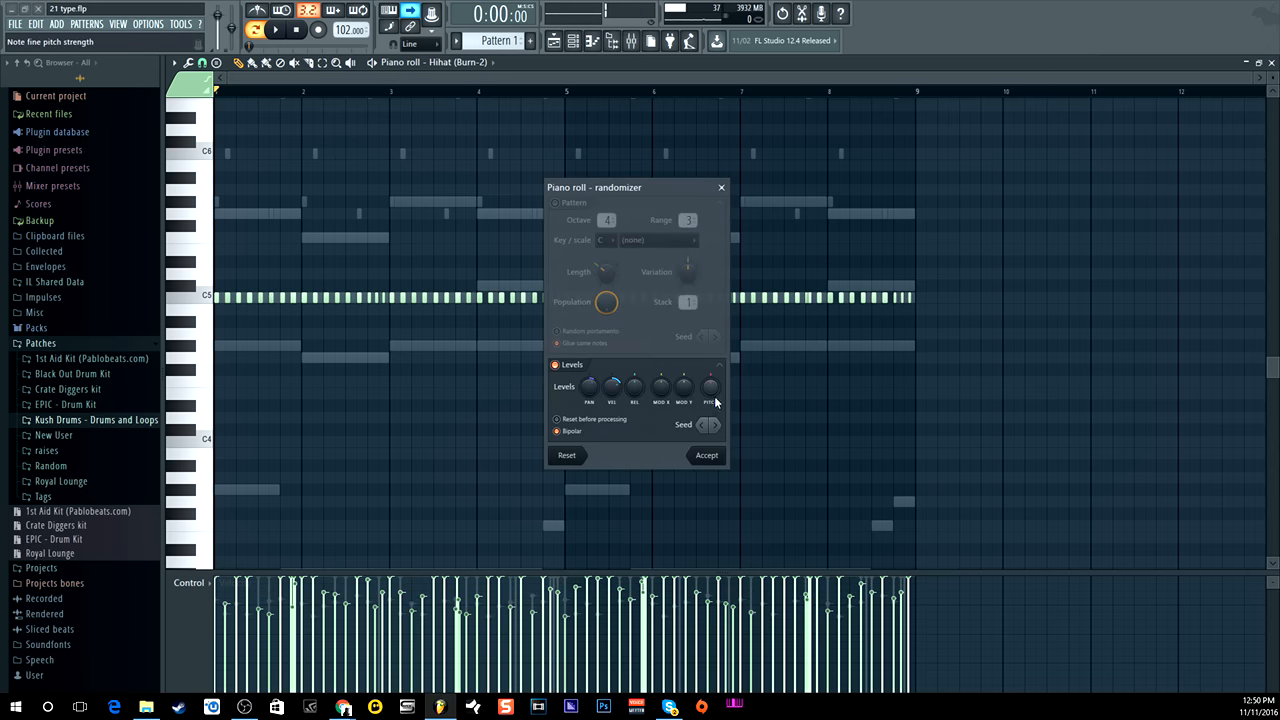
mouse_move(710, 386)
mouse_down()
mouse_move(710, 374)
mouse_move(716, 404)
mouse_up()
key(space)
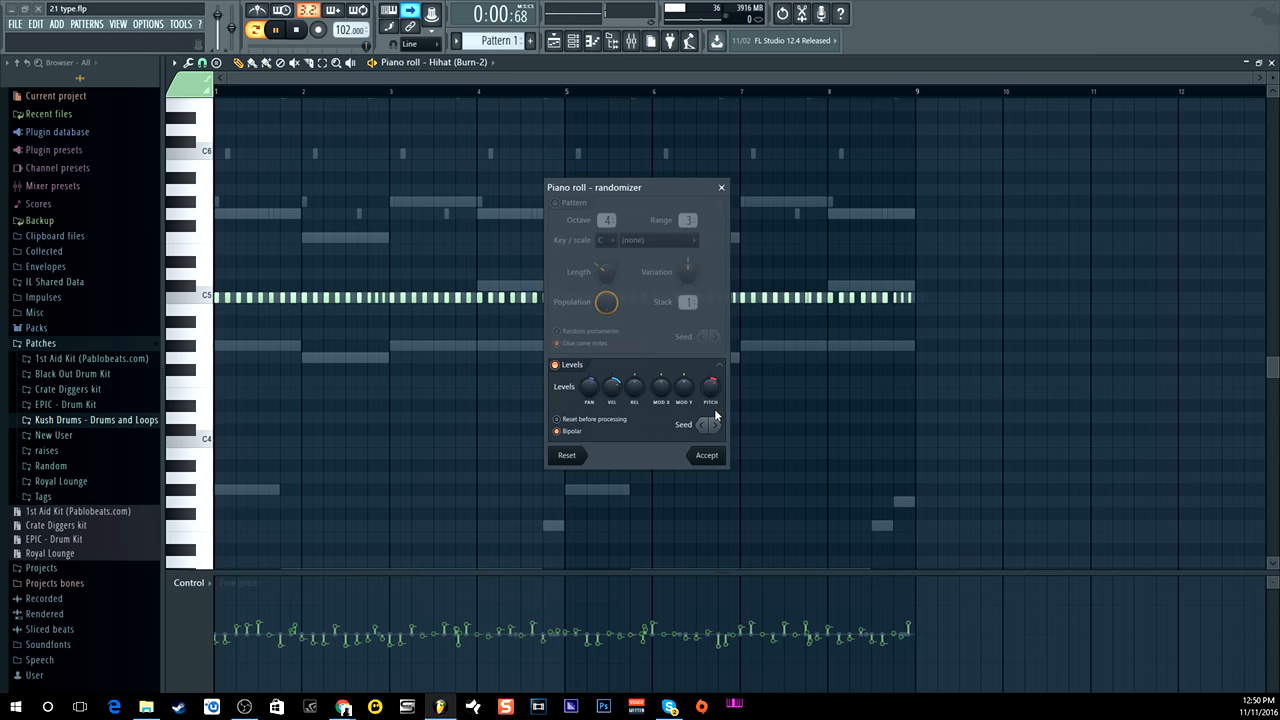
drag(710, 386, 710, 394)
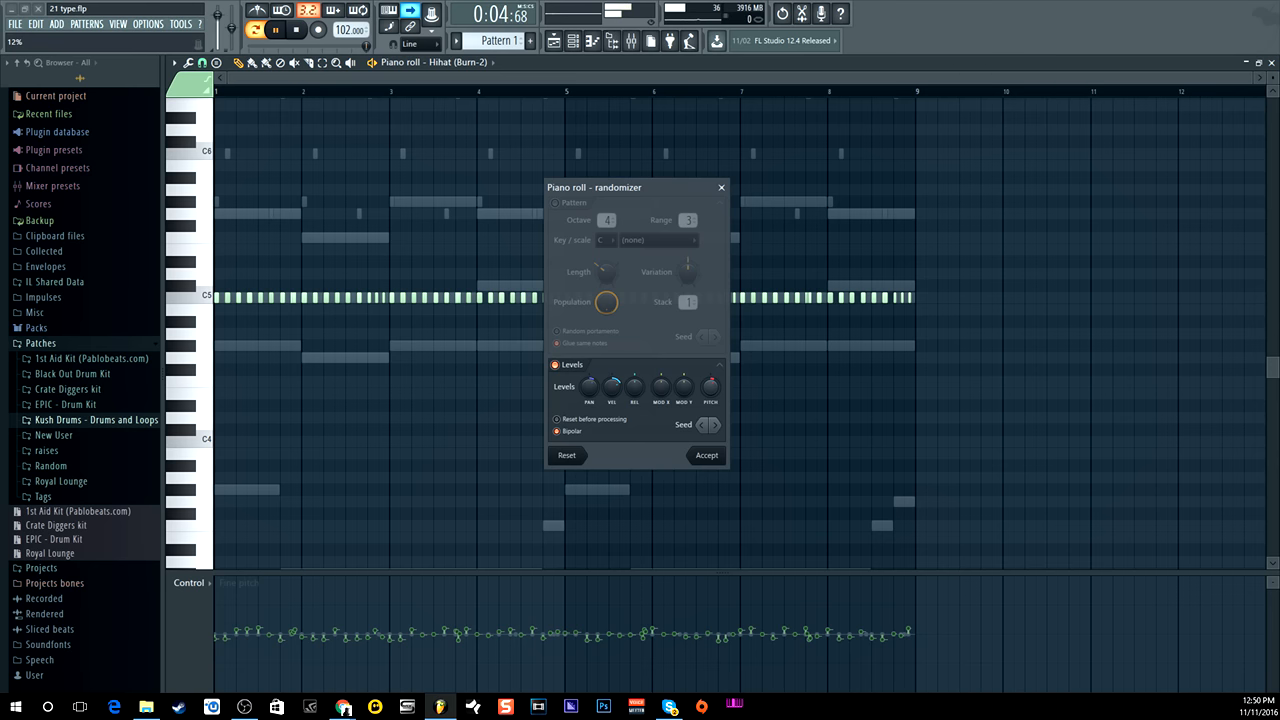
key(space)
drag(710, 397, 710, 410)
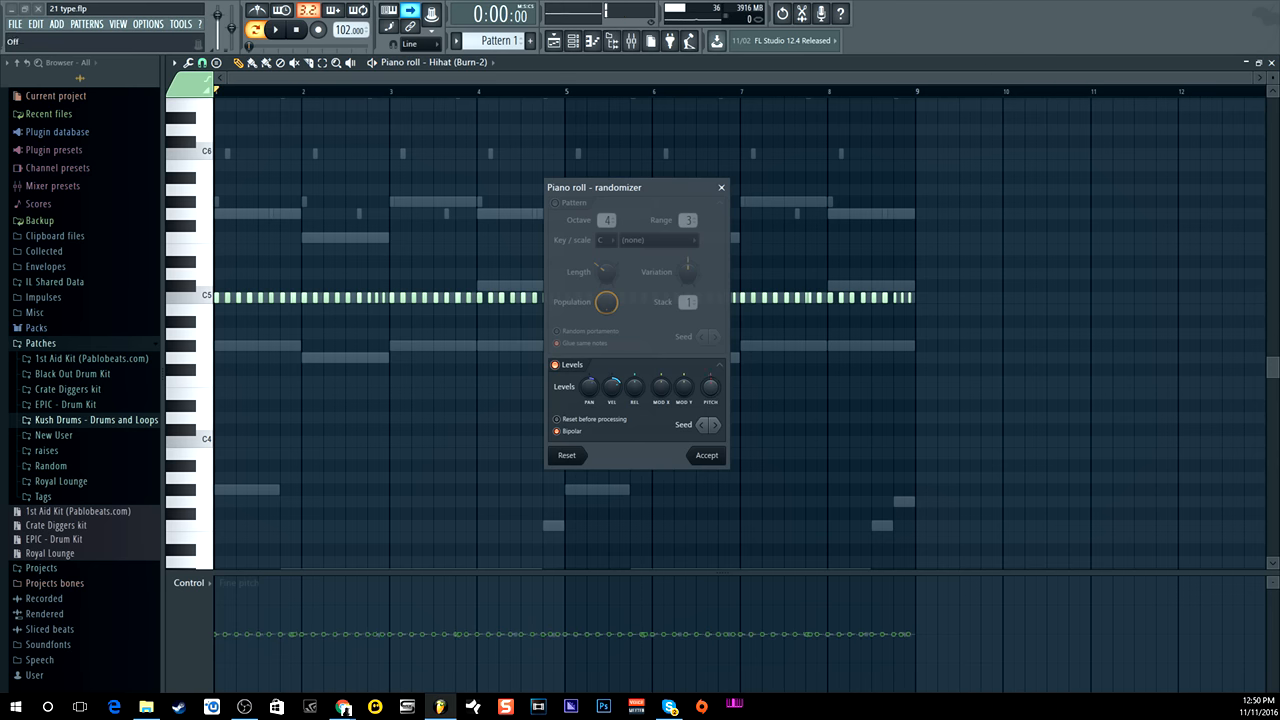
click(707, 455)
Show the hi-hat notes' velocities in the piano roll's control lane, then return to the channel rack.
click(207, 585)
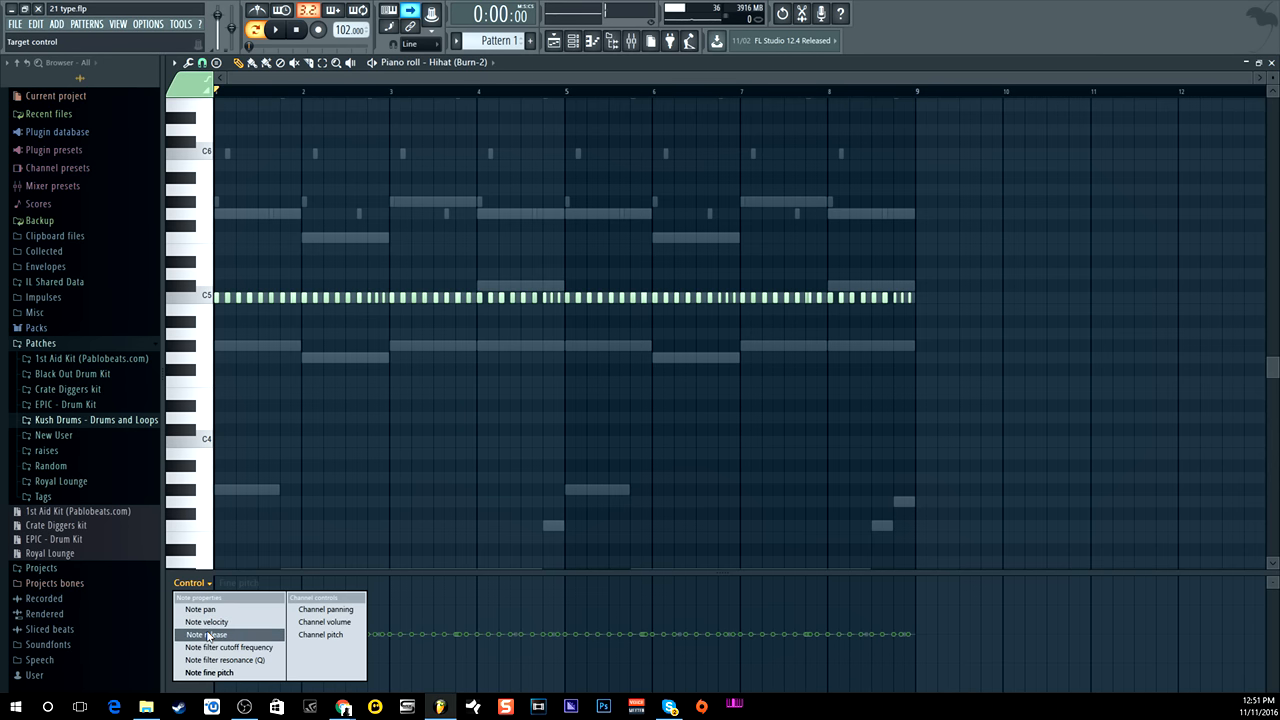
click(207, 636)
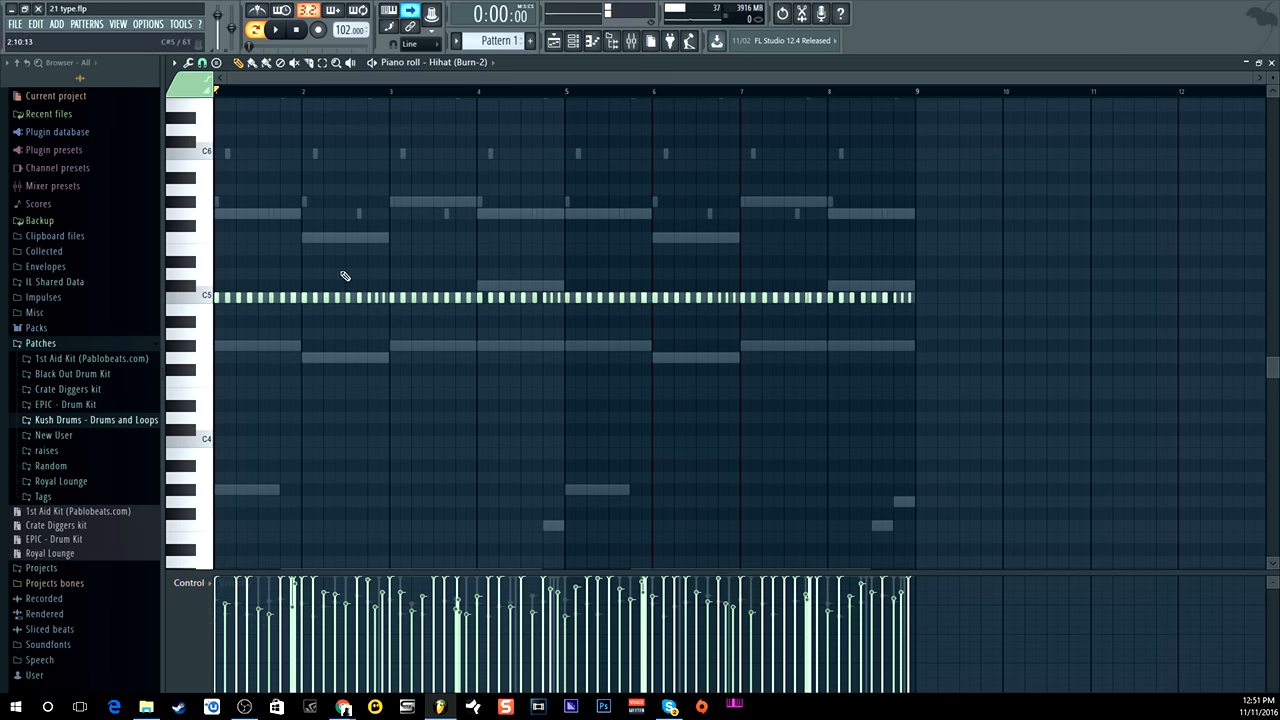
click(575, 44)
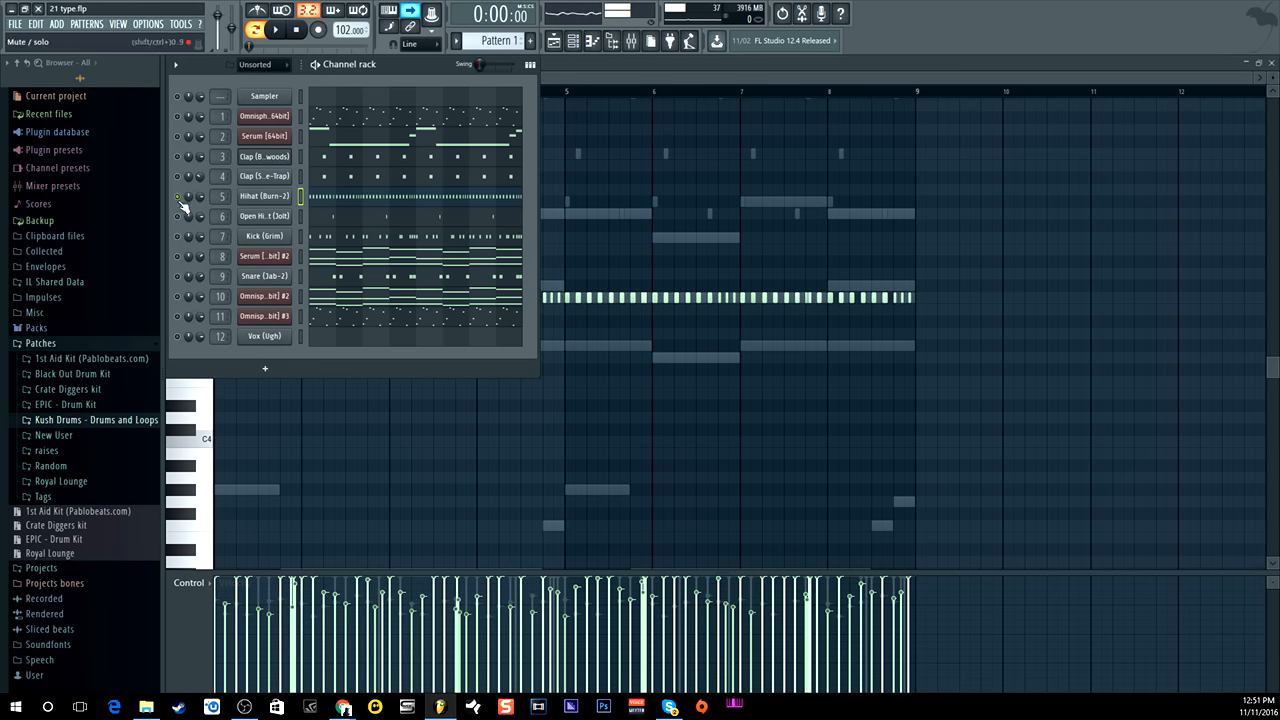
Inspect the Open Hihat (Jolt) sample's settings and its mixer track, including the panning, then return to the channel rack.
click(262, 217)
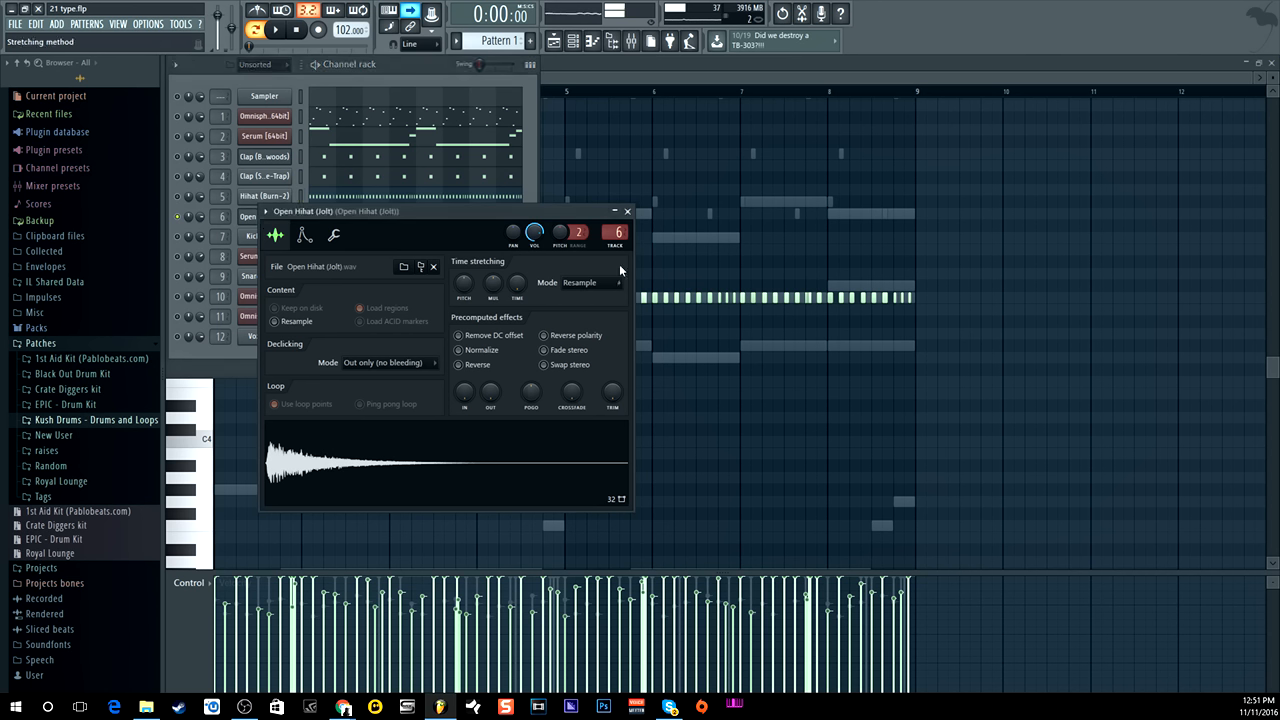
key(F9)
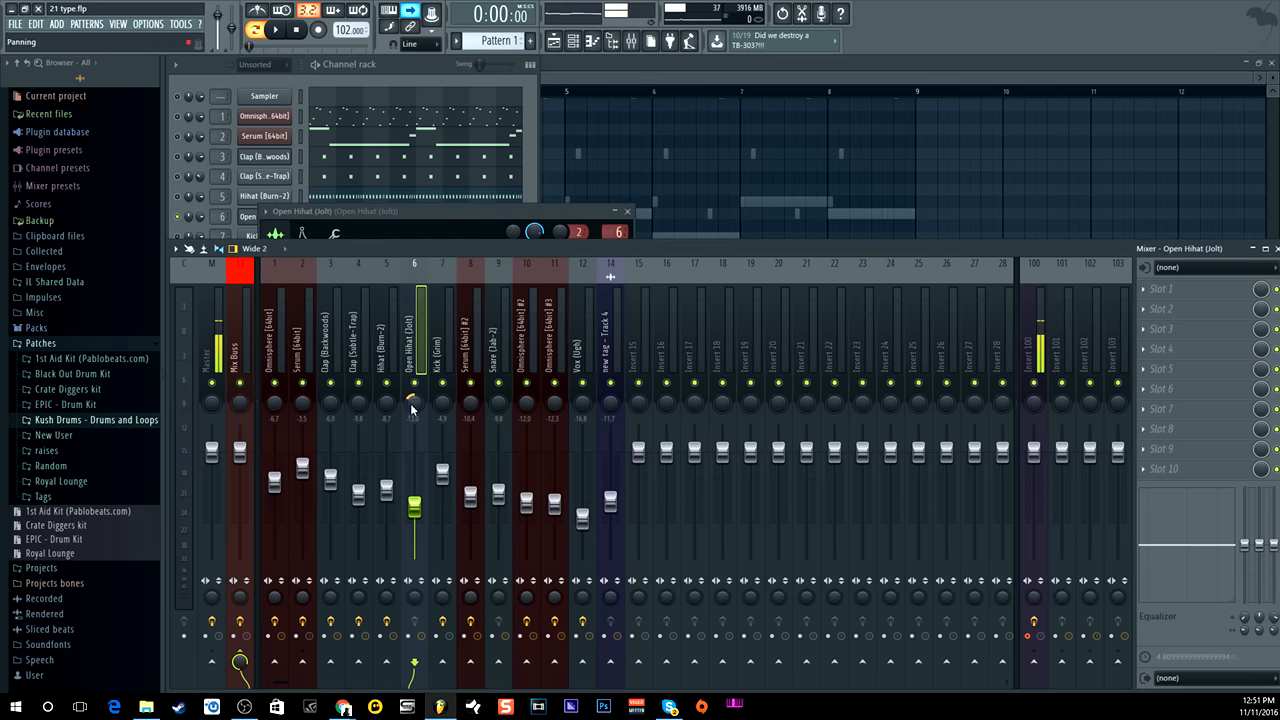
click(535, 89)
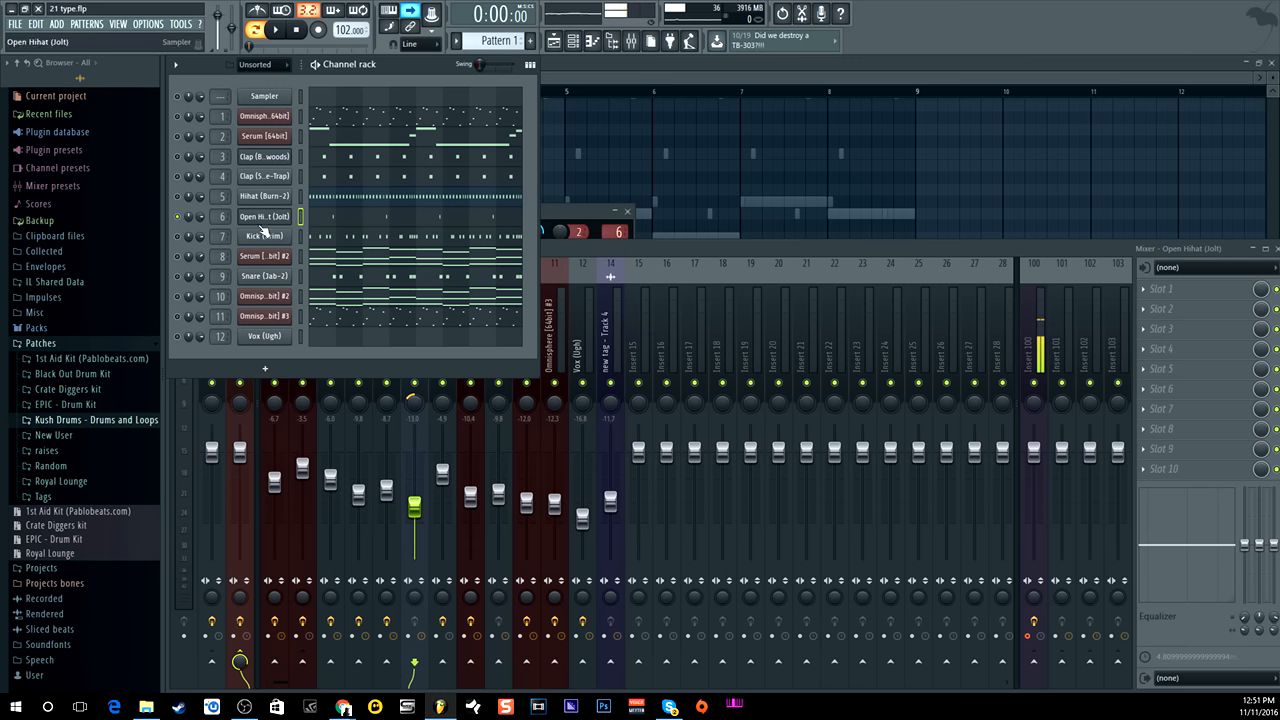
Solo the Kick (Grim) channel, audition its sample from the waveform, and close the sampler settings.
click(179, 238)
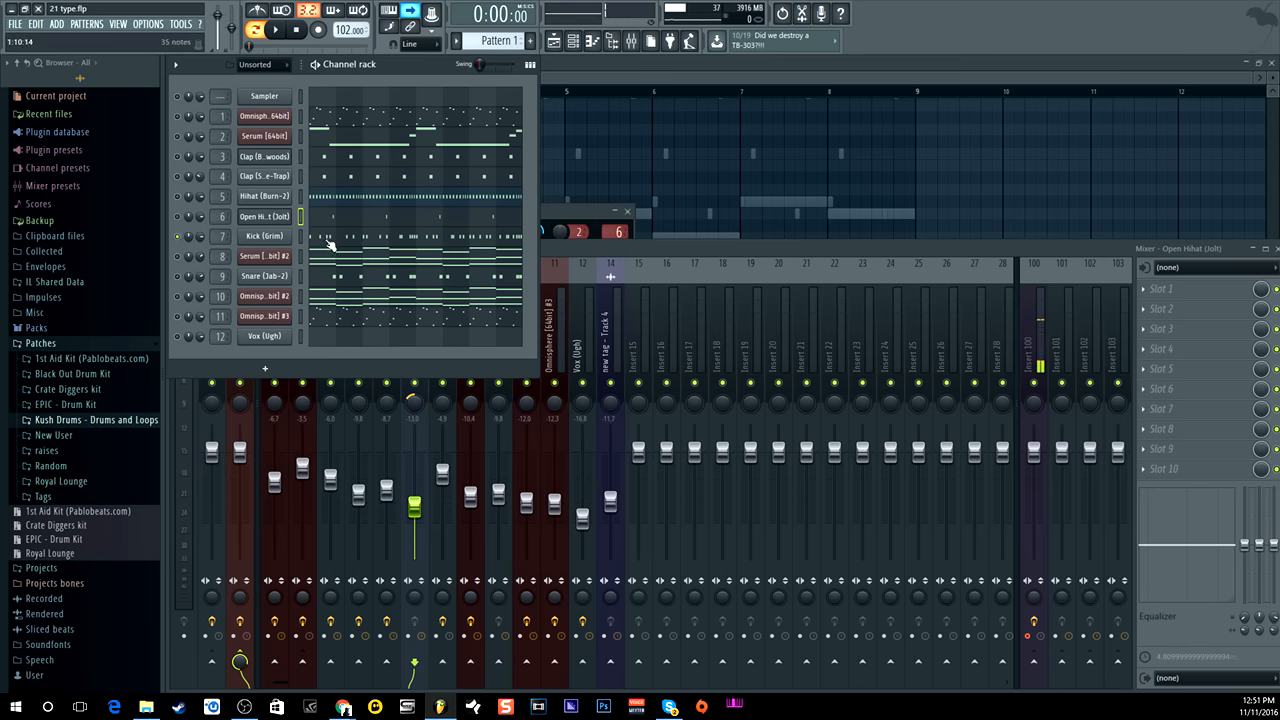
click(276, 236)
click(380, 484)
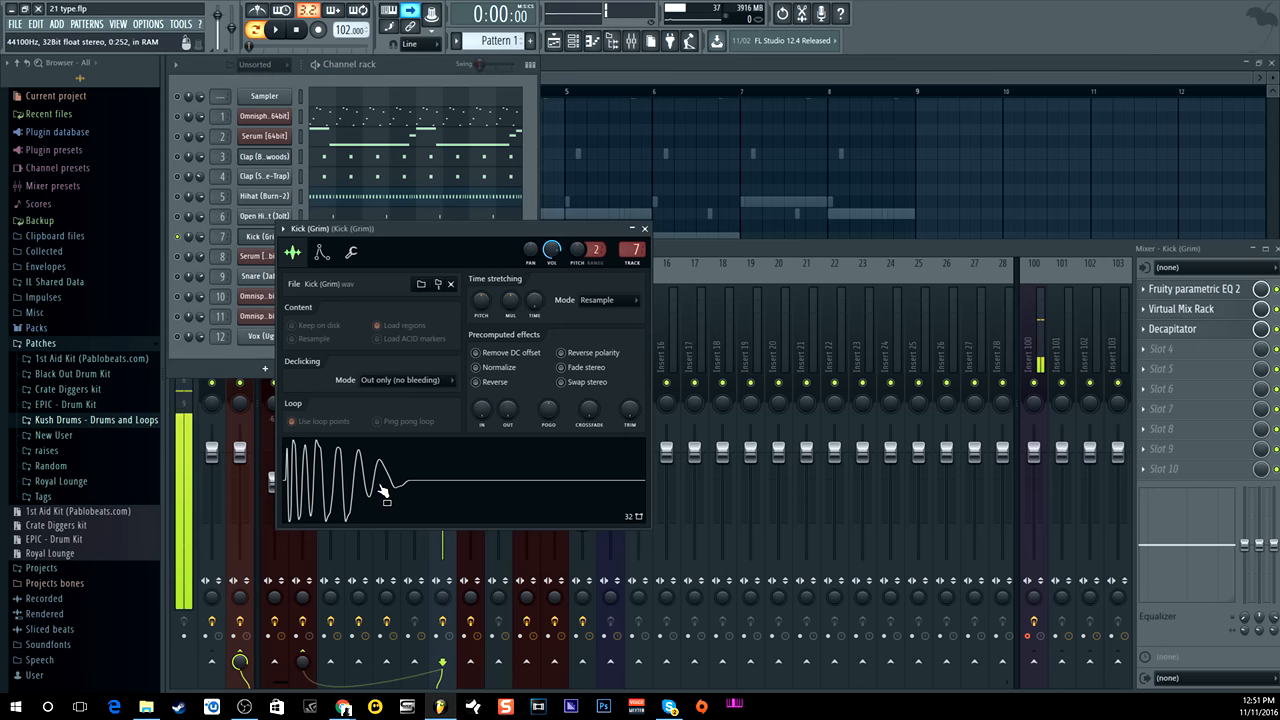
click(645, 230)
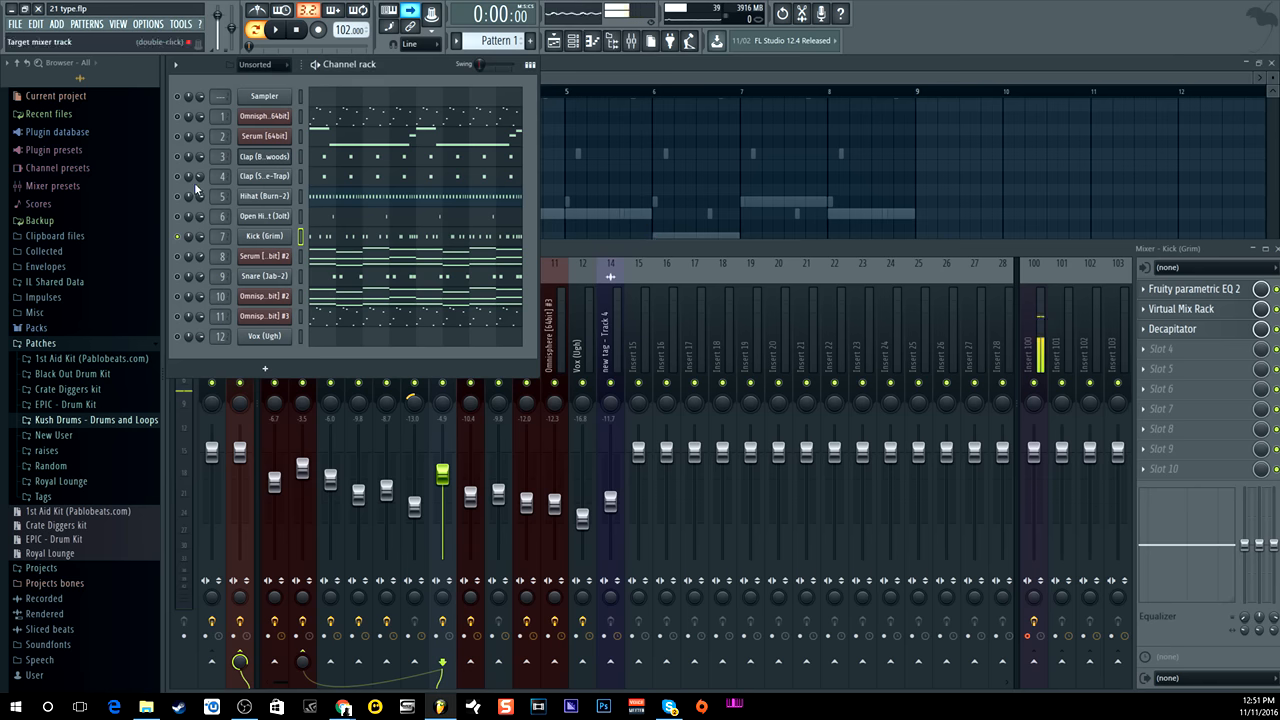
Review the Kick (Grim) track's effect chain one by one: Fruity parametric EQ 2, Virtual Mix Rack and Decapitator.
click(1183, 292)
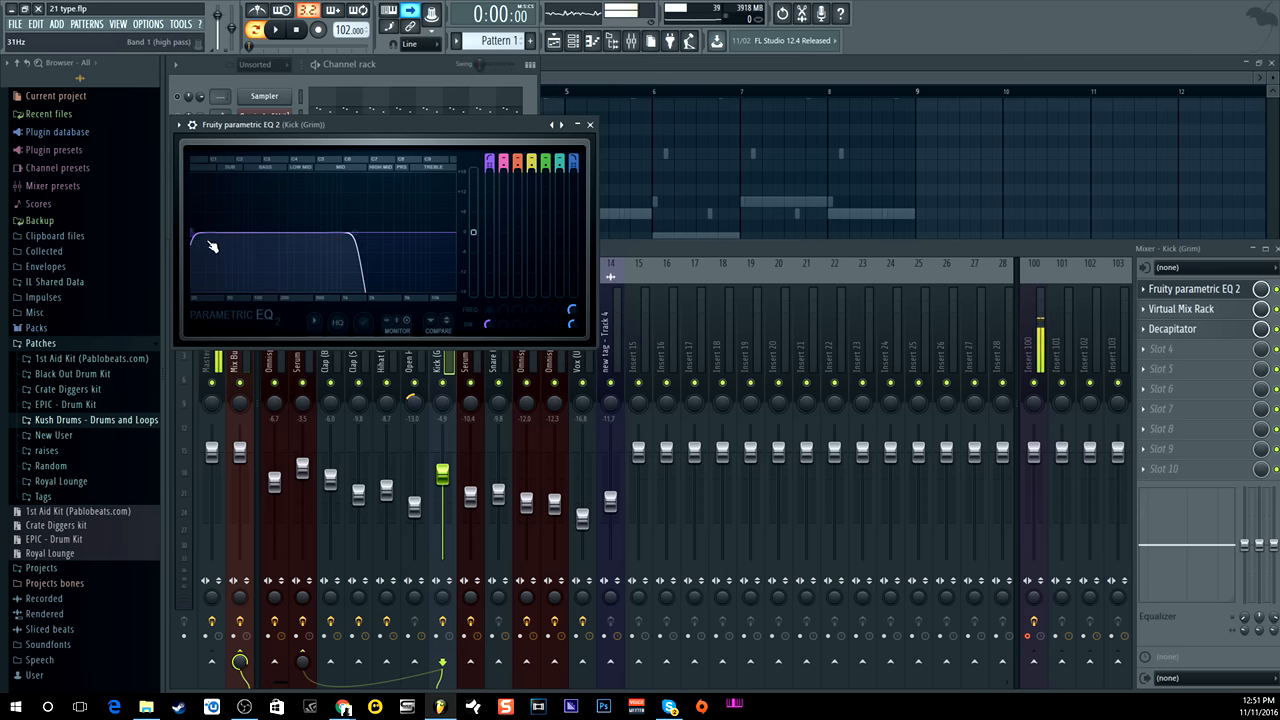
click(590, 126)
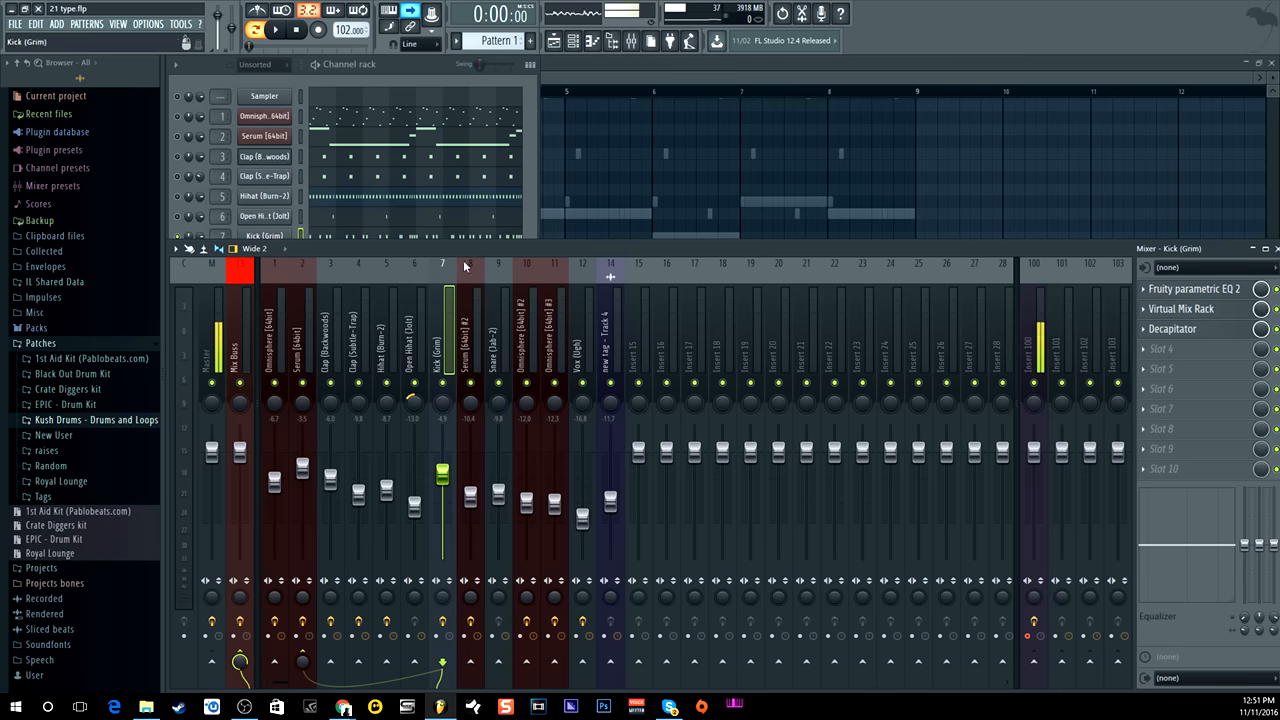
click(1182, 309)
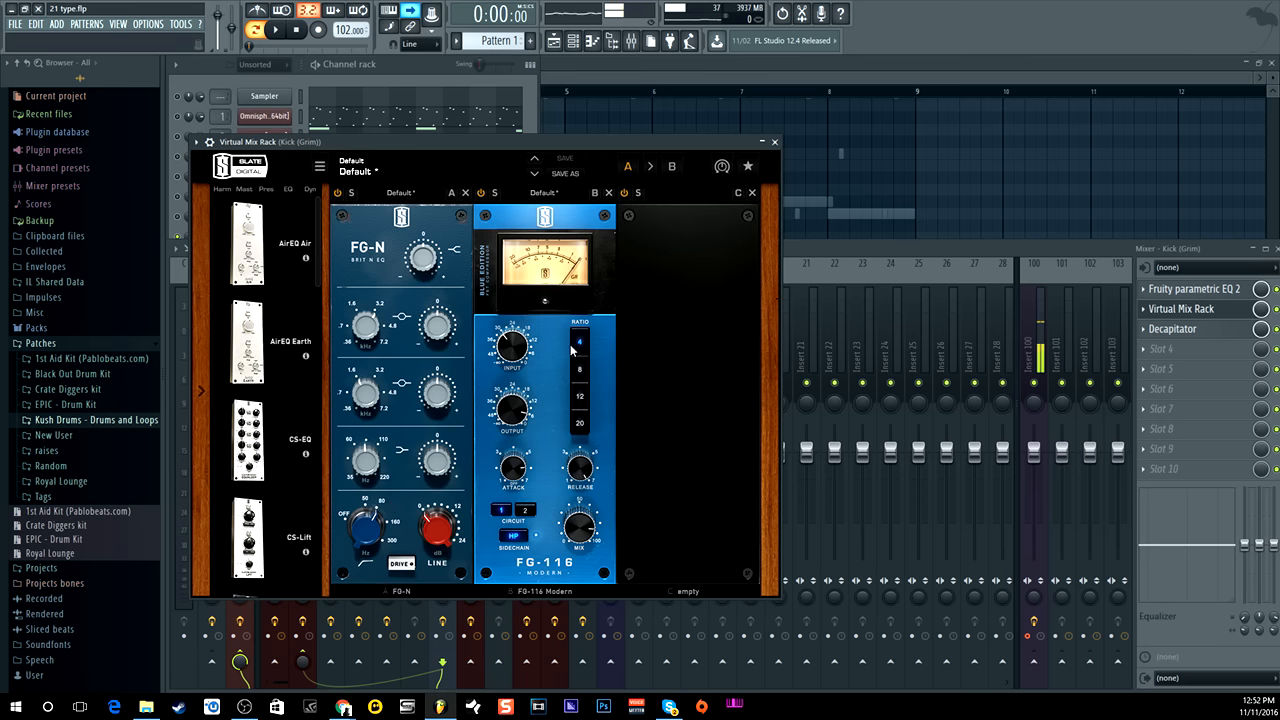
drag(564, 281, 574, 287)
mouse_move(522, 477)
click(774, 142)
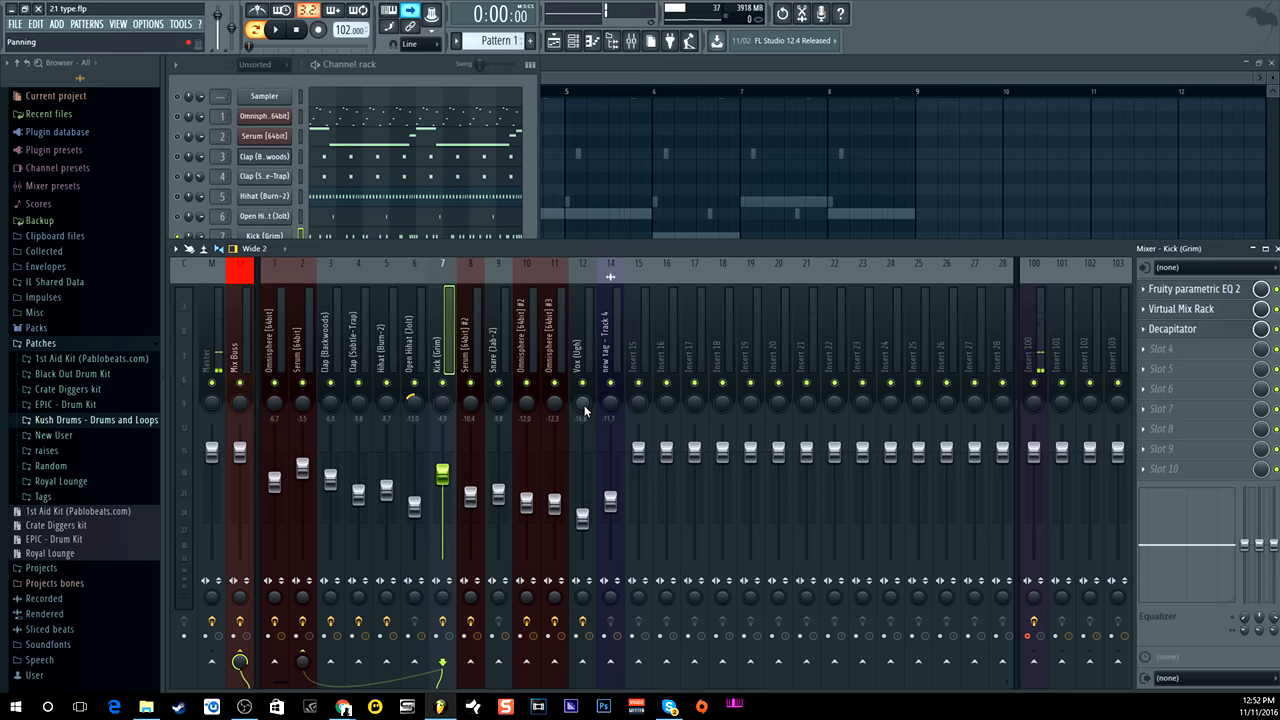
click(1200, 335)
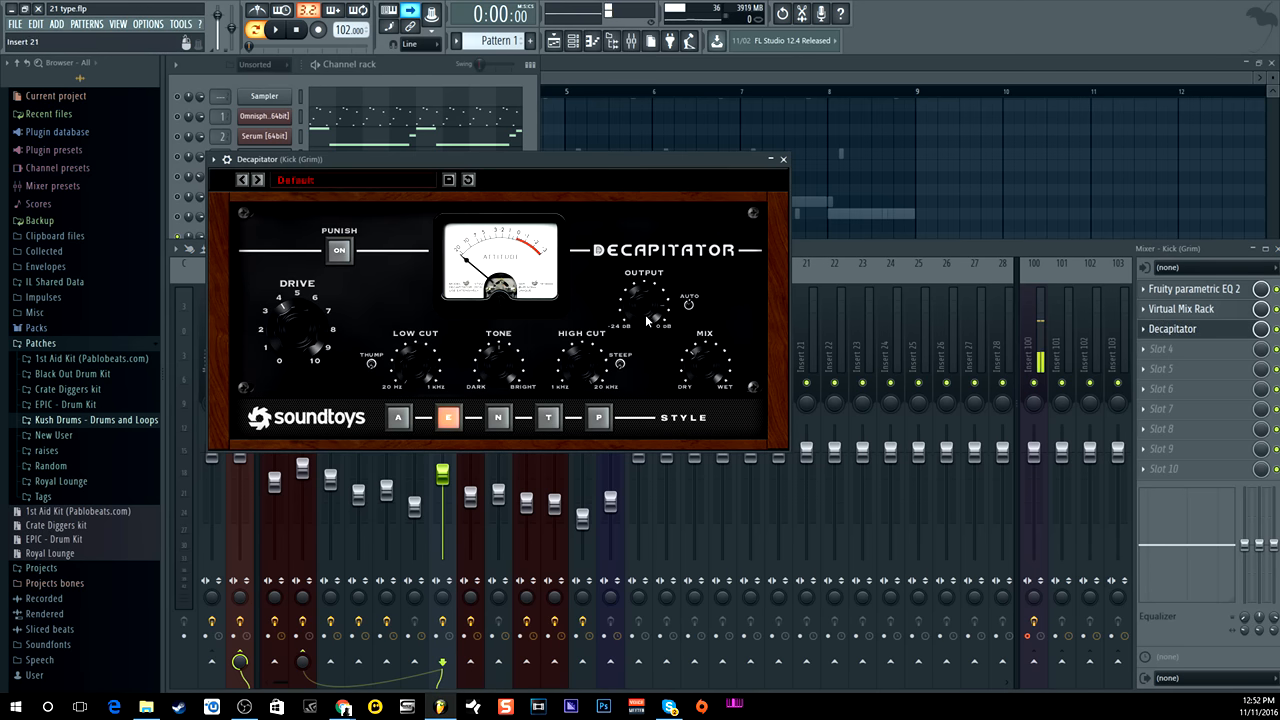
click(783, 160)
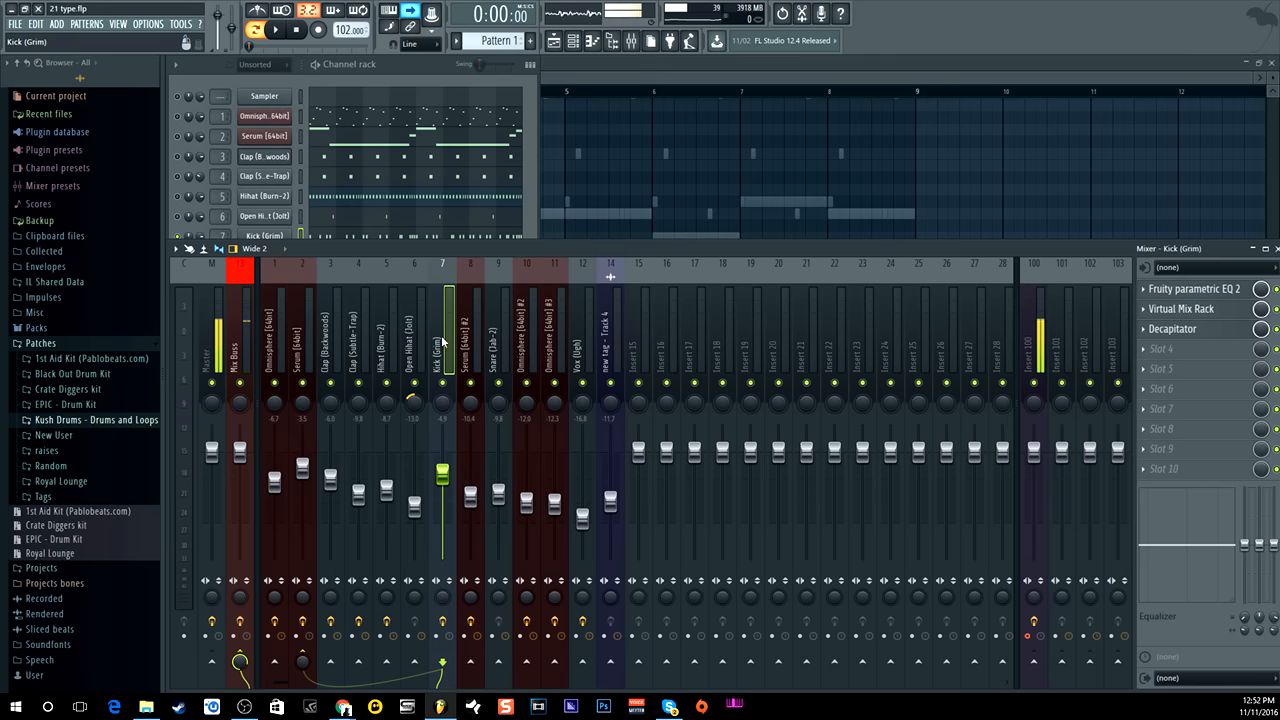
Check the Fruity Limiter on the Serum bass mixer track, then reselect the Kick (Grim) track feeding it.
click(296, 336)
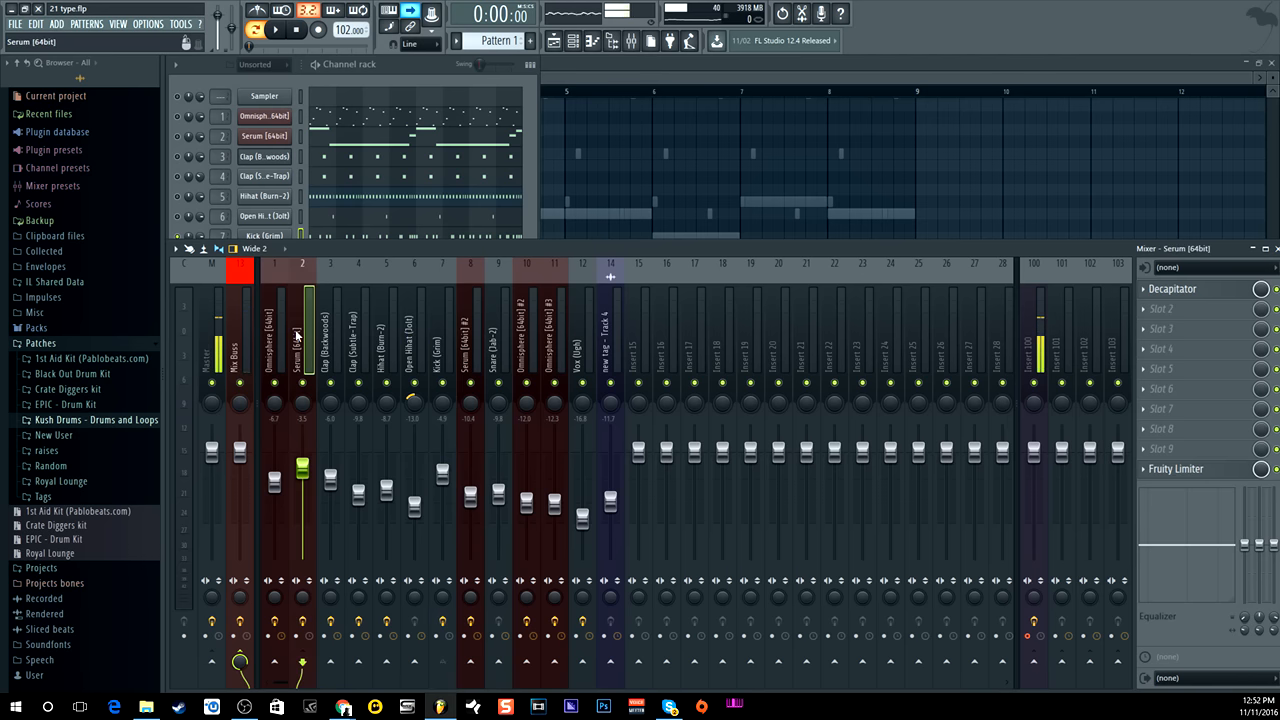
click(1212, 467)
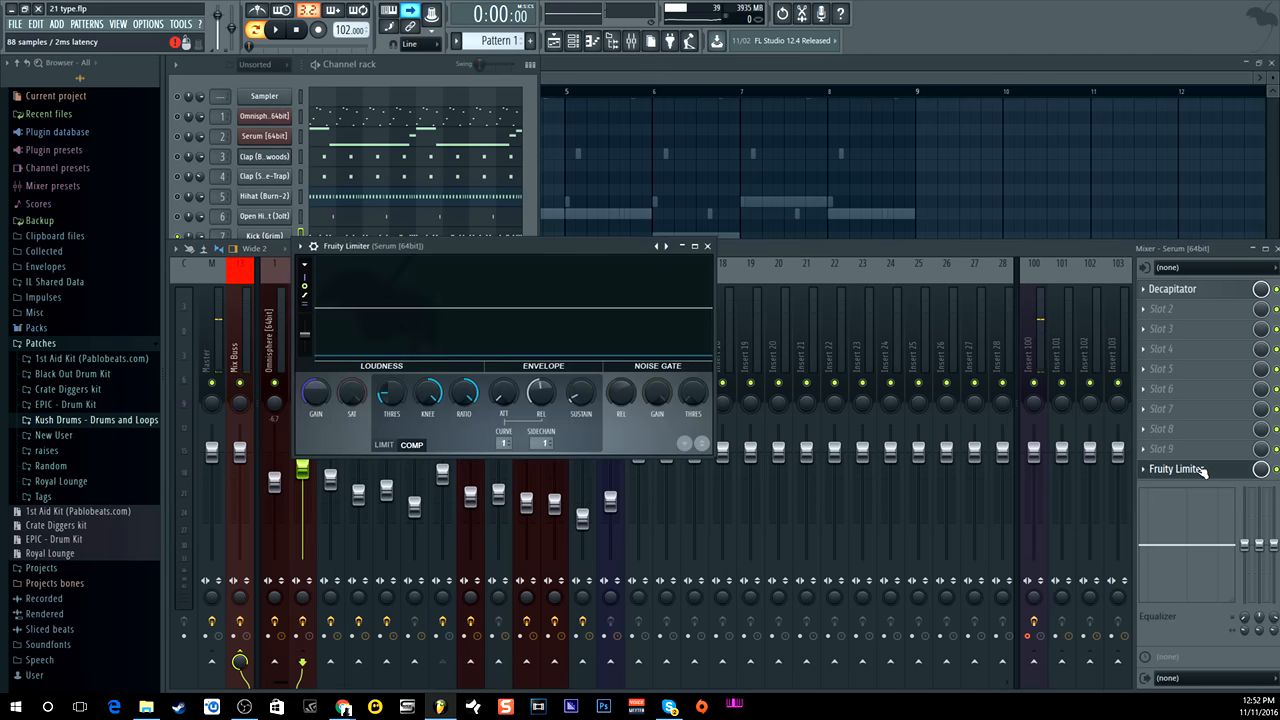
click(707, 246)
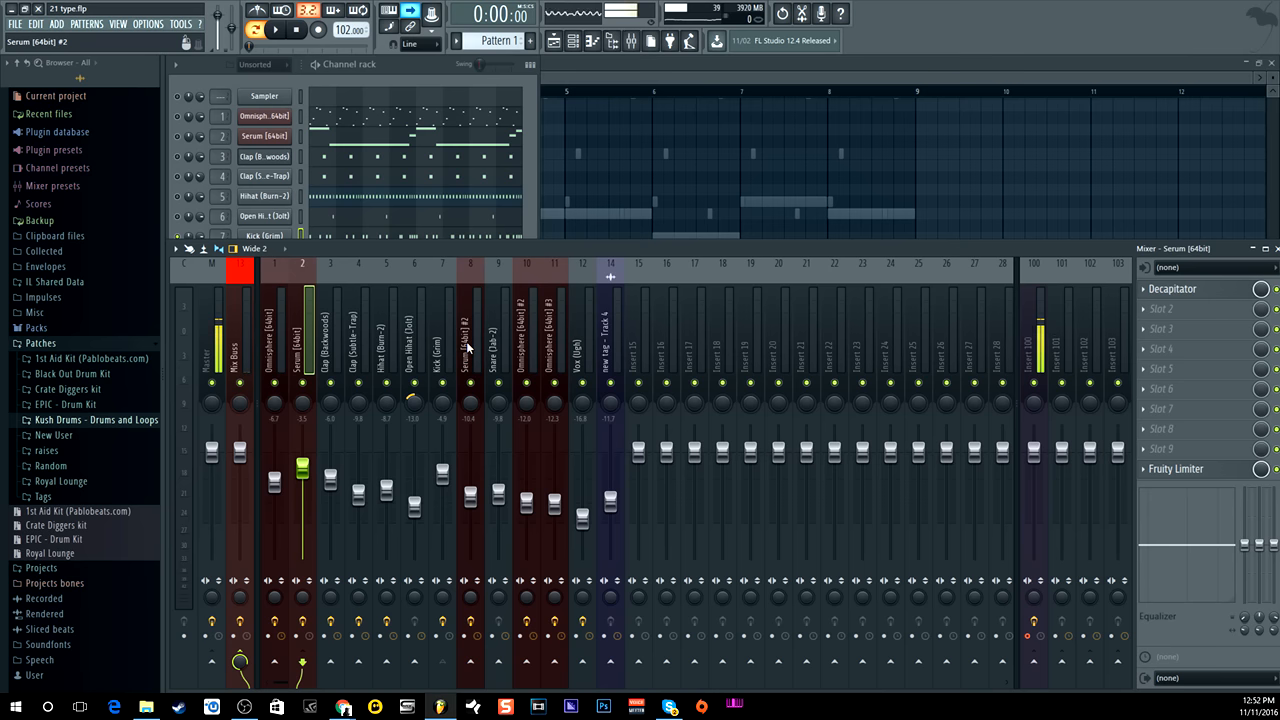
click(441, 346)
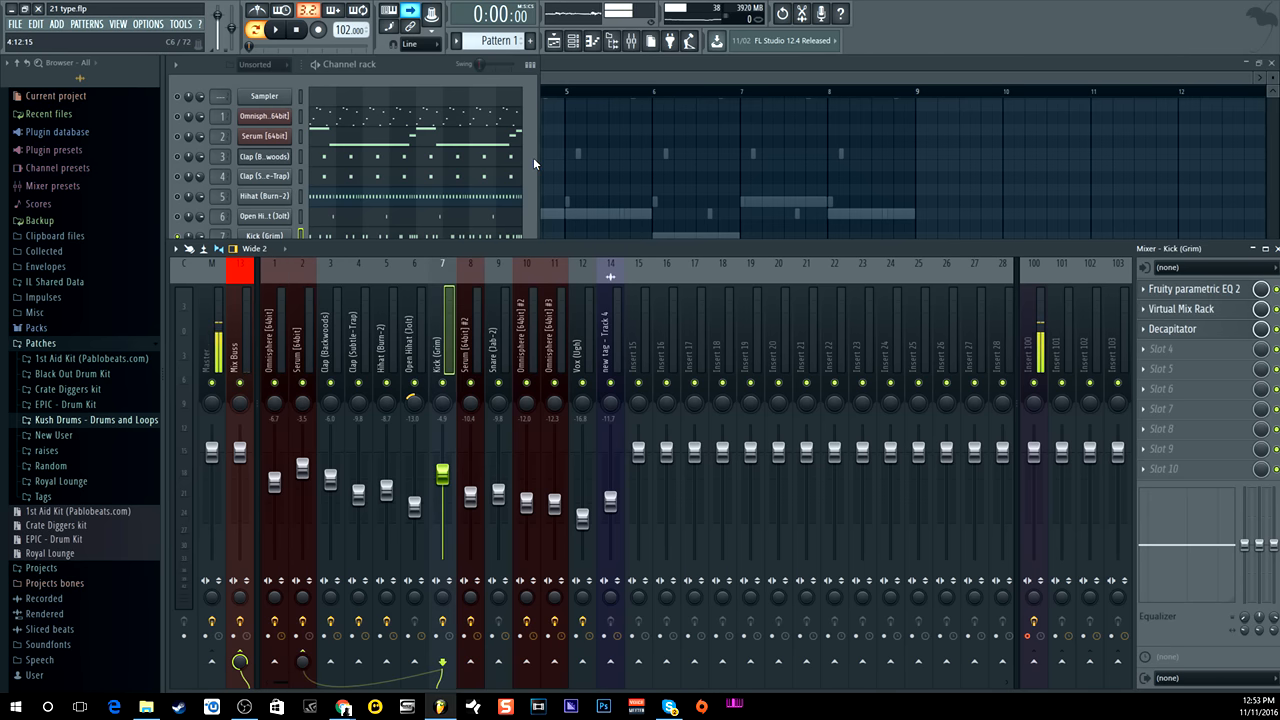
Play the pattern with only the Serum bass and Kick (Grim) channels soloed to hear the sidechain, then stop.
click(533, 157)
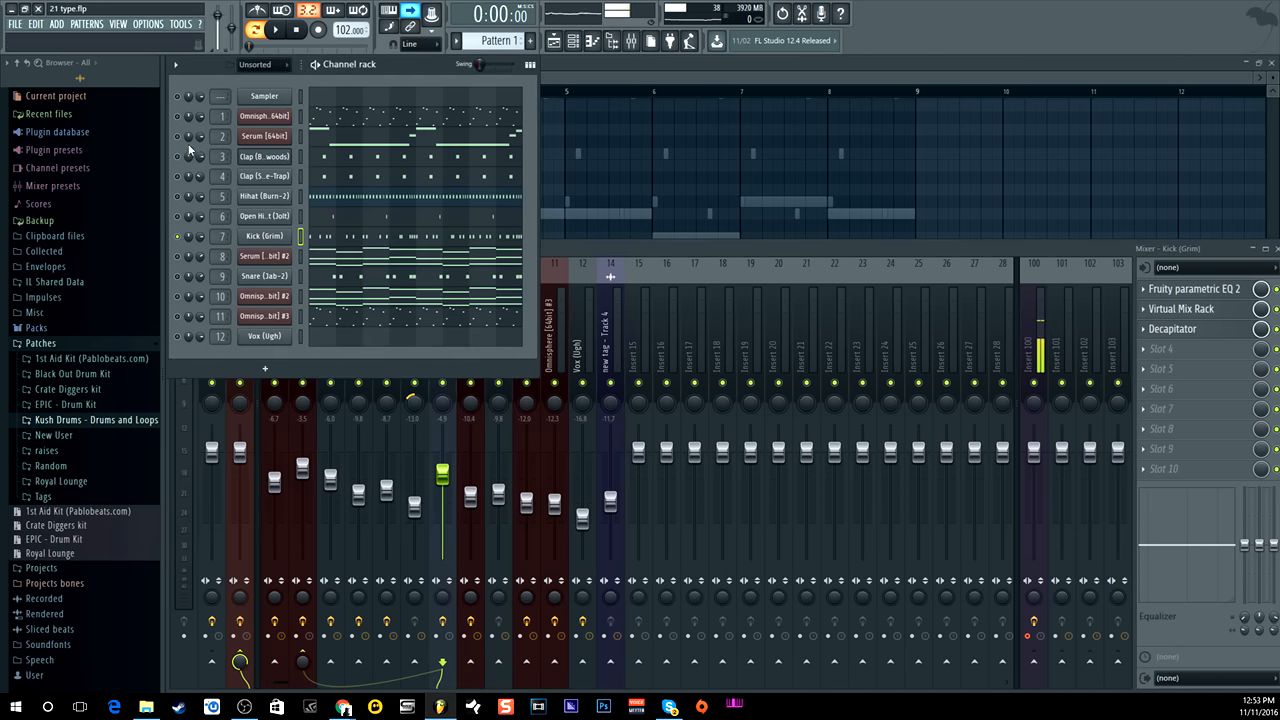
click(278, 33)
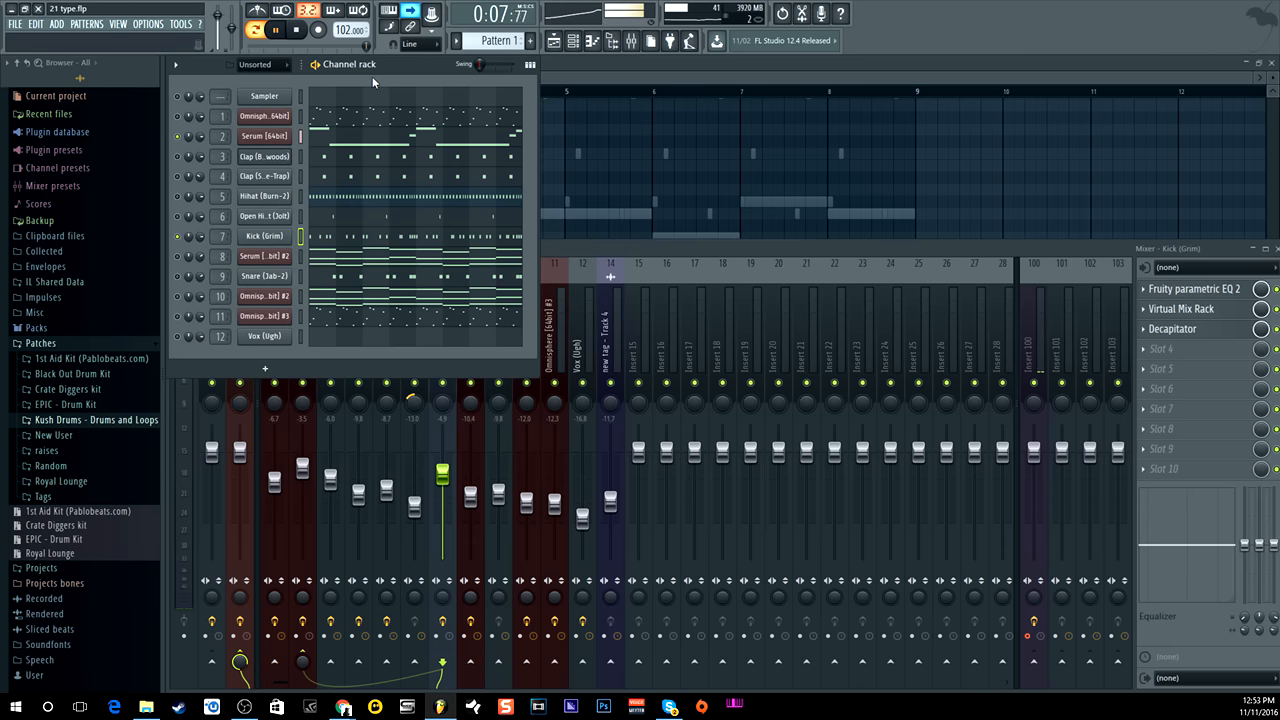
click(298, 32)
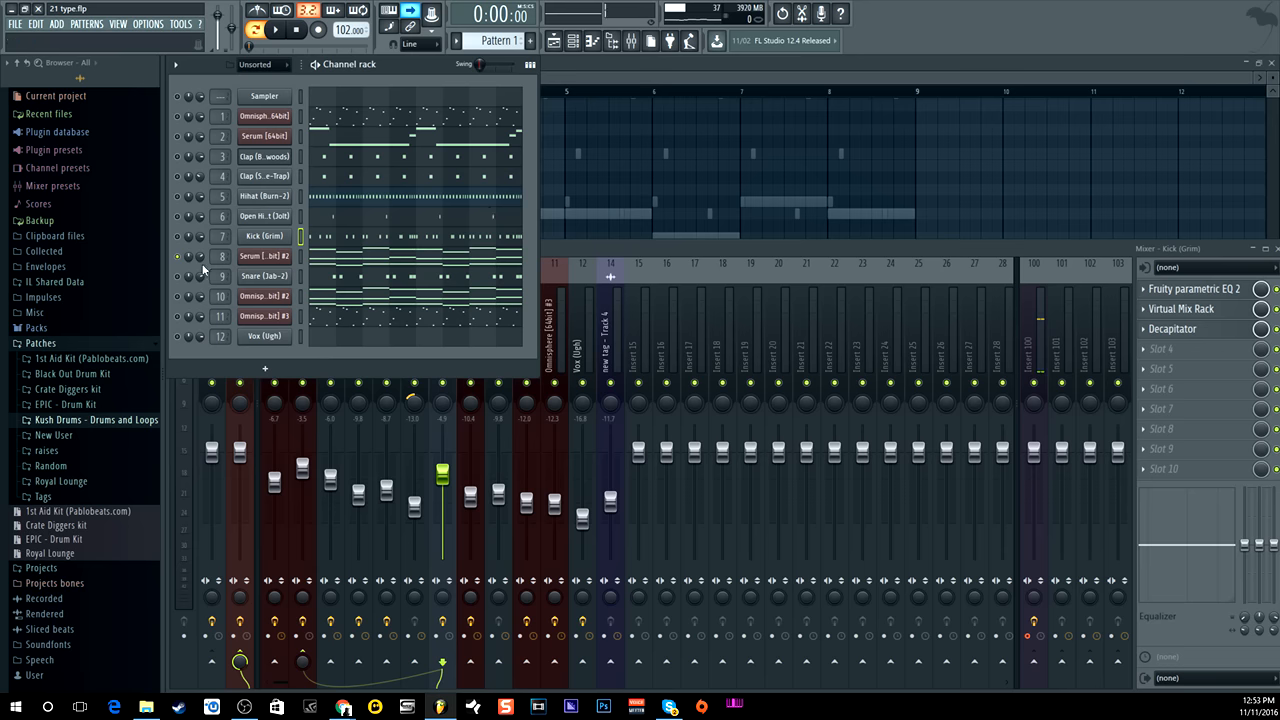
Open the Serum #2 channel's synth interface to view its LEAD - EERIE preset, then close it.
click(278, 257)
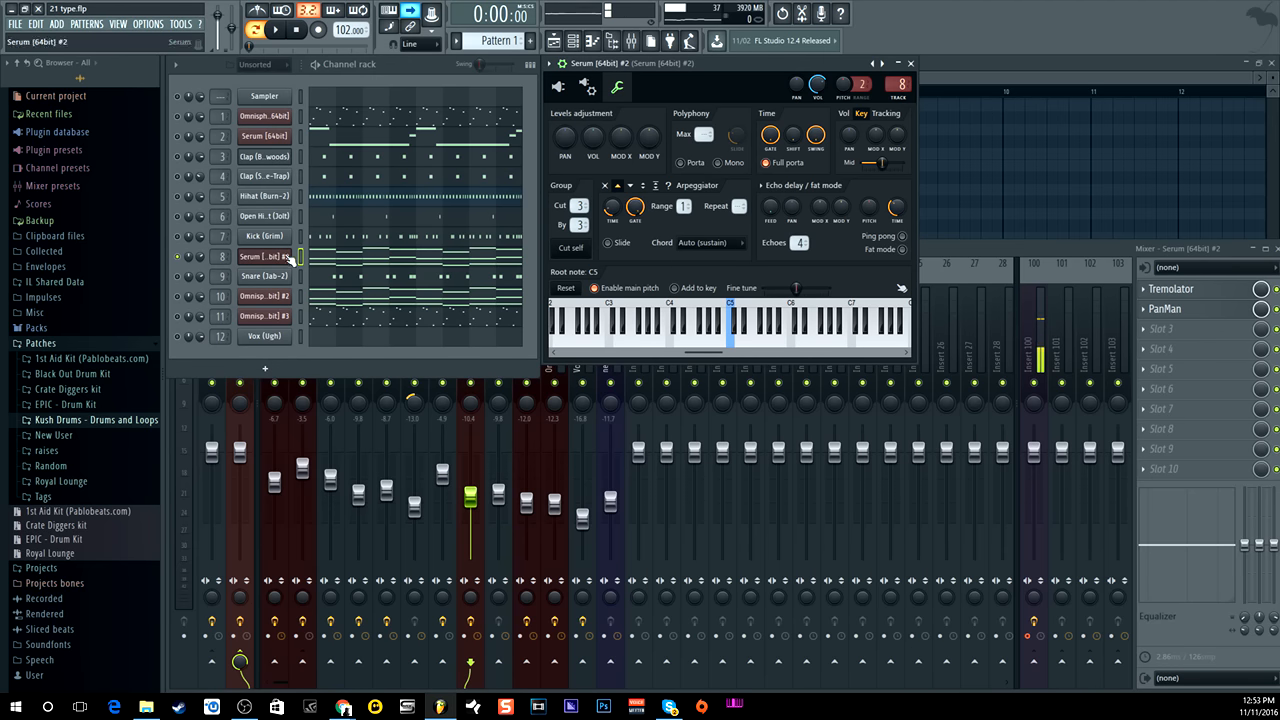
click(558, 90)
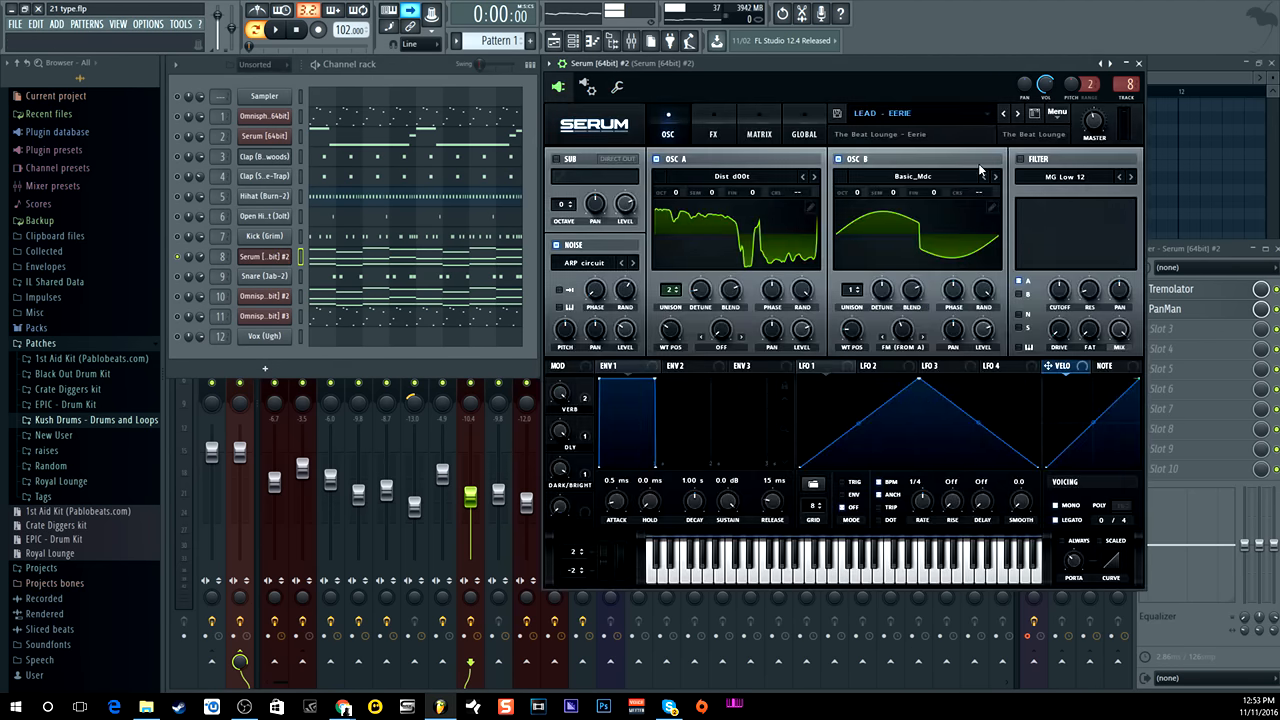
click(1140, 64)
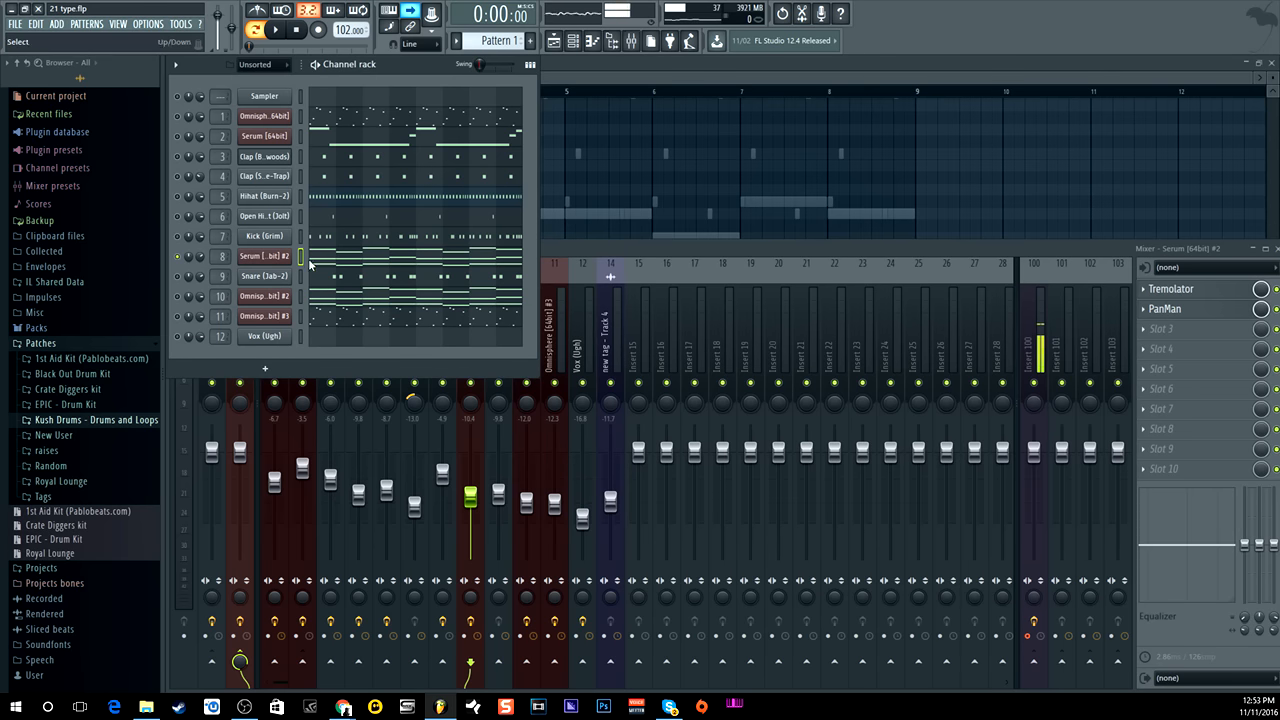
Examine the Tremolator and PanMan effects on the Serum #2 mixer track.
click(1170, 289)
drag(514, 163, 524, 310)
click(1165, 309)
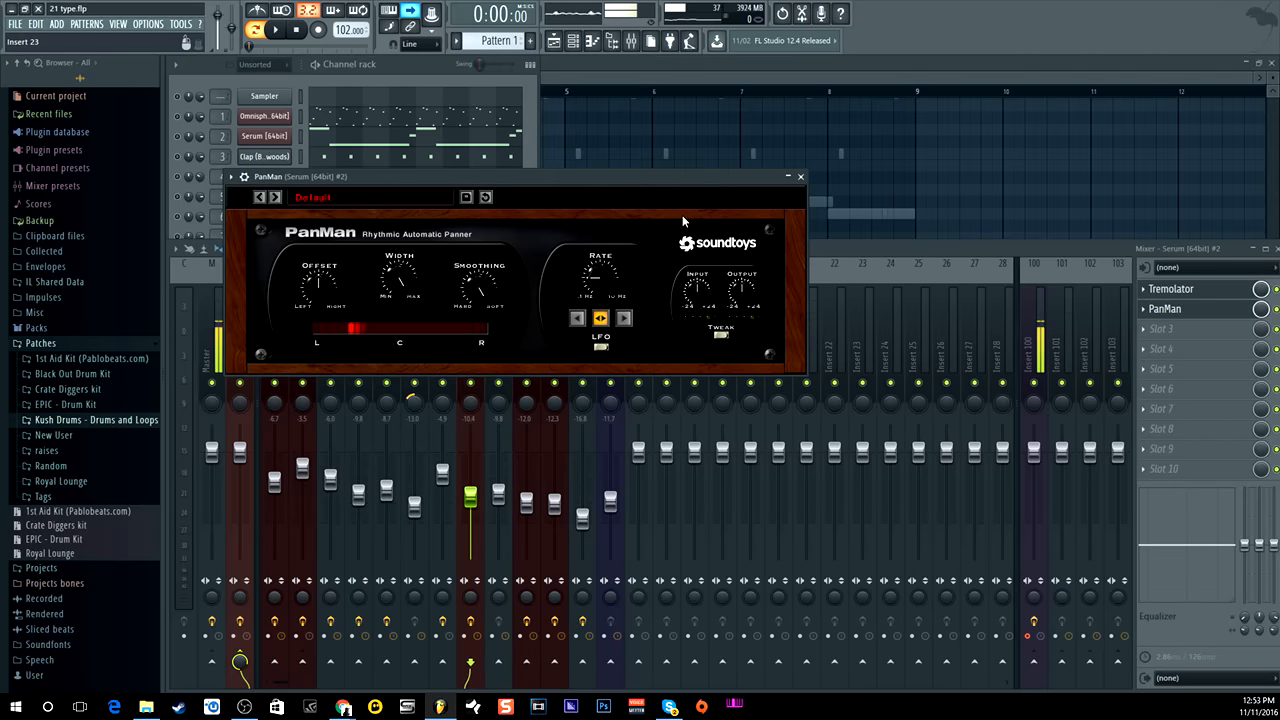
drag(672, 180, 685, 324)
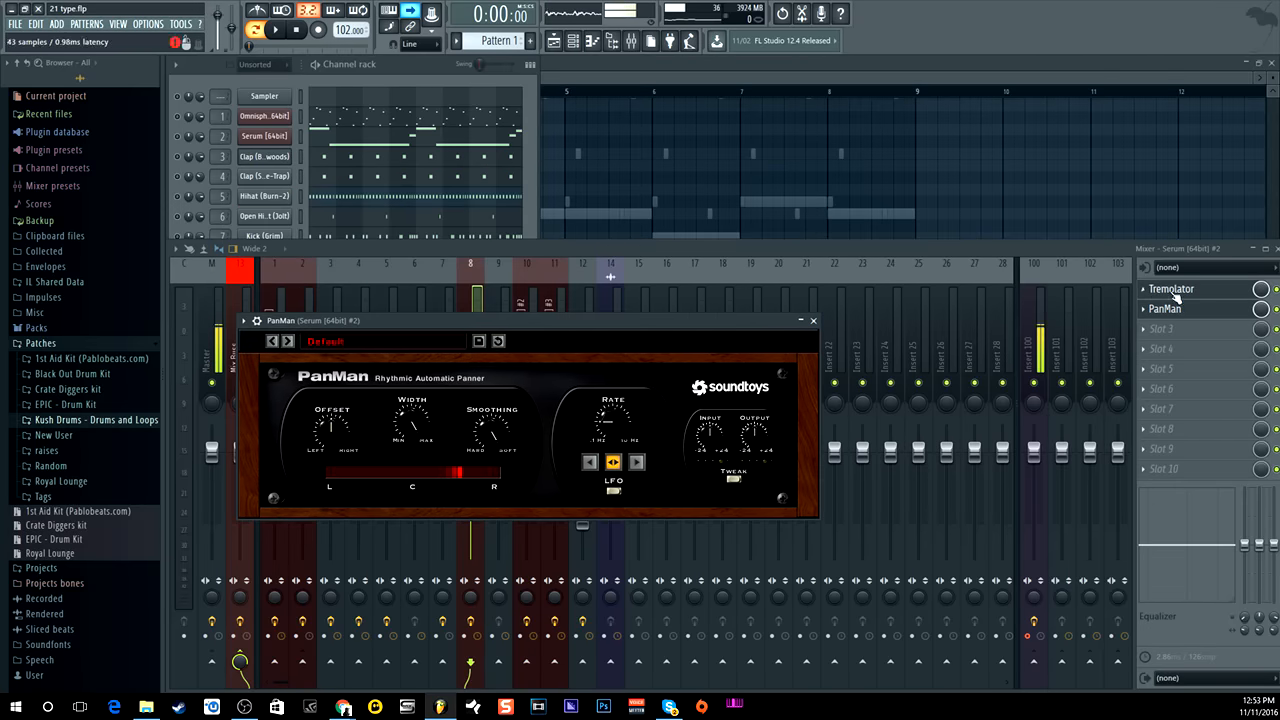
click(1170, 289)
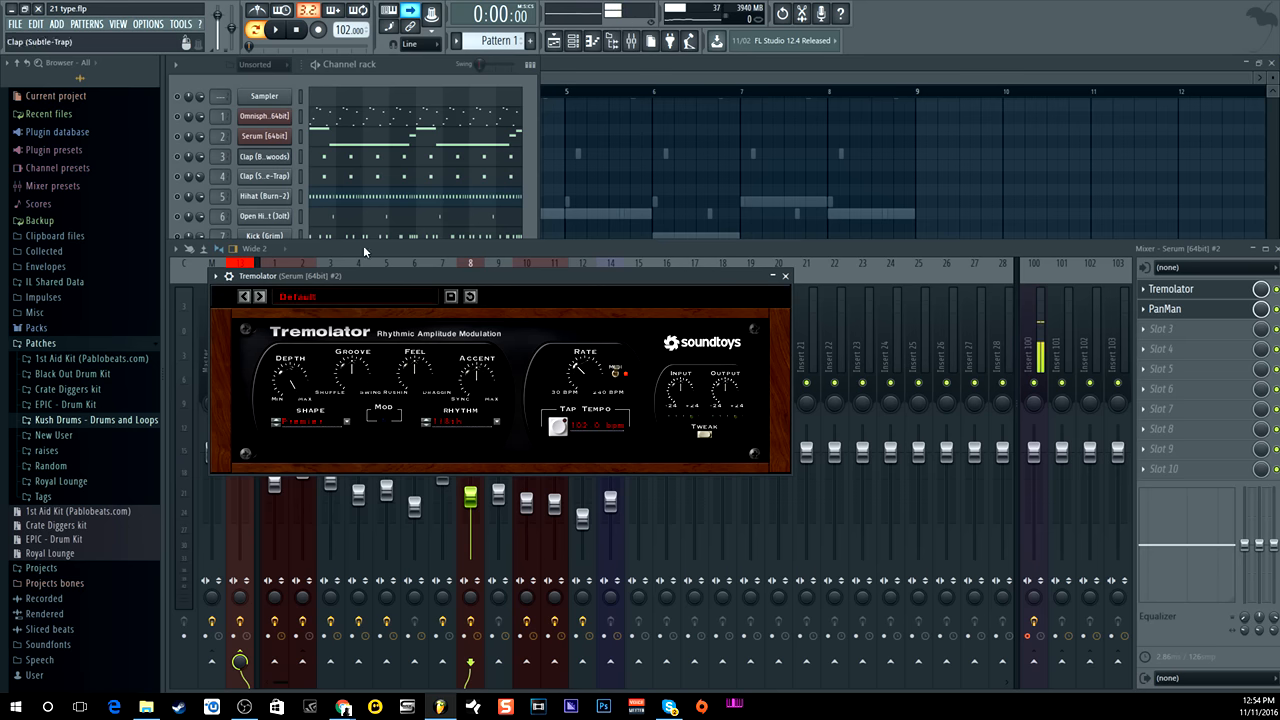
click(1165, 309)
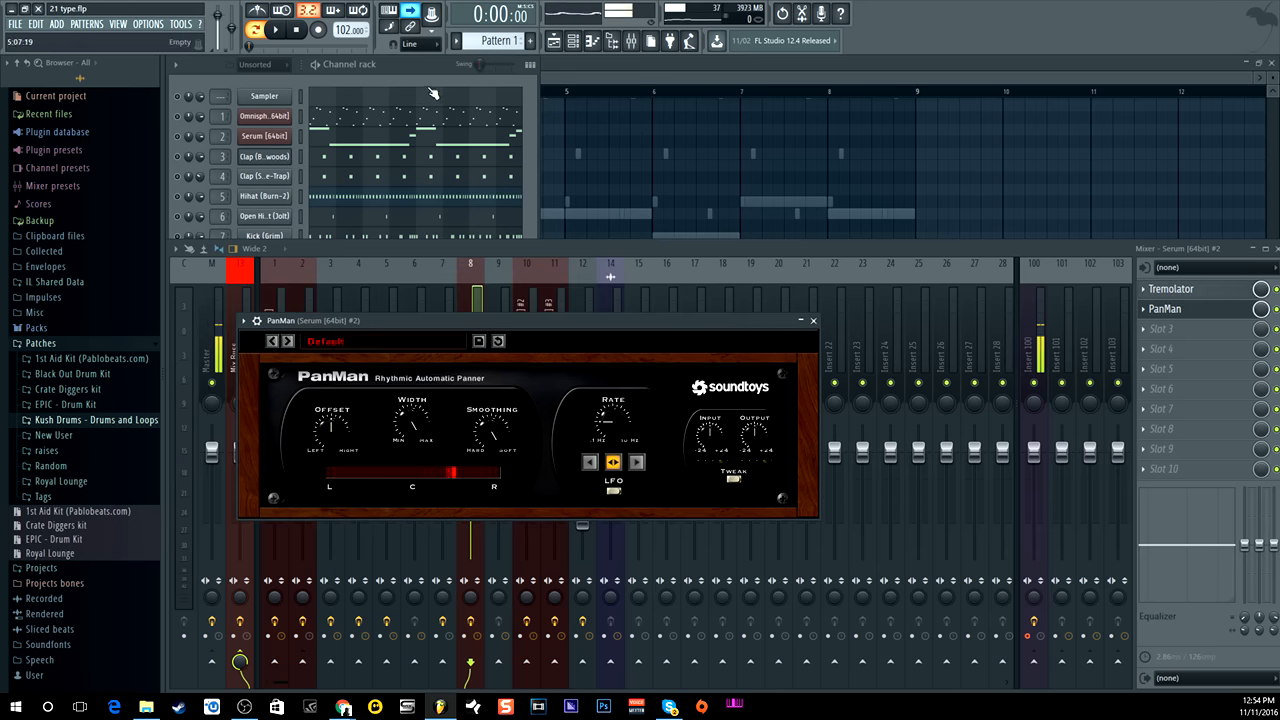
Play the soloed Serum #2 channel to hear its tremolo and auto-panning, then stop playback.
click(535, 130)
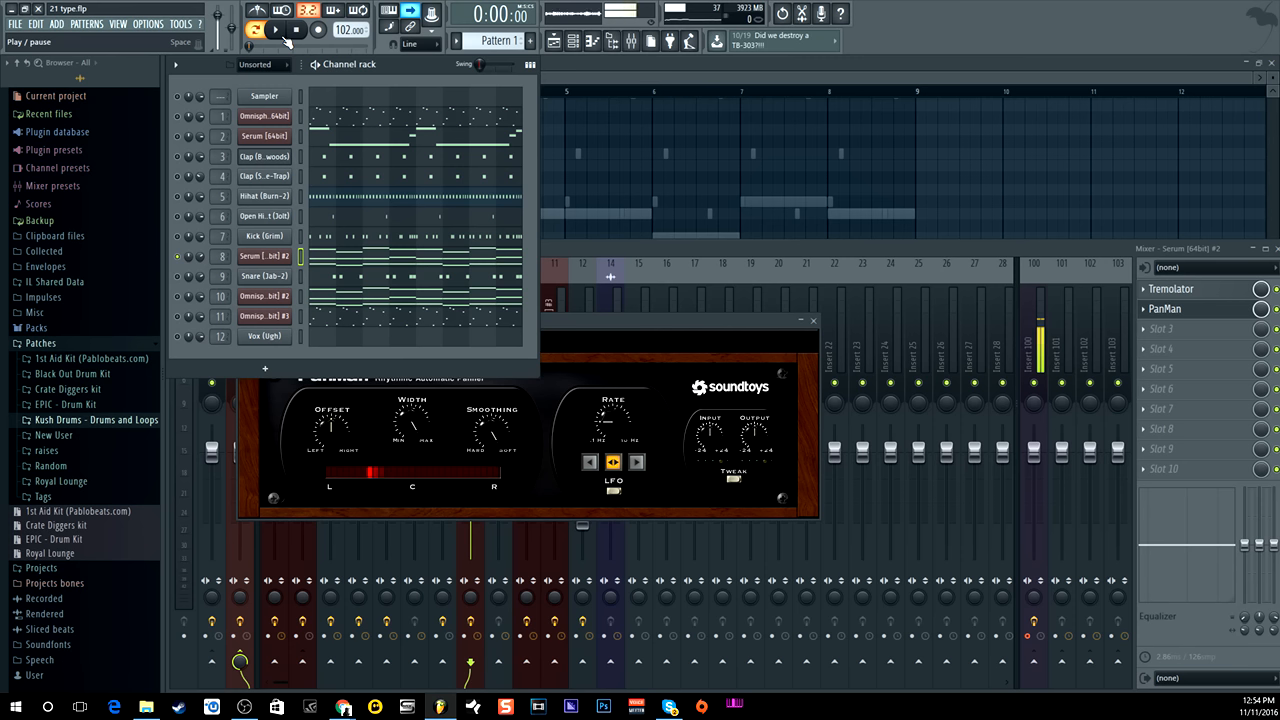
click(287, 37)
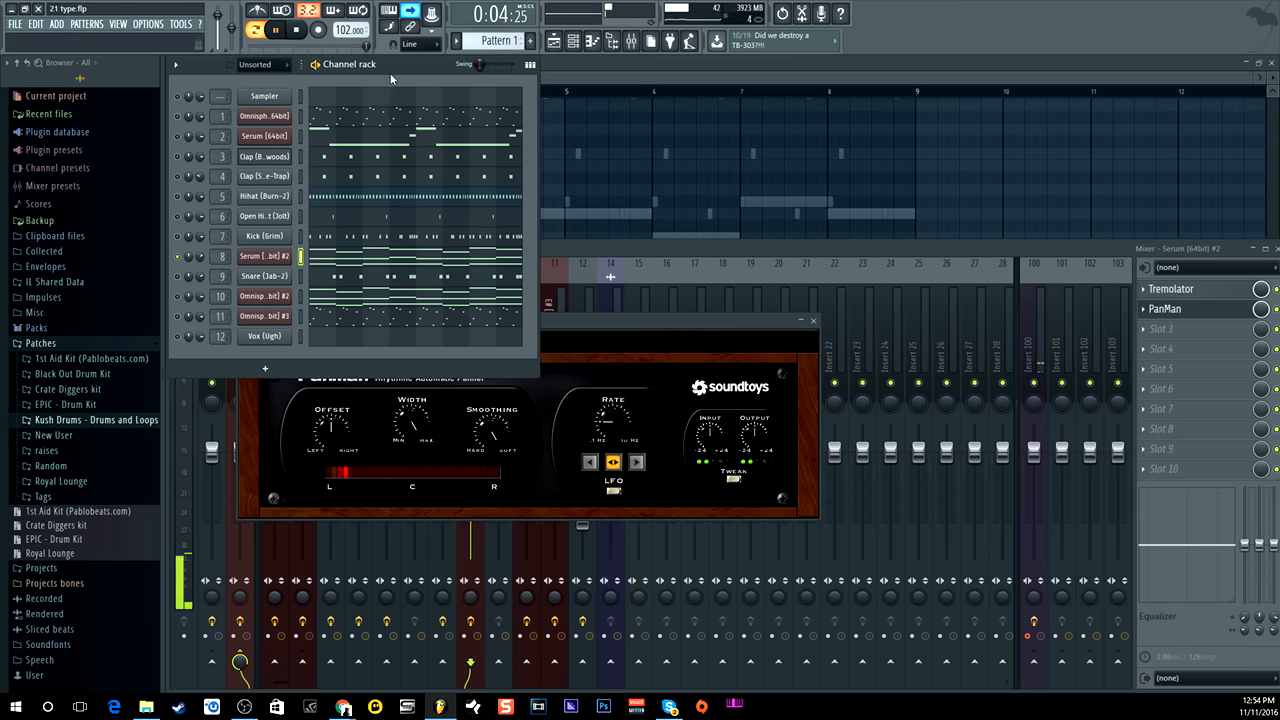
key(space)
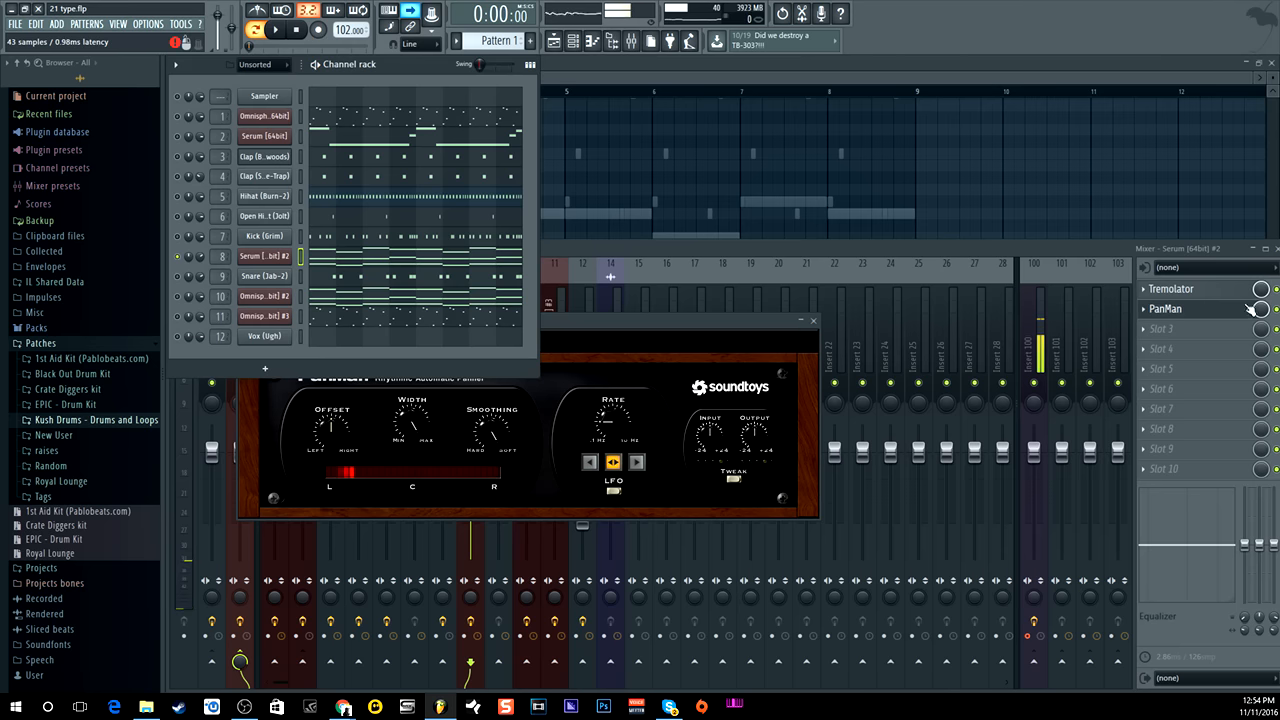
Revisit the Serum #2 track's Tremolator settings, then switch back to PanMan.
click(1170, 289)
mouse_move(498, 281)
mouse_down()
mouse_move(498, 295)
mouse_move(474, 278)
mouse_up()
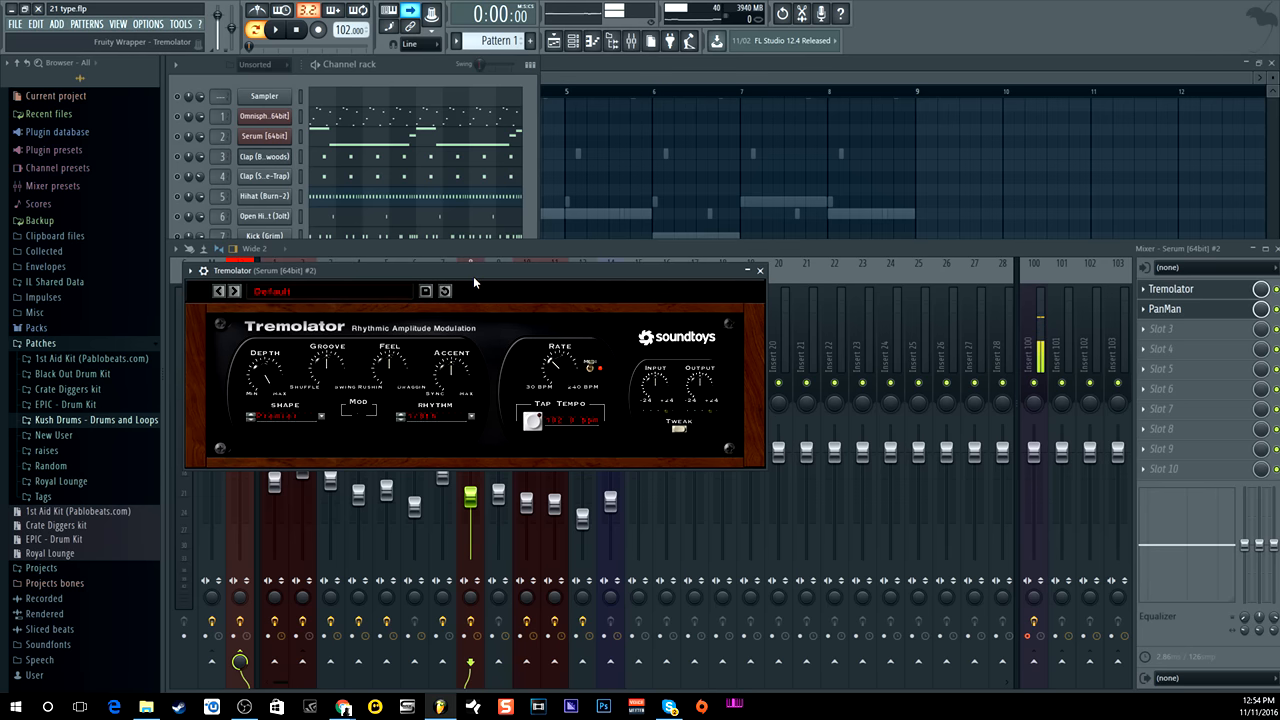
click(1183, 310)
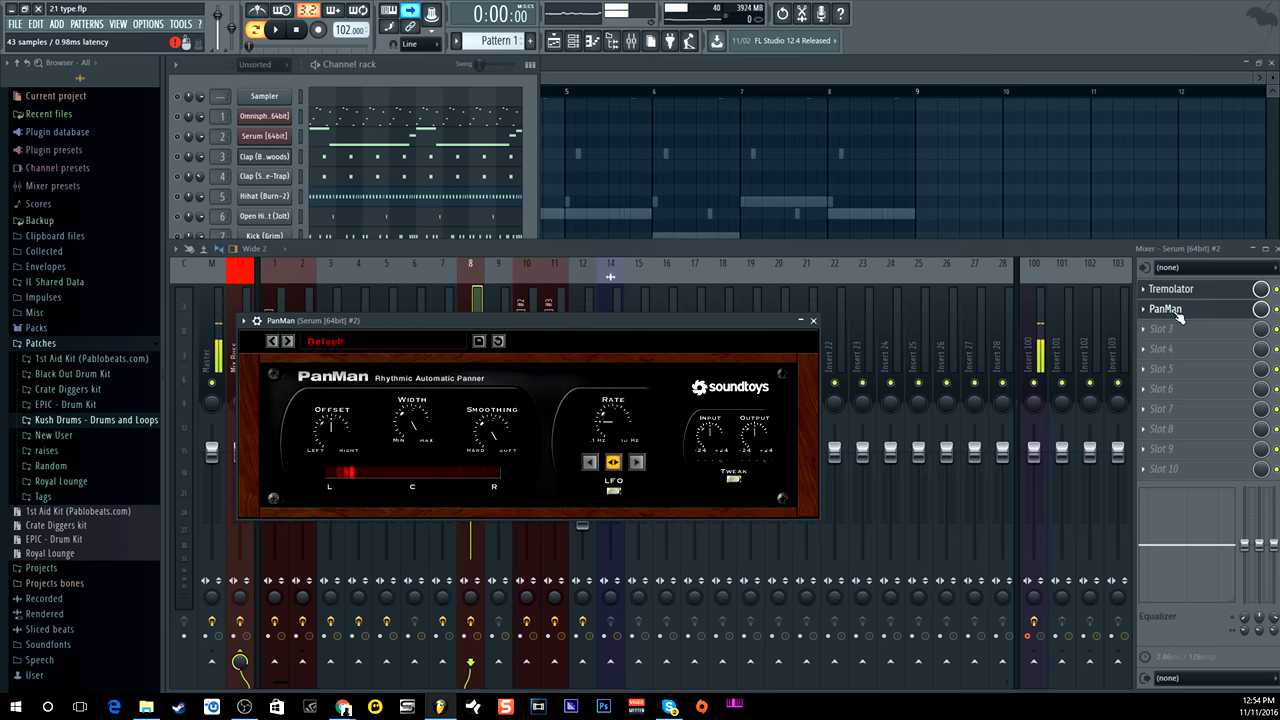
Add Gross Beat to the third effect slot of the Serum #2 mixer track.
click(1270, 310)
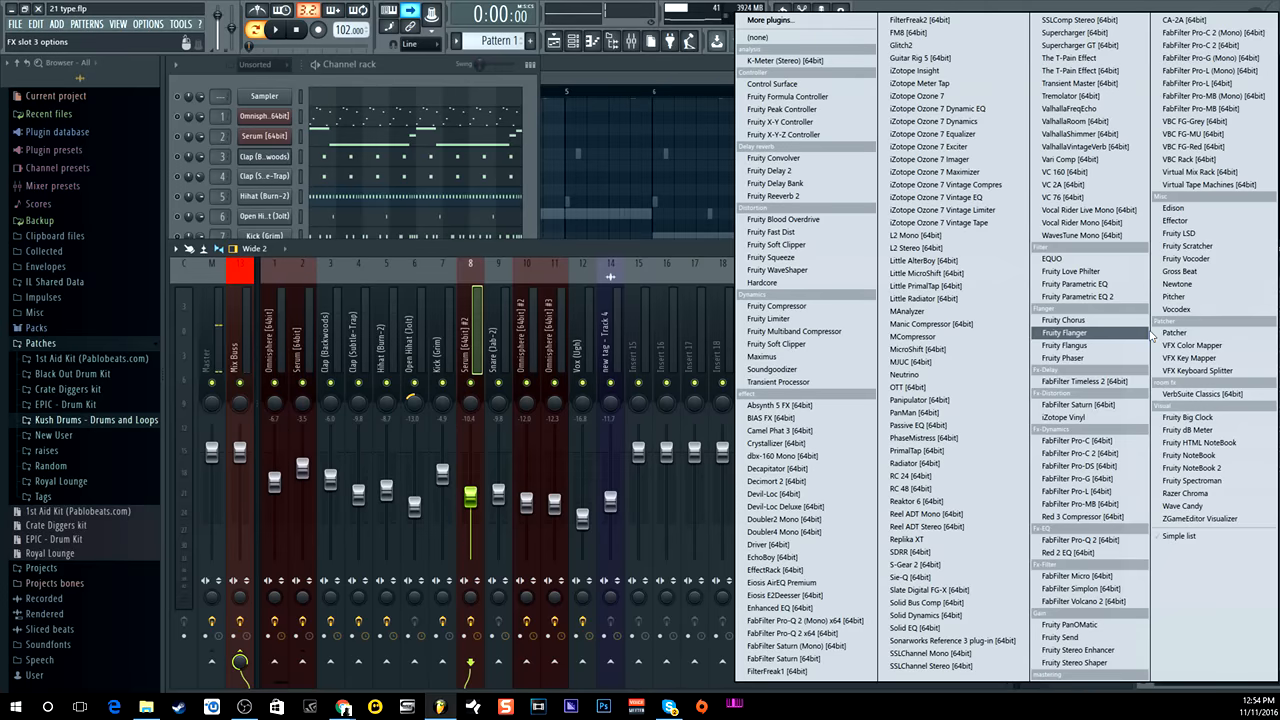
click(1162, 332)
click(1182, 271)
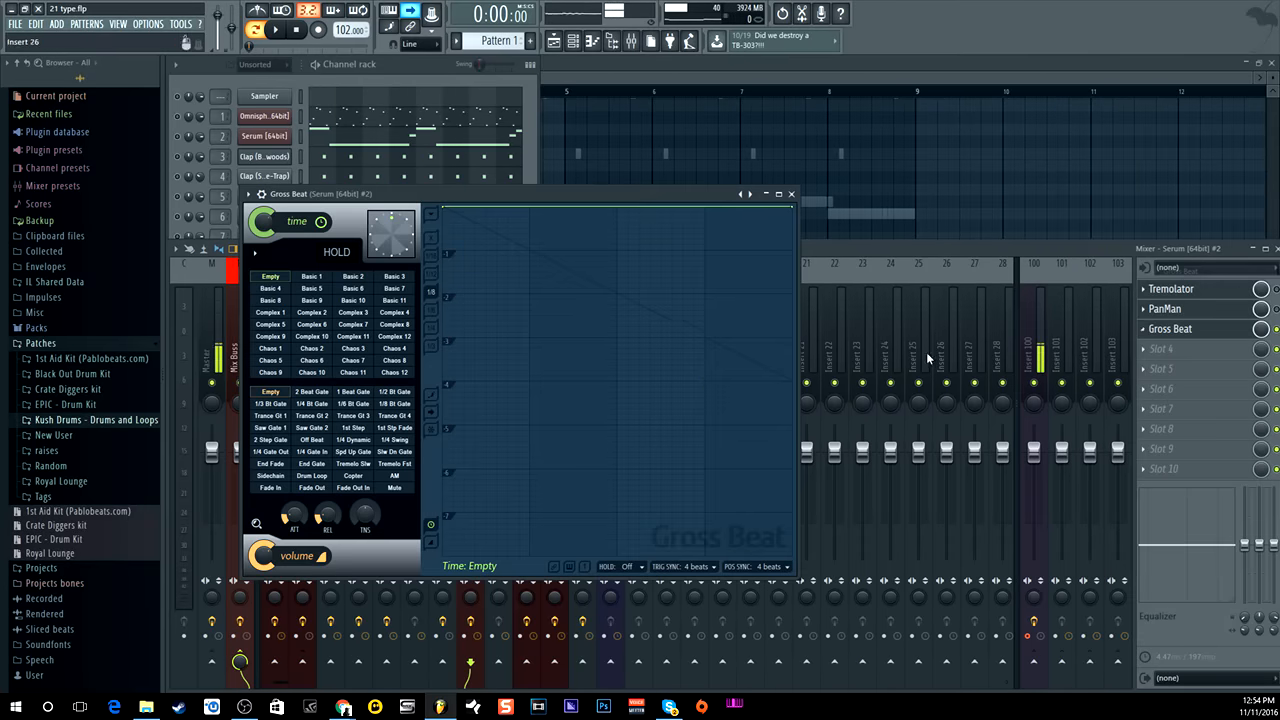
Audition Gross Beat's 1/4 Bt Gate volume preset on Serum #2, then switch to the 1/8 Bt Gate preset.
click(312, 404)
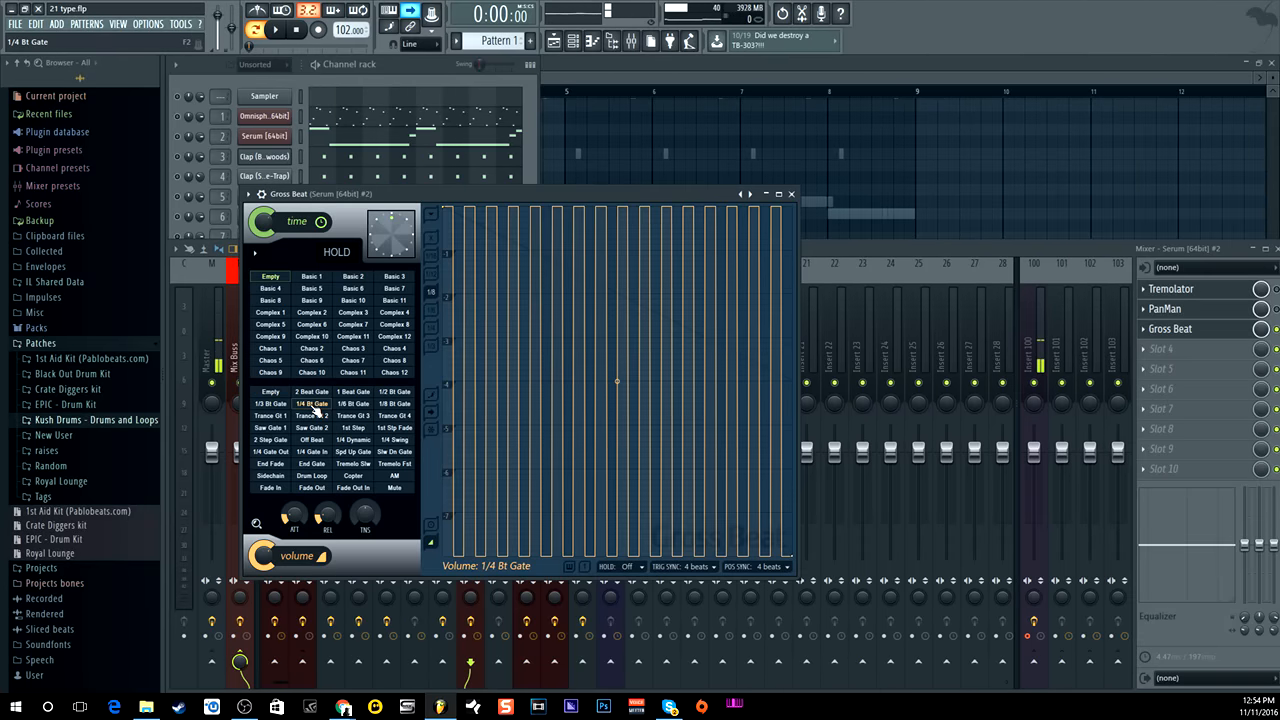
click(278, 31)
click(295, 31)
click(398, 405)
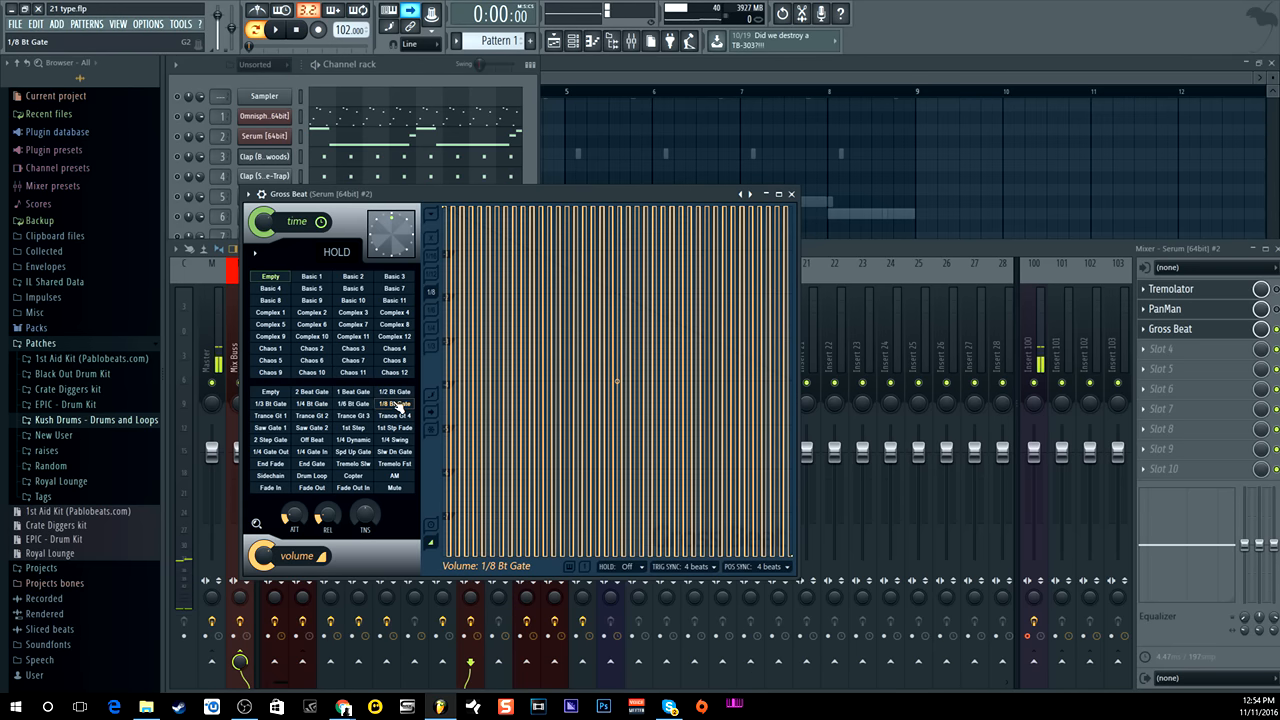
Audition Gross Beat's 1/3 Bt Gate and 1/2 Bt Gate volume presets on Serum #2, then stop playback.
click(285, 404)
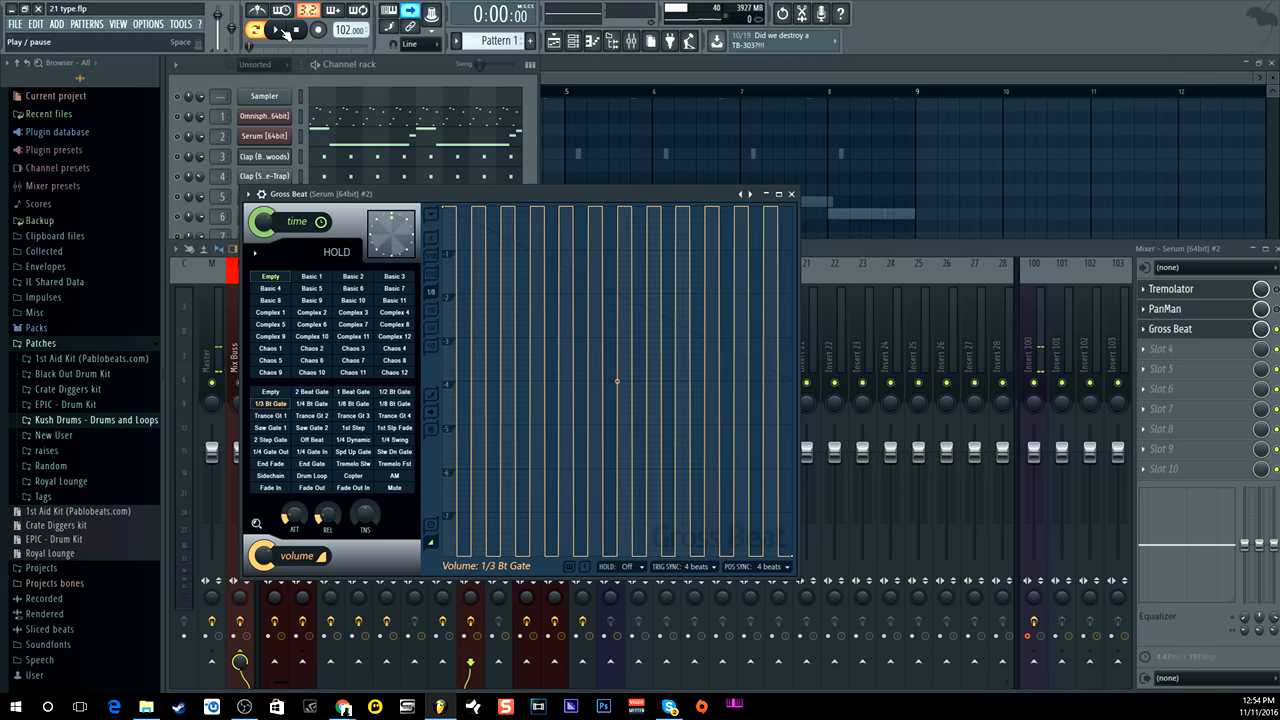
click(283, 31)
click(385, 391)
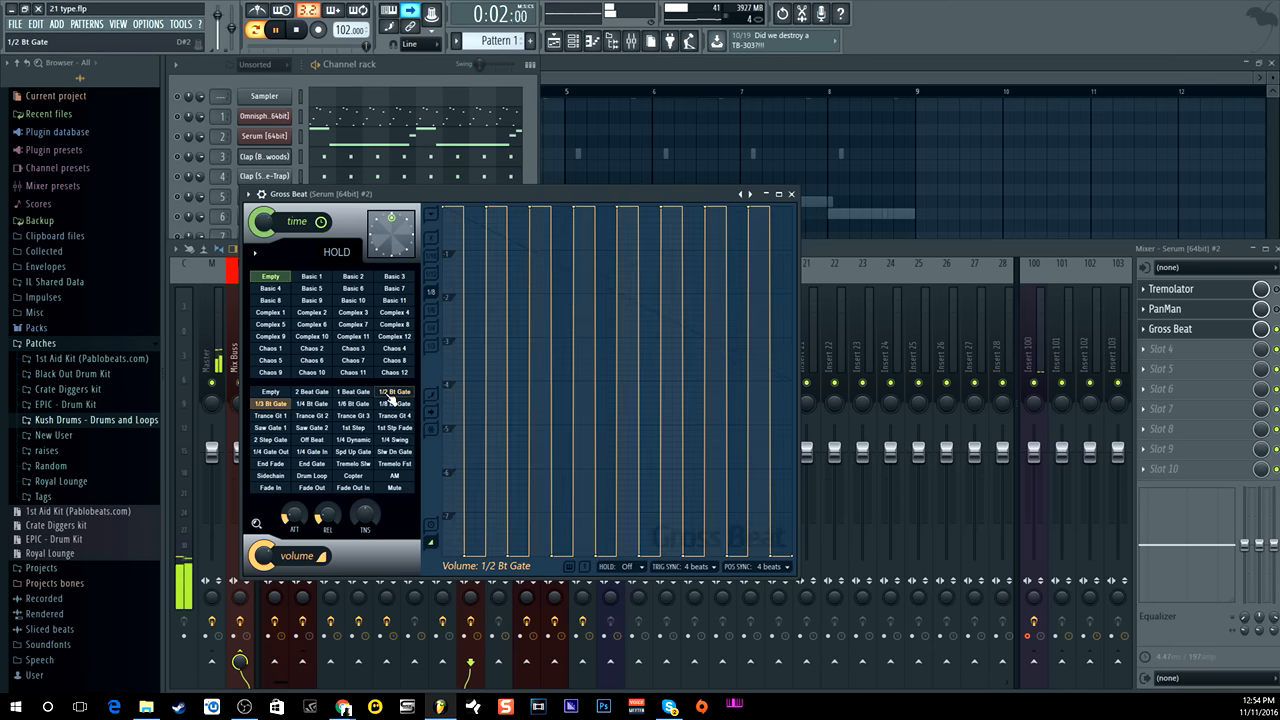
key(space)
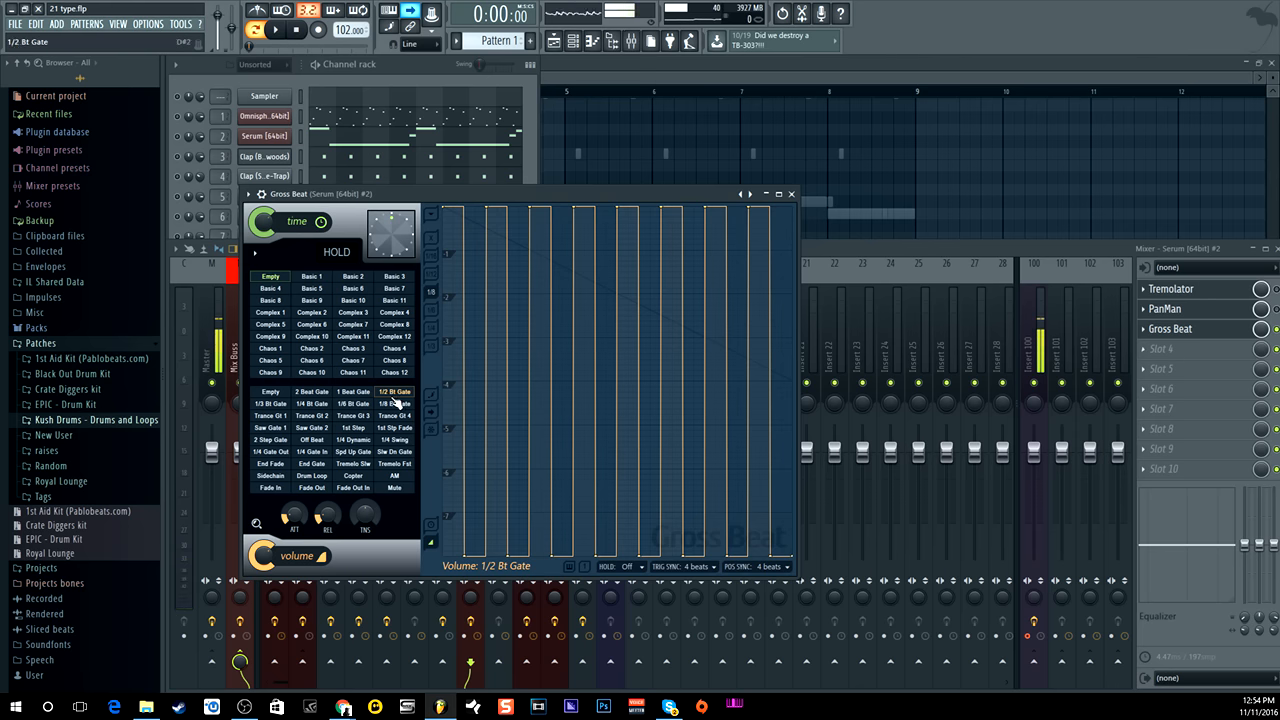
click(276, 30)
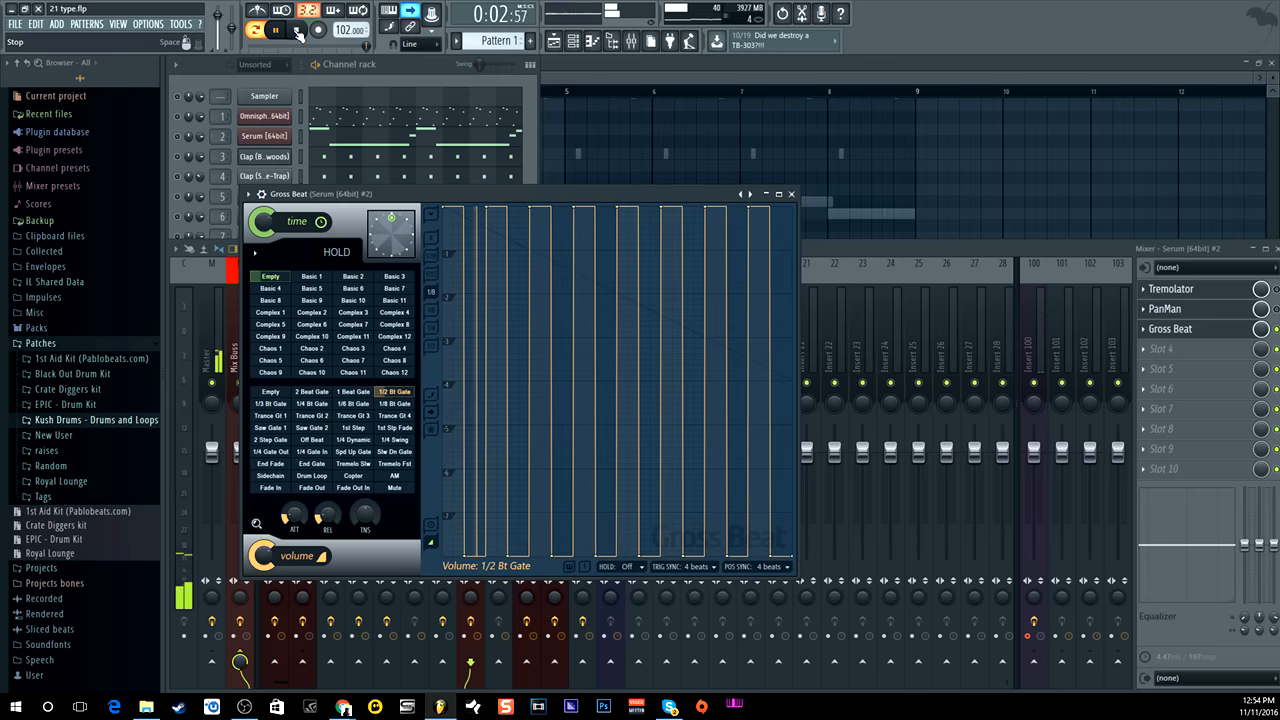
click(298, 31)
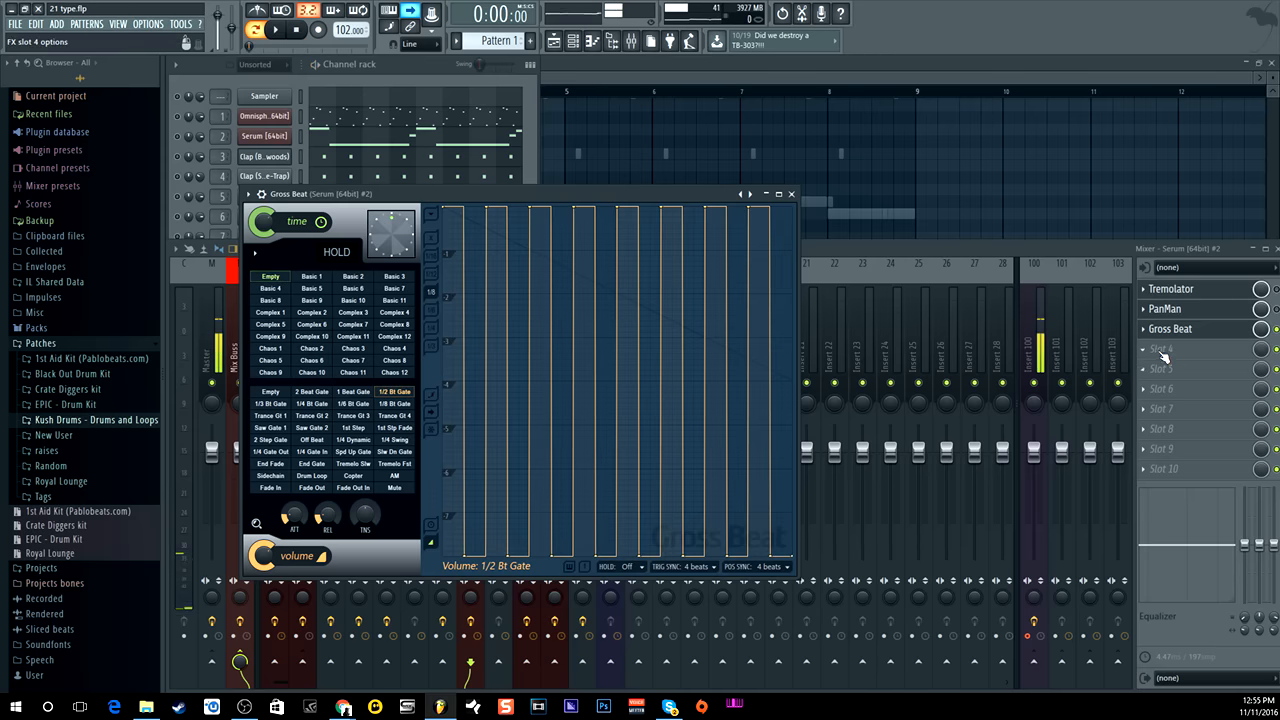
Add Fruity Love Philter to the fourth effect slot of Serum #2, load its Twinkle filter preset and audition it.
click(1160, 349)
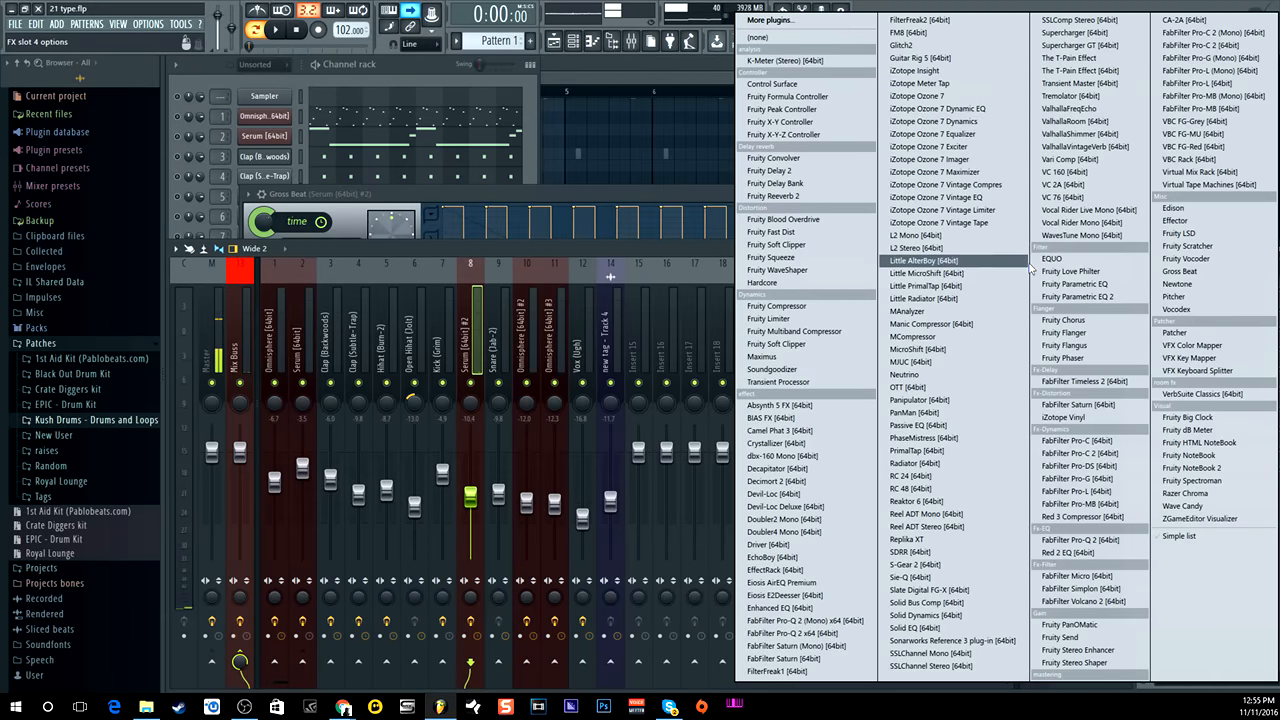
click(1071, 271)
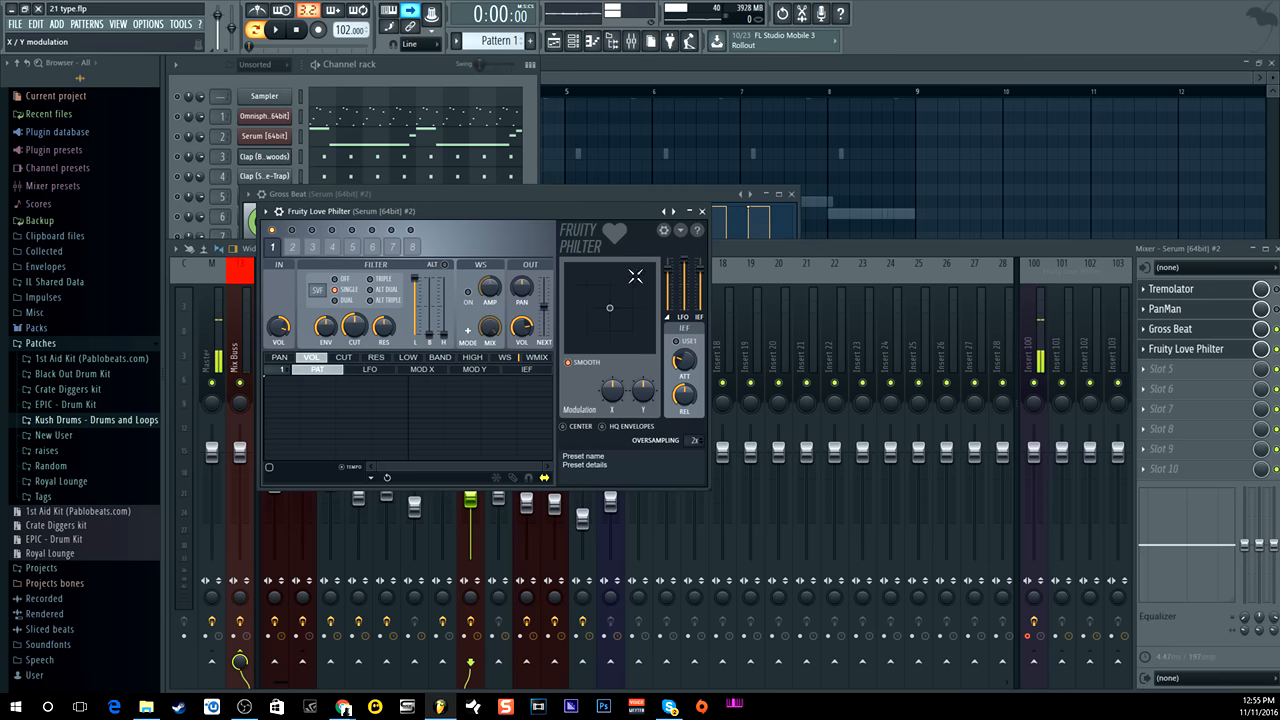
click(668, 213)
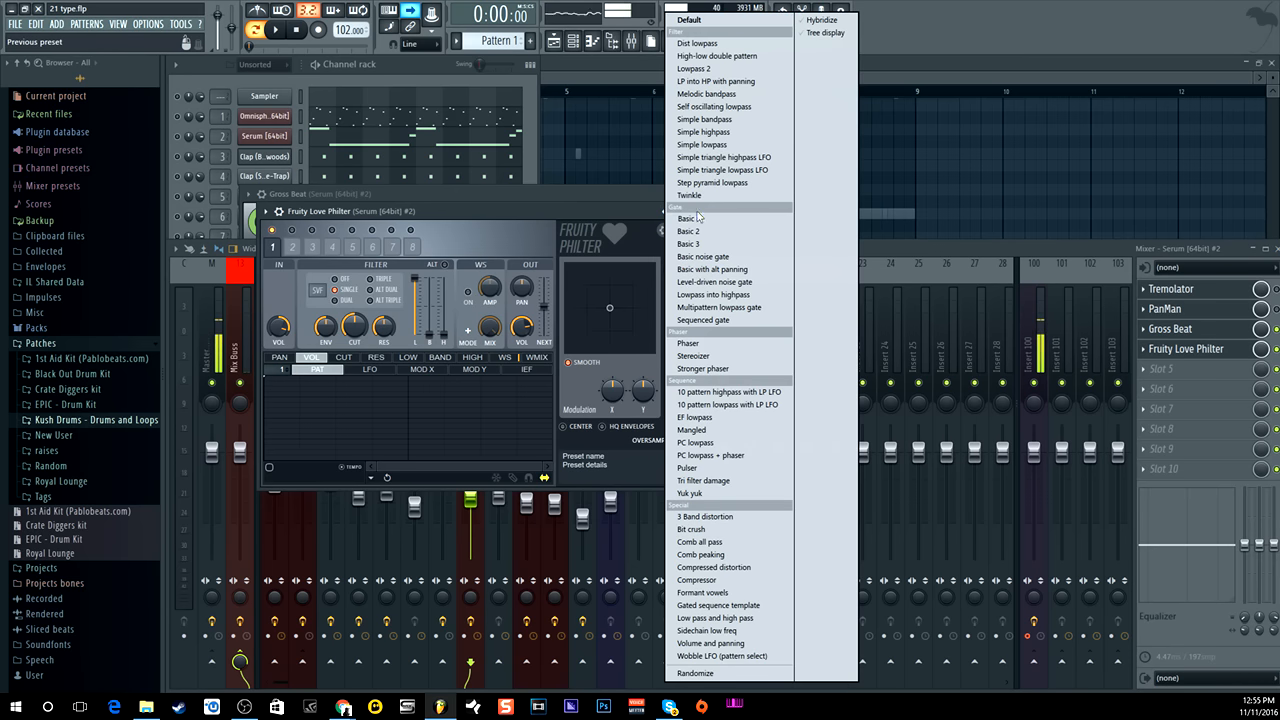
click(706, 198)
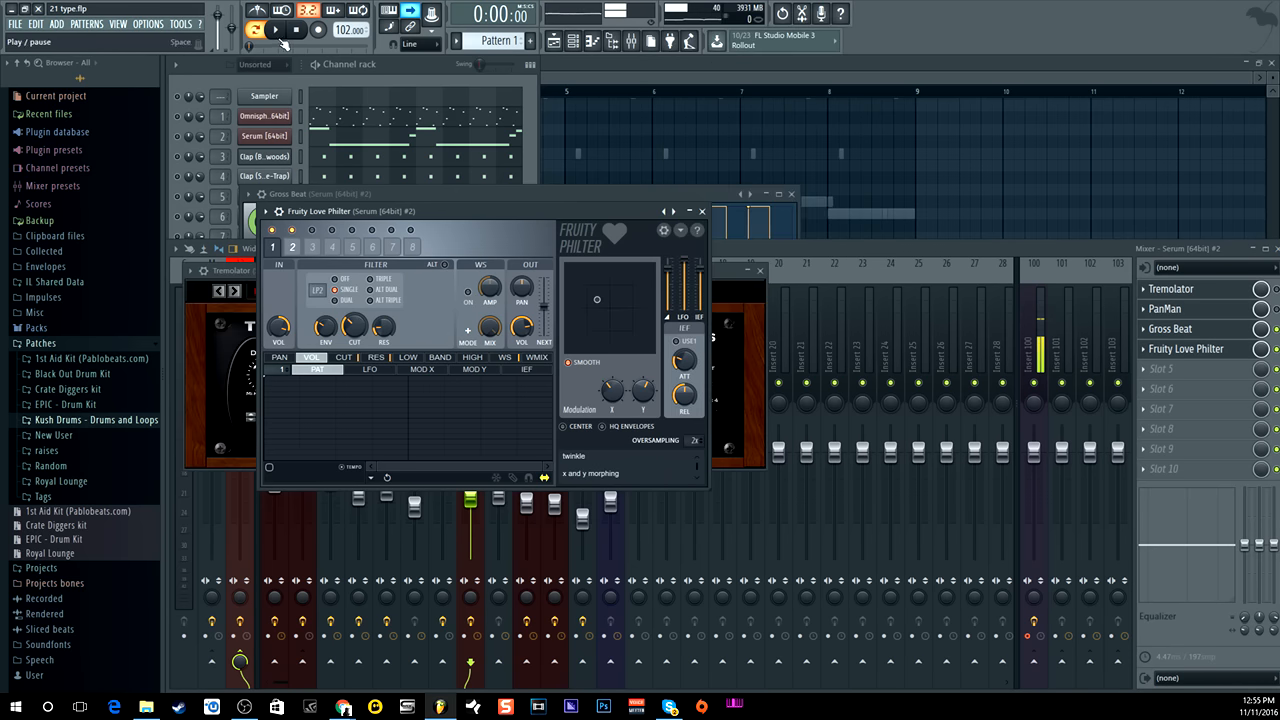
click(277, 30)
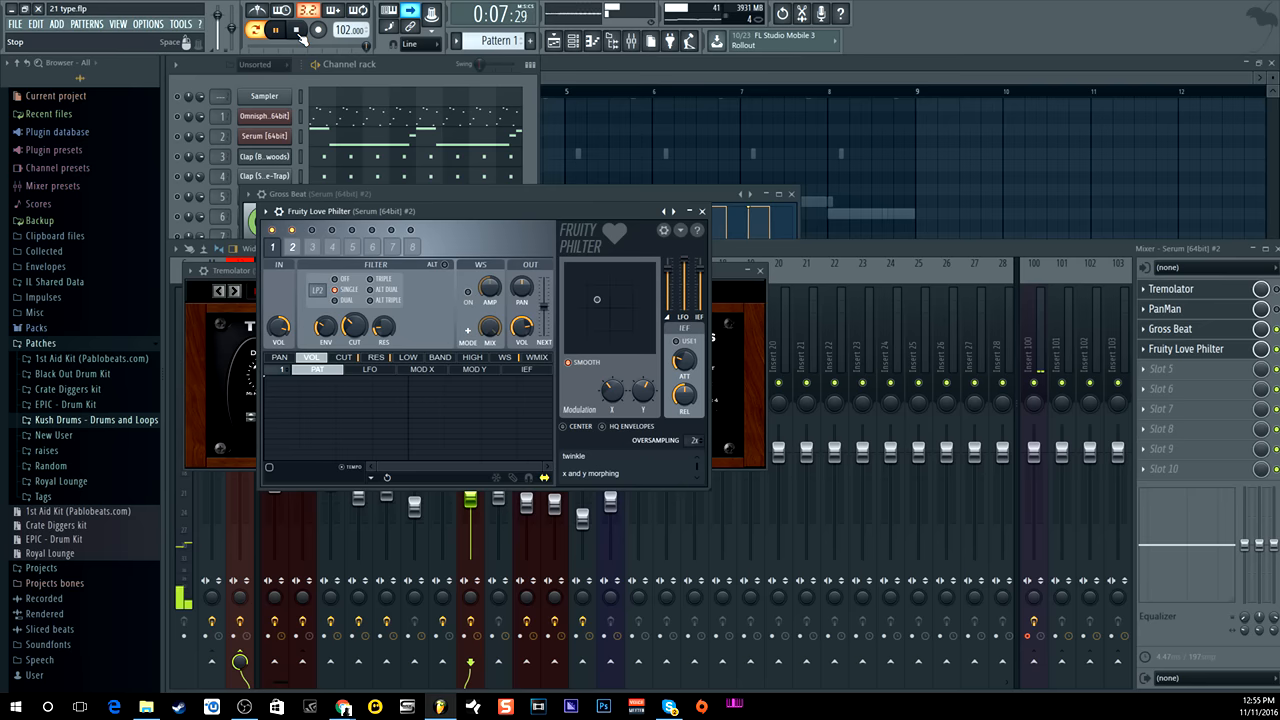
click(300, 36)
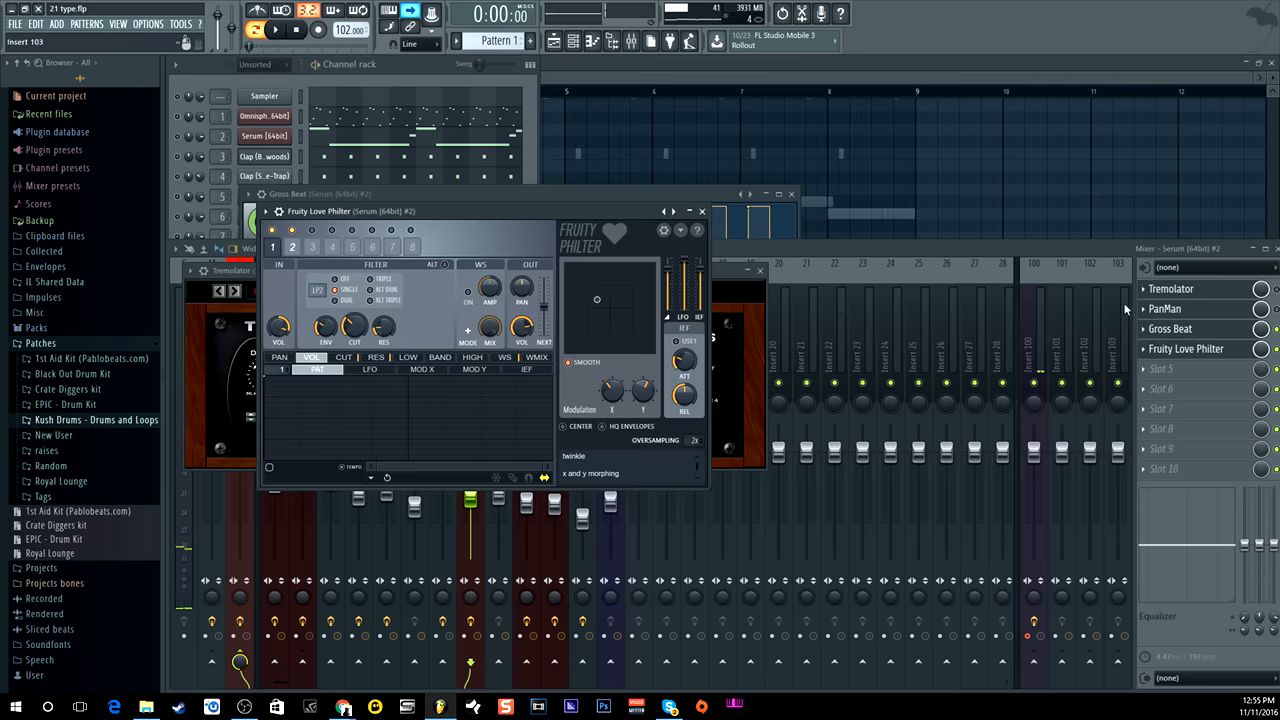
Remove Fruity Love Philter and Gross Beat from the Serum #2 mixer track.
click(1143, 349)
mouse_move(1147, 367)
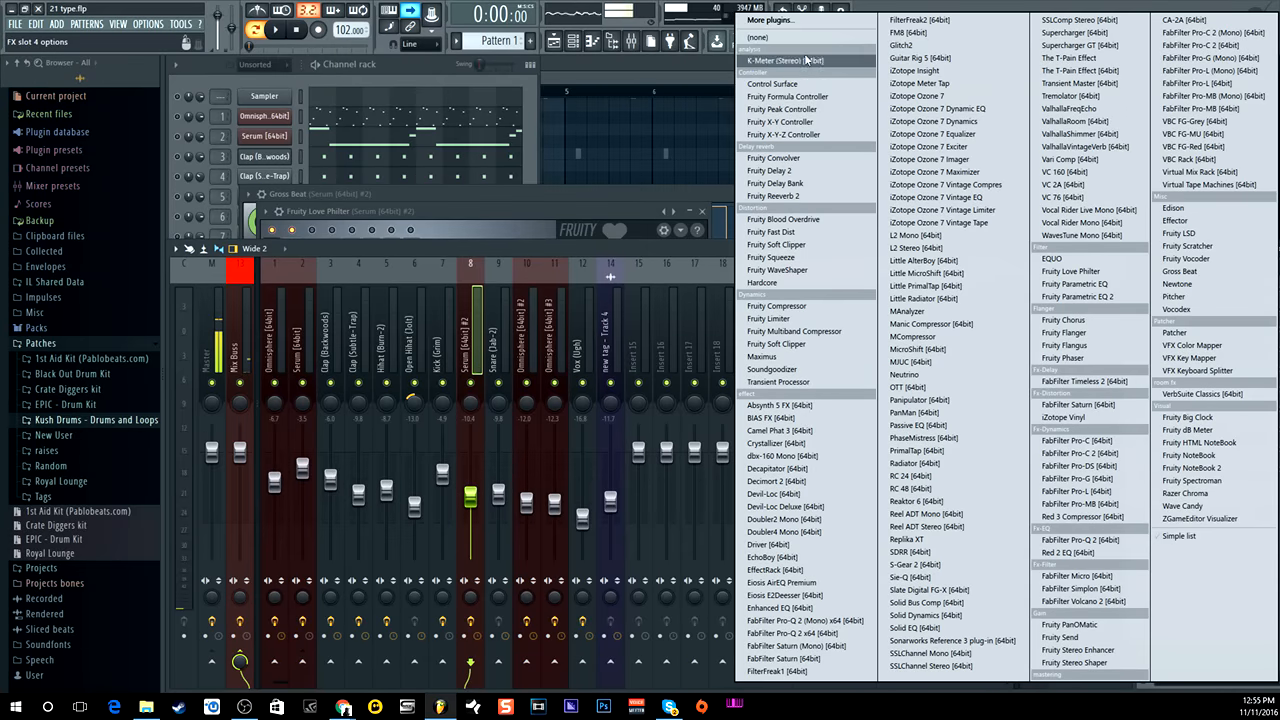
click(780, 13)
click(1160, 362)
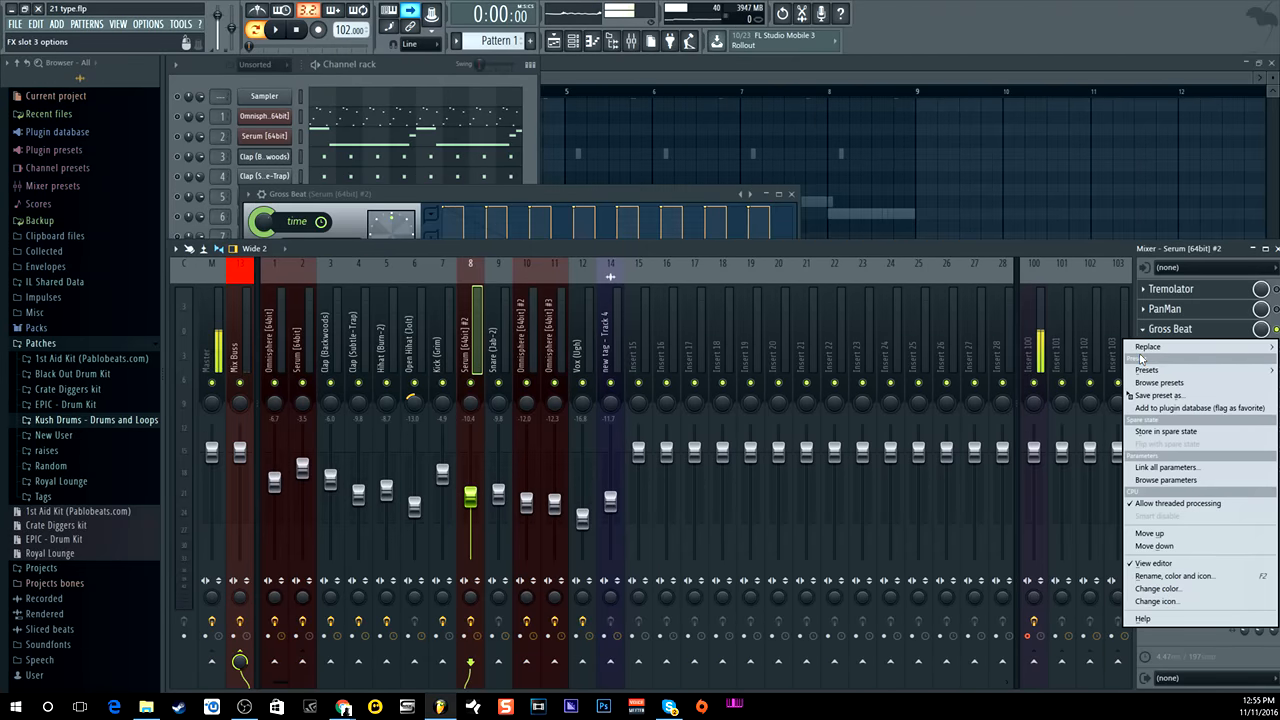
mouse_move(1165, 350)
click(790, 38)
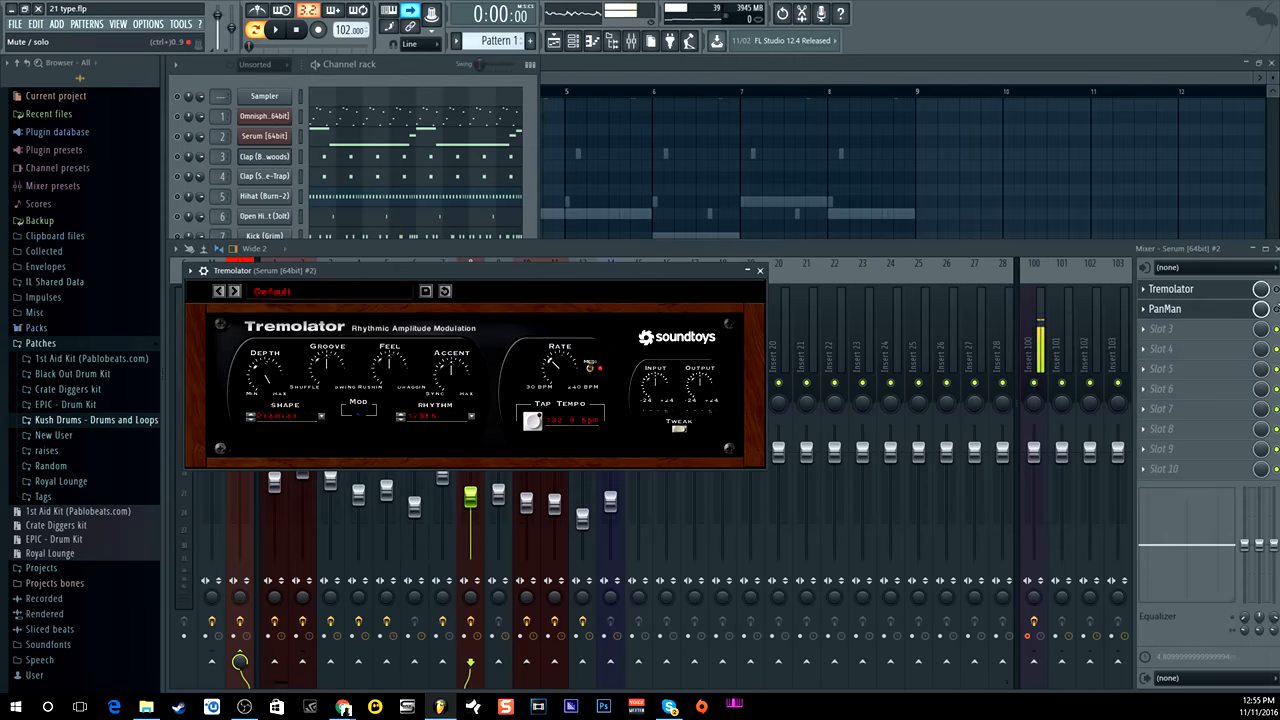
Play the soloed Serum #2 channel twice through Tremolator and PanMan, stopping after each listen.
click(282, 30)
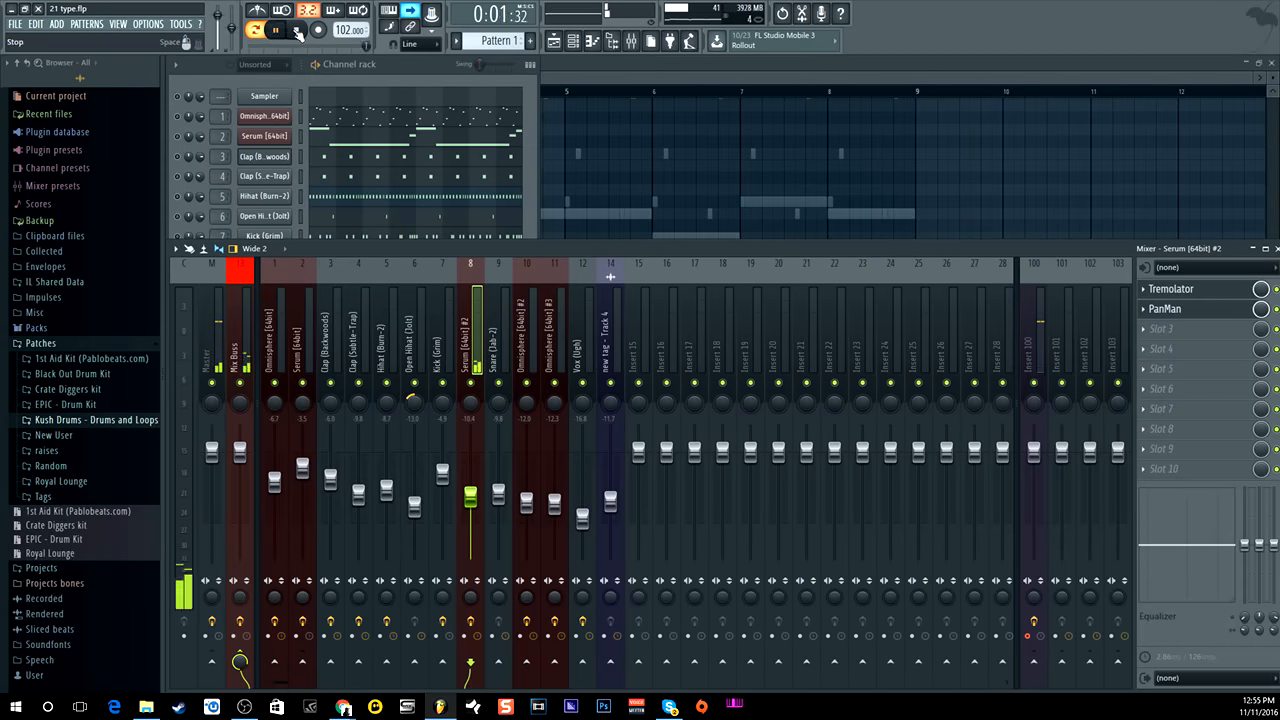
click(297, 31)
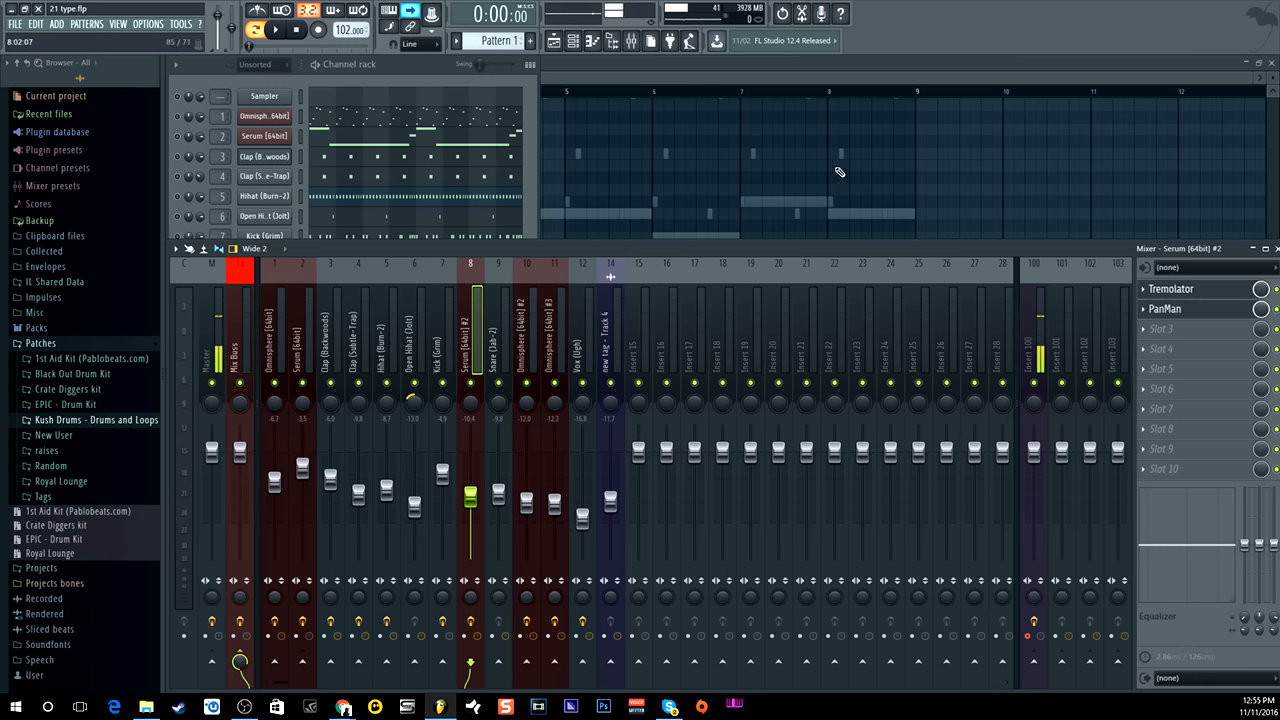
click(276, 30)
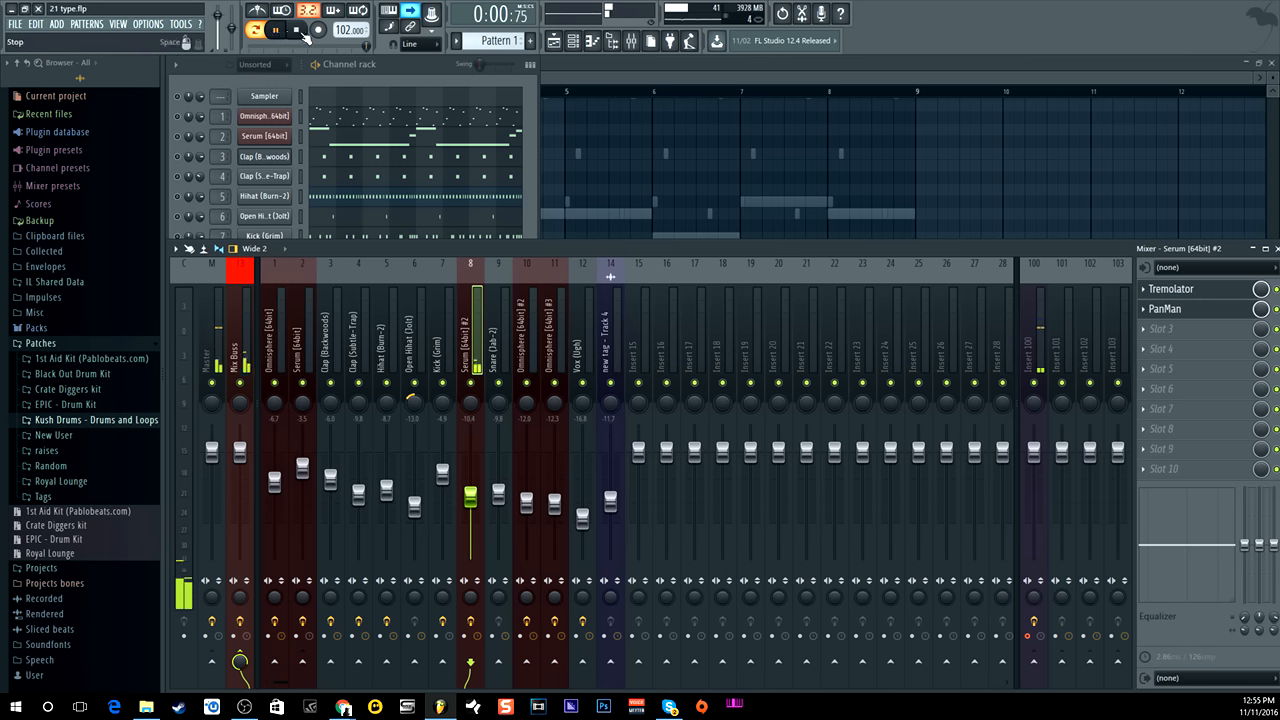
click(299, 31)
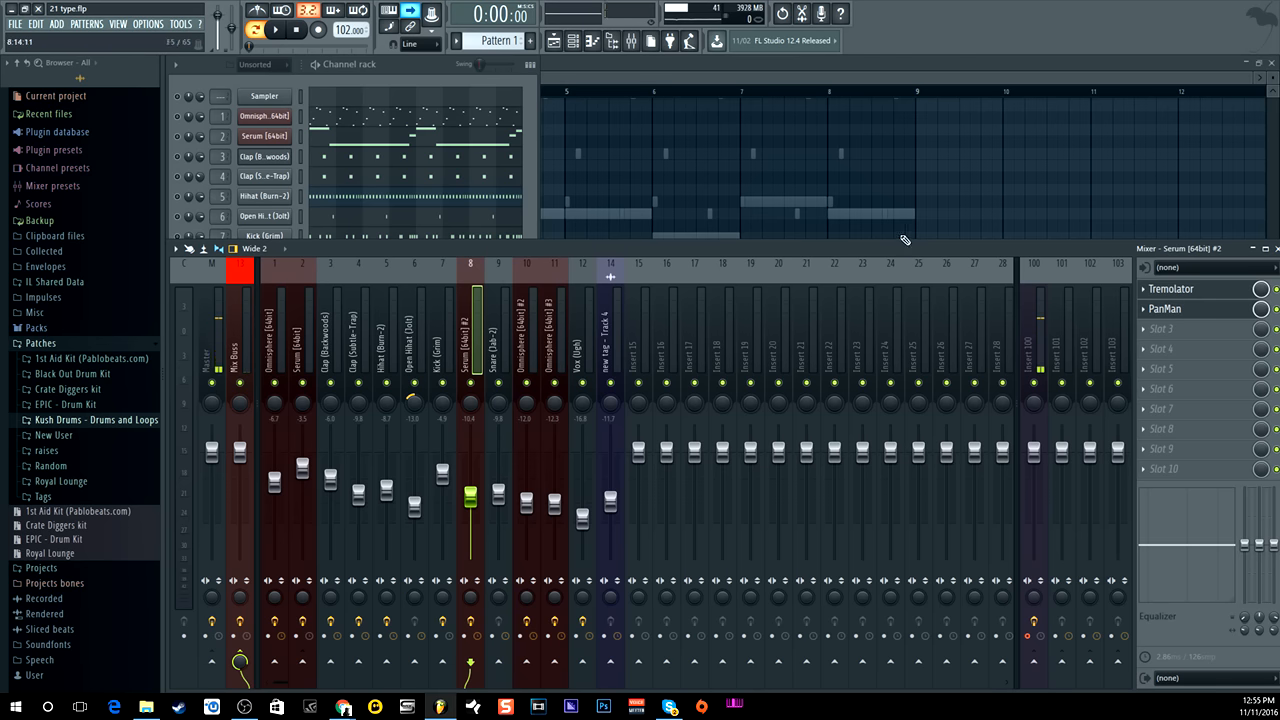
Solo the Snare (Jab-2) channel, inspect its sample settings and close them.
click(531, 183)
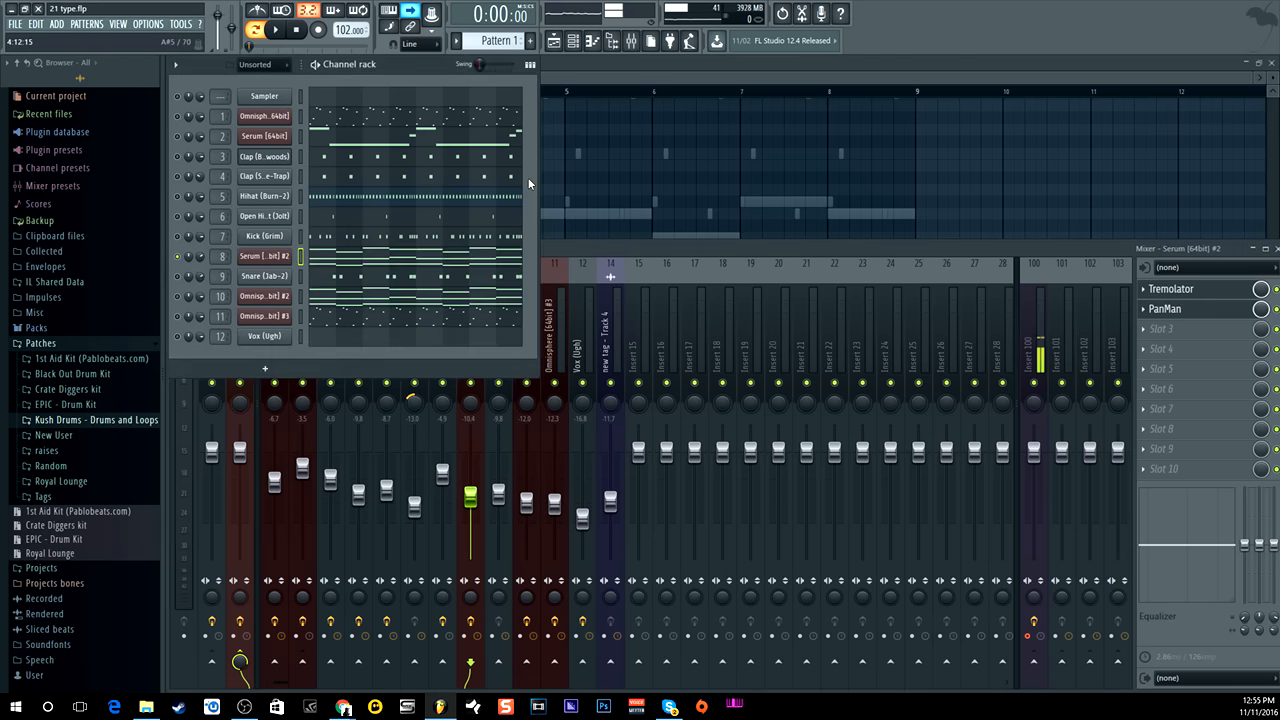
click(178, 277)
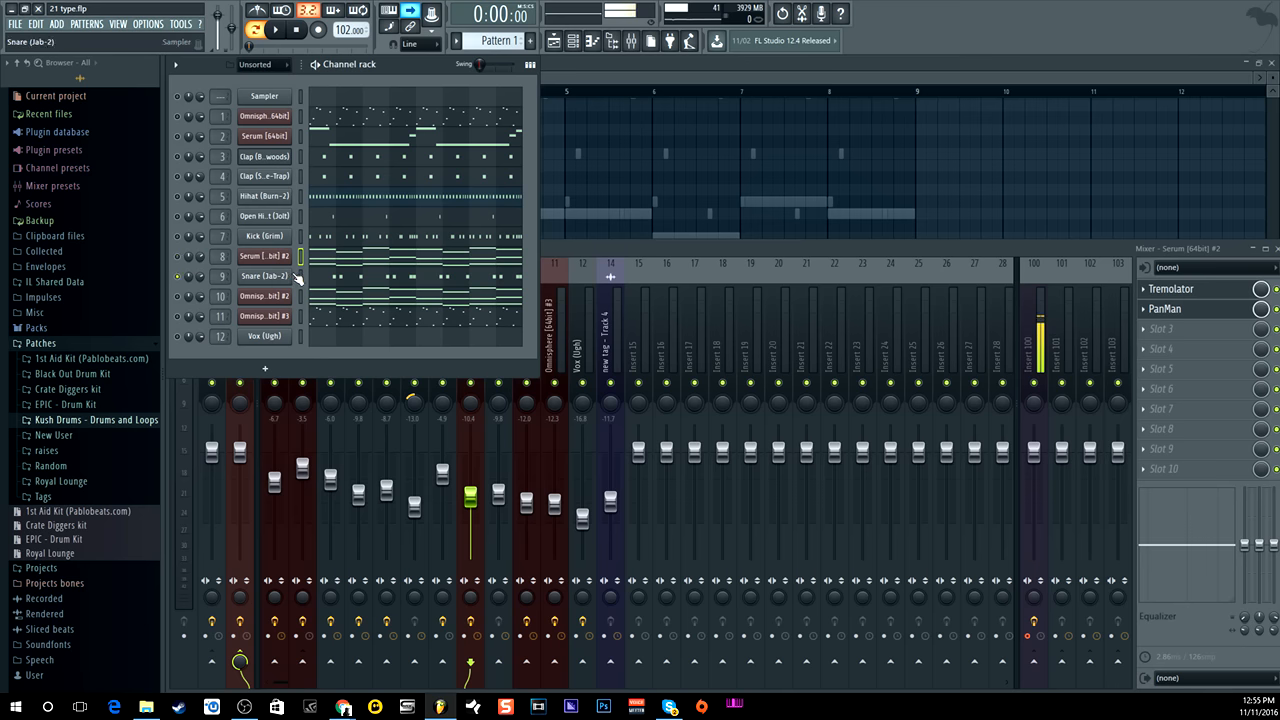
click(265, 276)
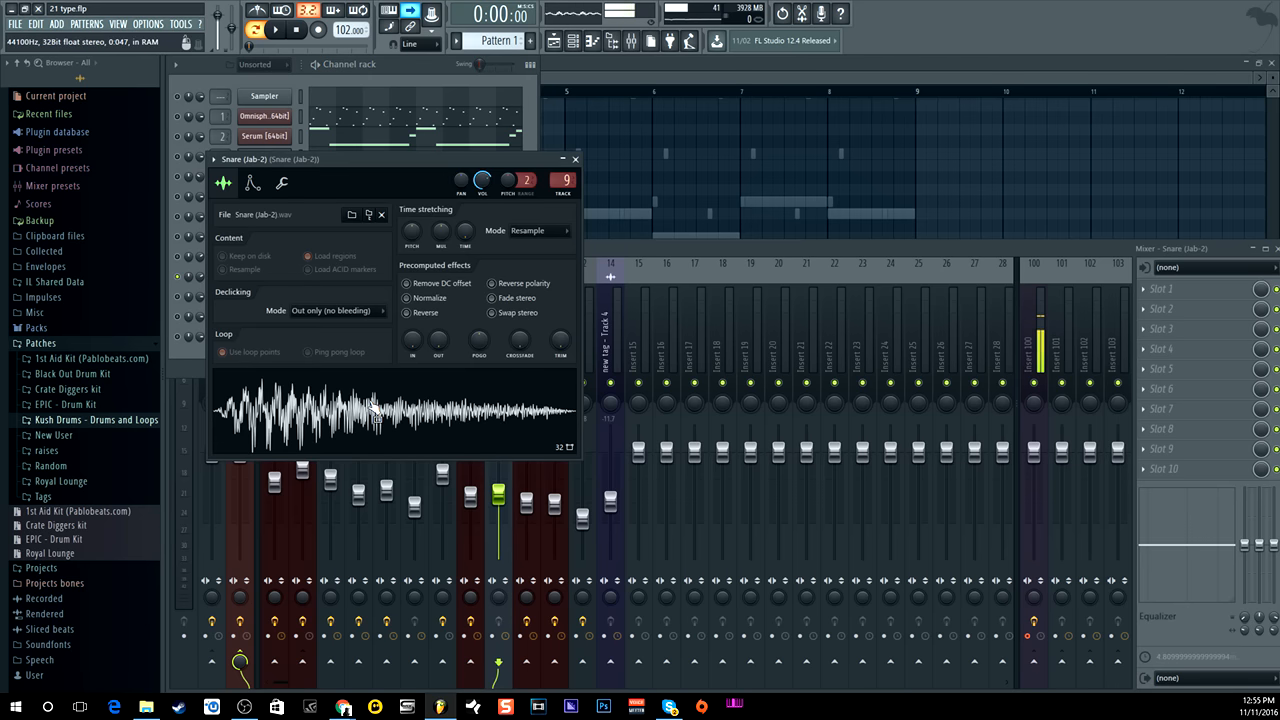
click(575, 159)
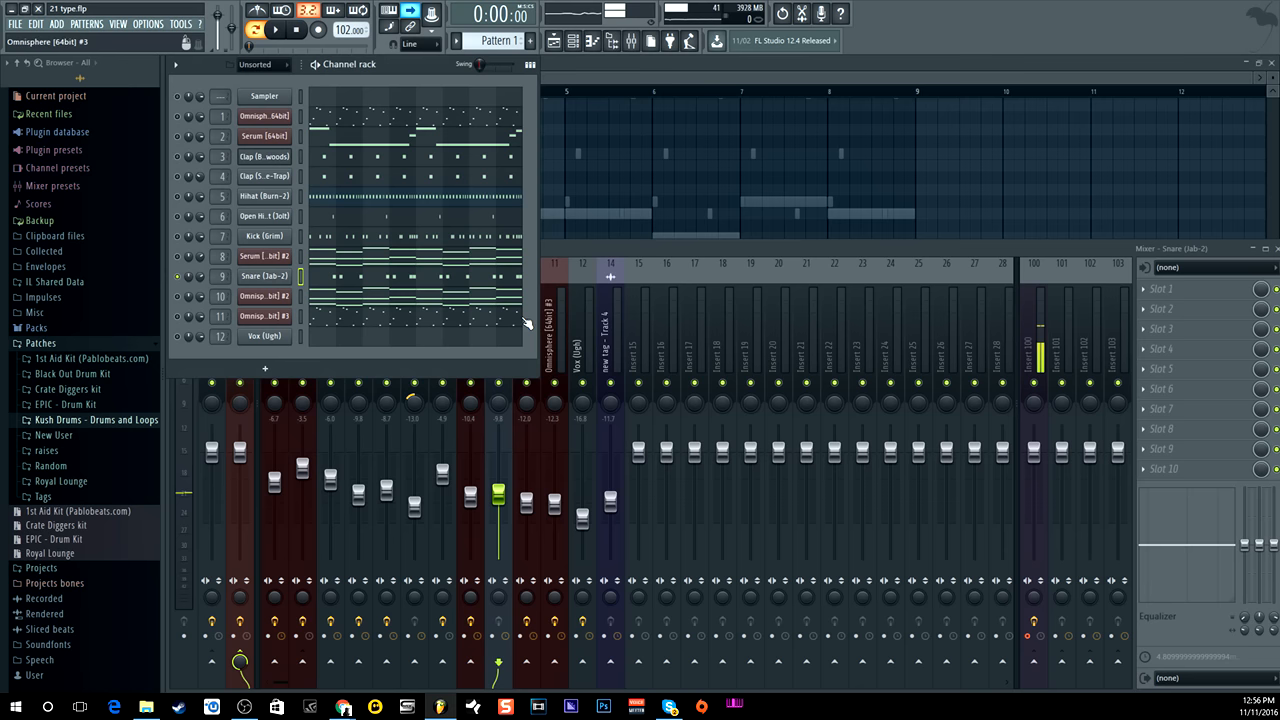
double_click(221, 277)
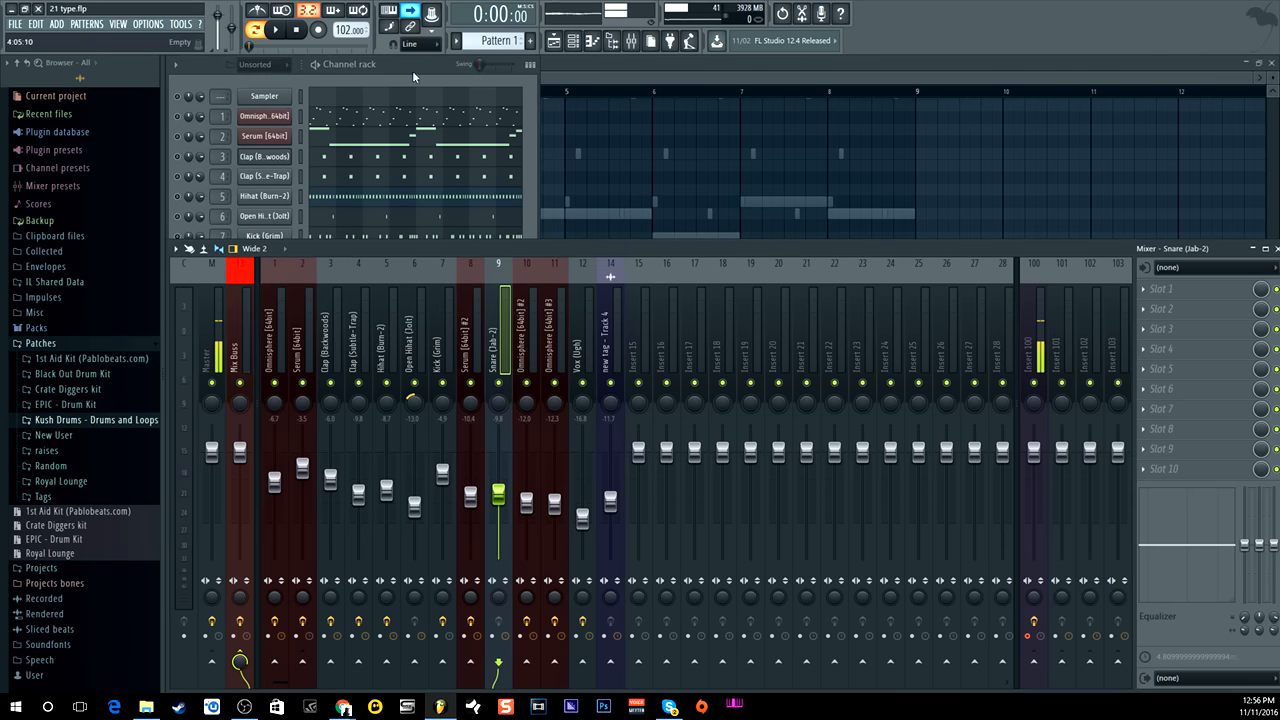
Unmute the Backwoods and Subtle-Trap claps alongside the Jab-2 snare and play them together, then stop.
click(179, 157)
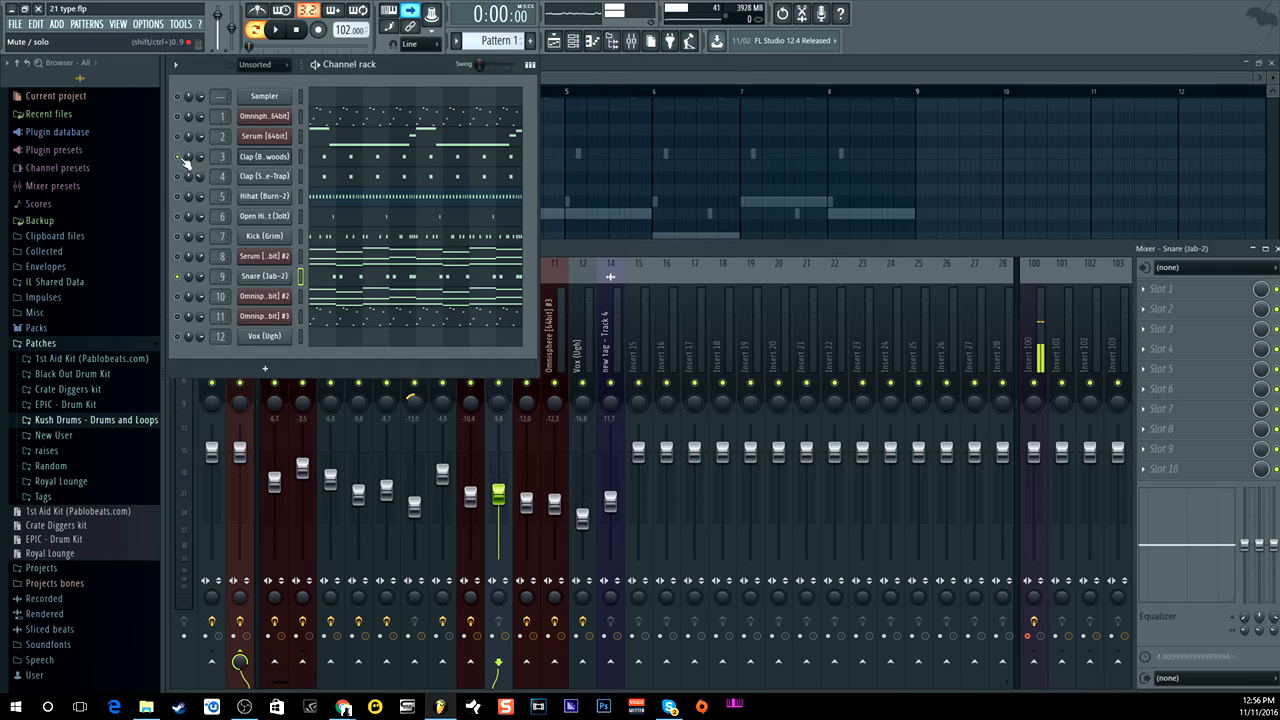
click(280, 32)
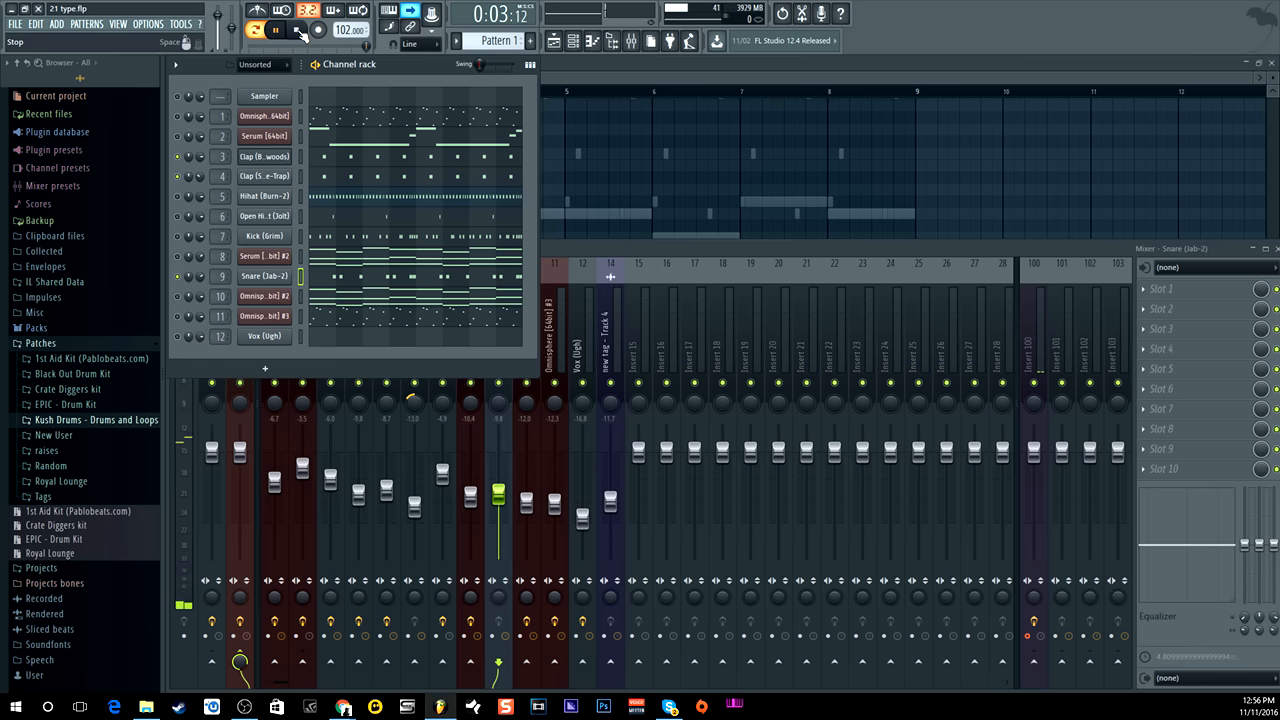
click(300, 32)
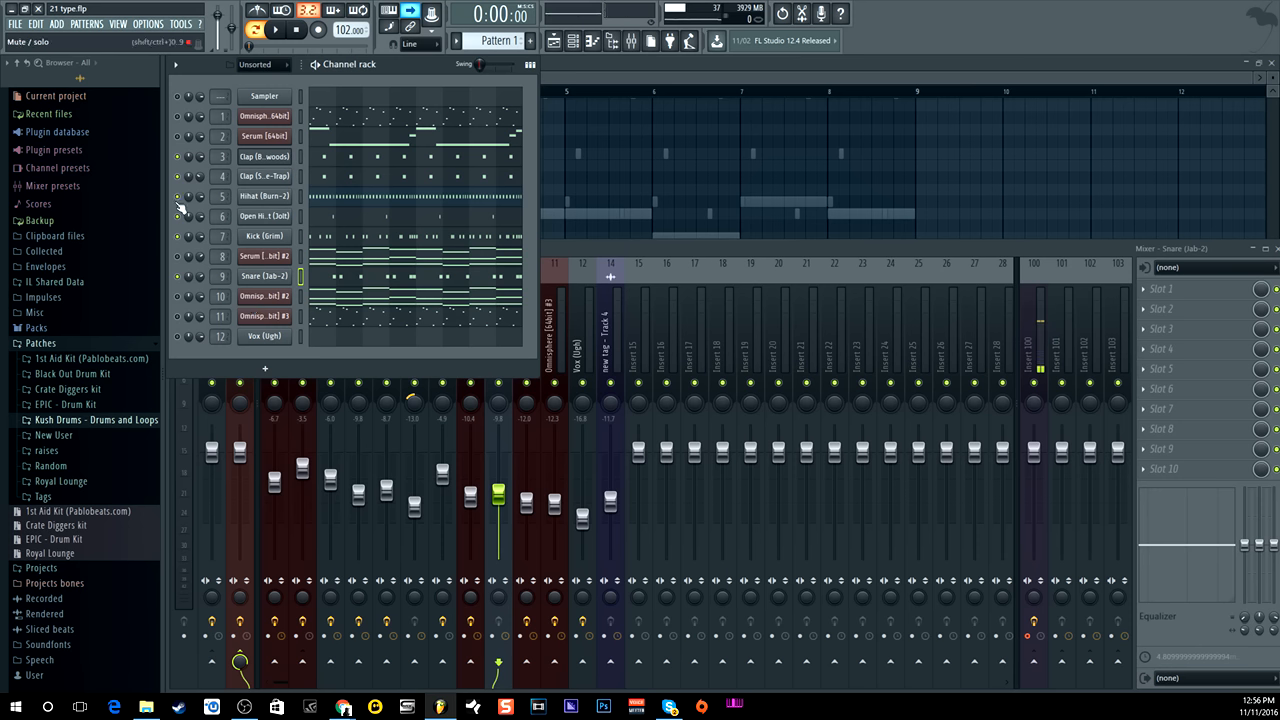
Play the snare with the claps, hi-hats and kick, then the beat with the melodic channels unmuted too, and stop.
click(283, 31)
click(298, 32)
click(276, 30)
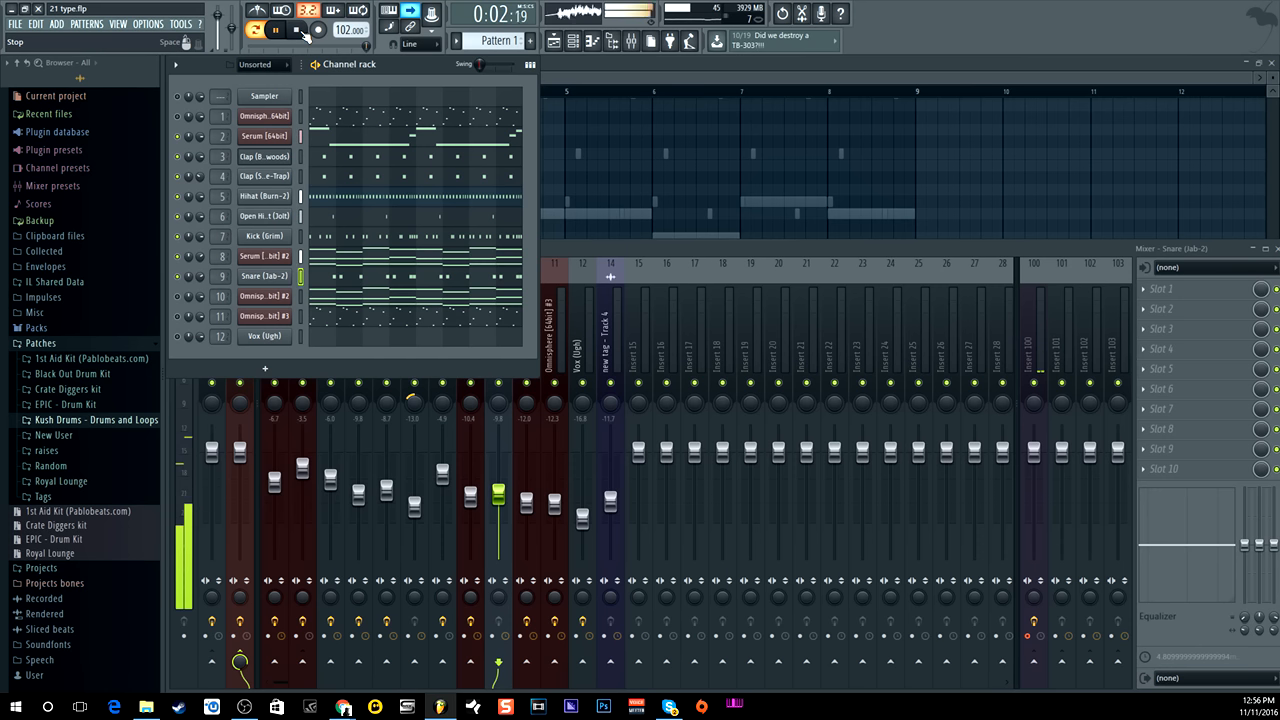
click(298, 31)
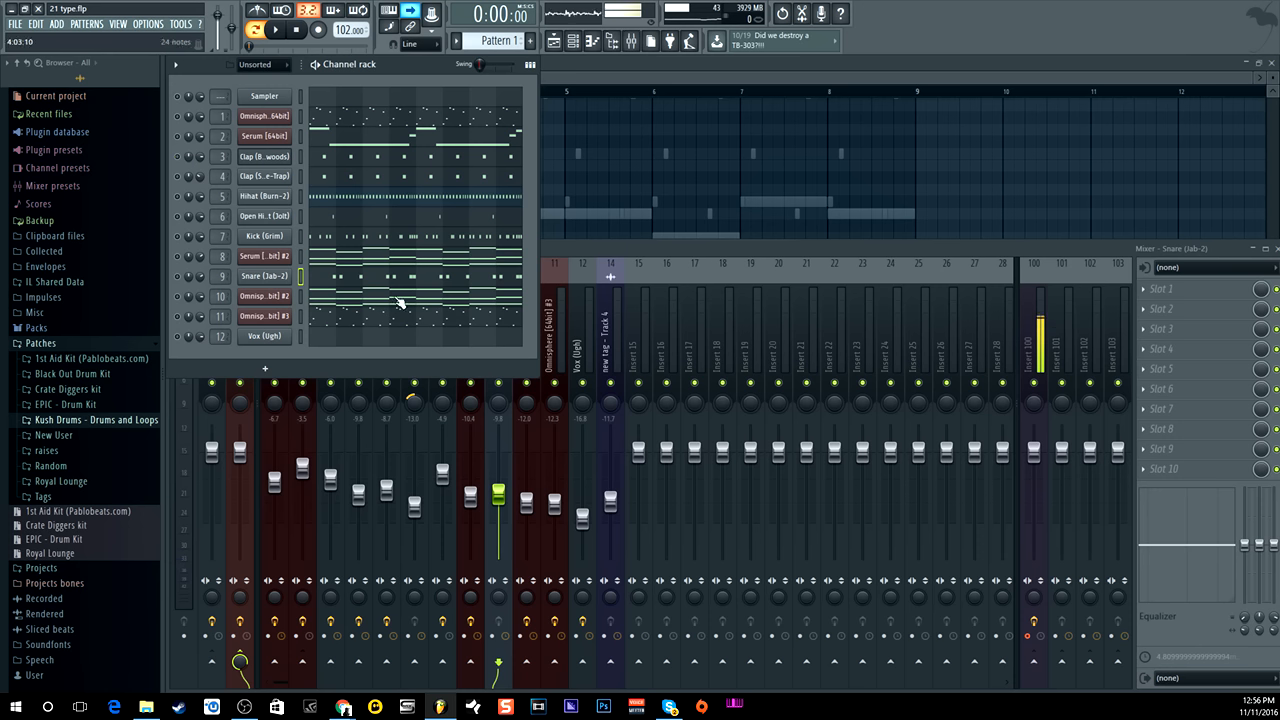
View Omnisphere #2's Voxpad Mellow Wheel Ohs patch, then open Fruity parametric EQ 2 on its mixer track and enlarge the EQ window.
click(281, 302)
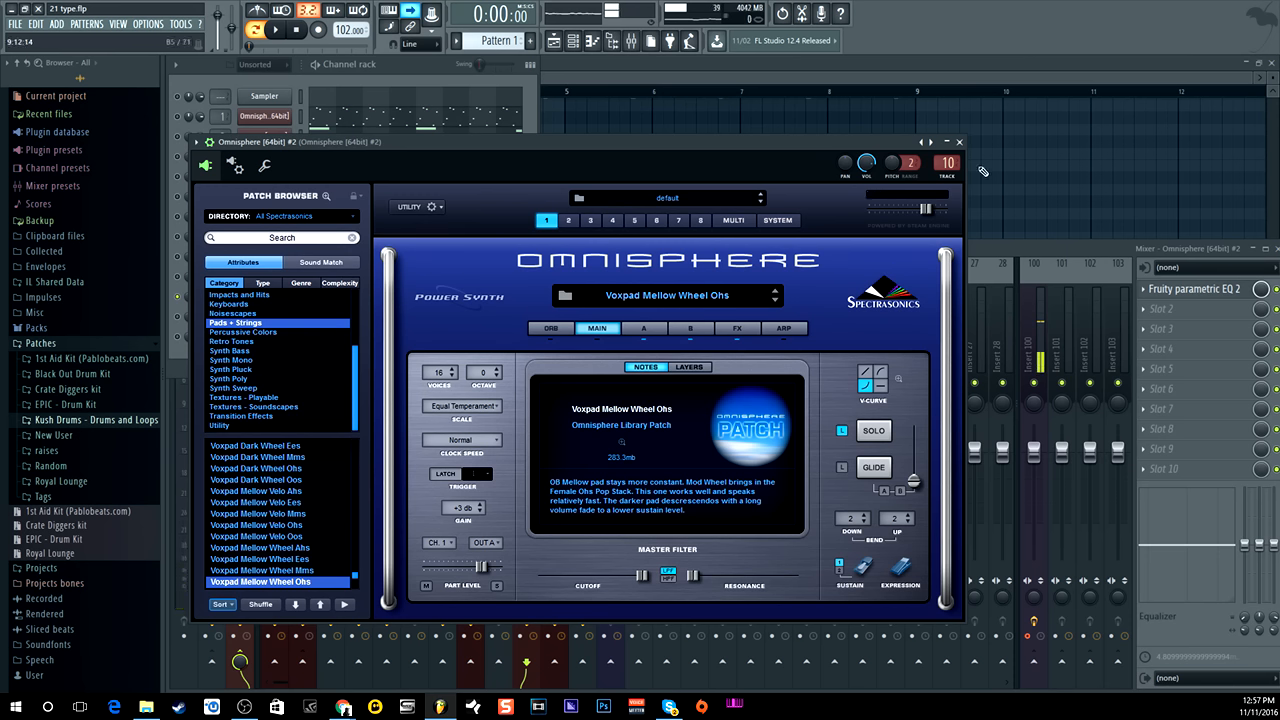
click(959, 143)
click(1192, 289)
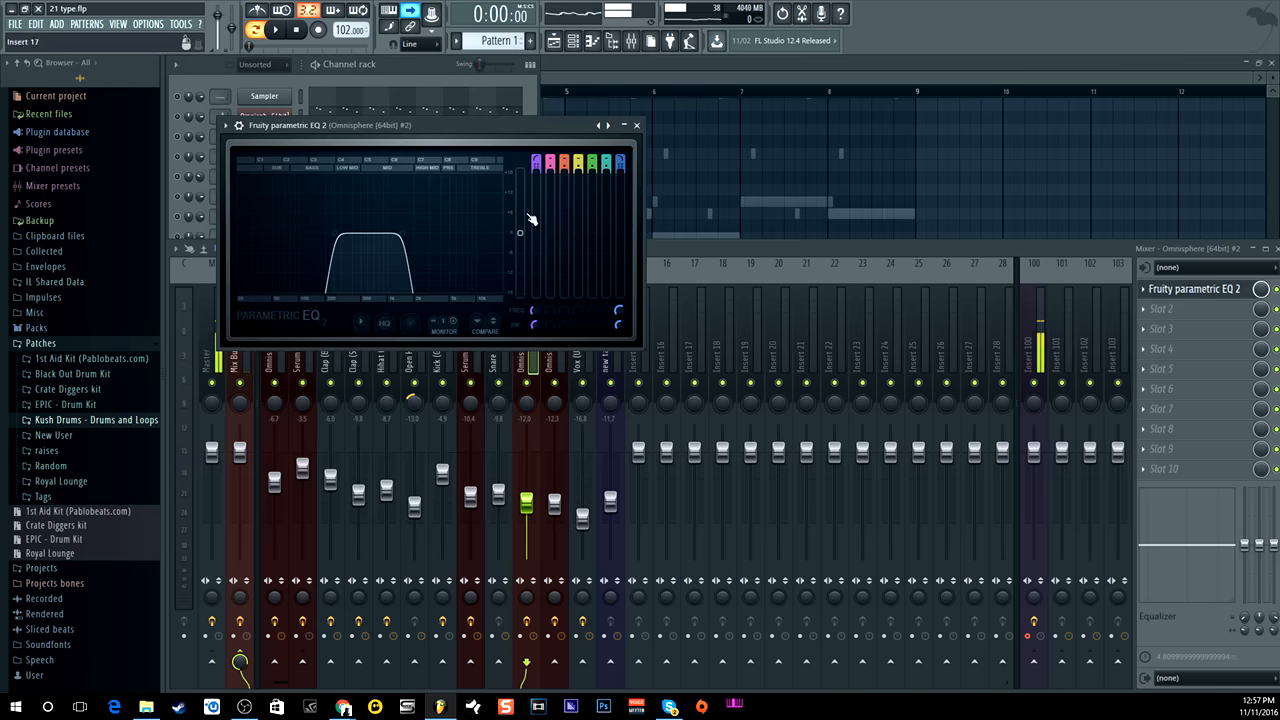
drag(667, 362, 728, 409)
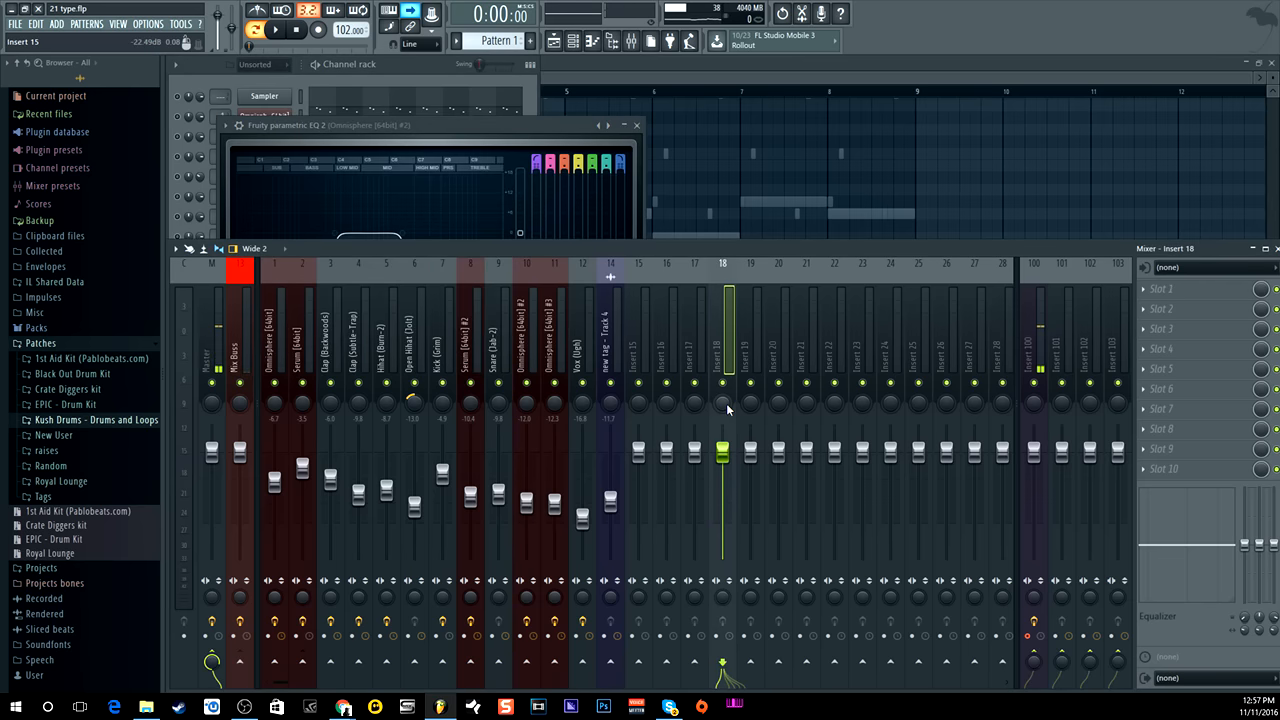
click(507, 130)
drag(643, 347, 1042, 578)
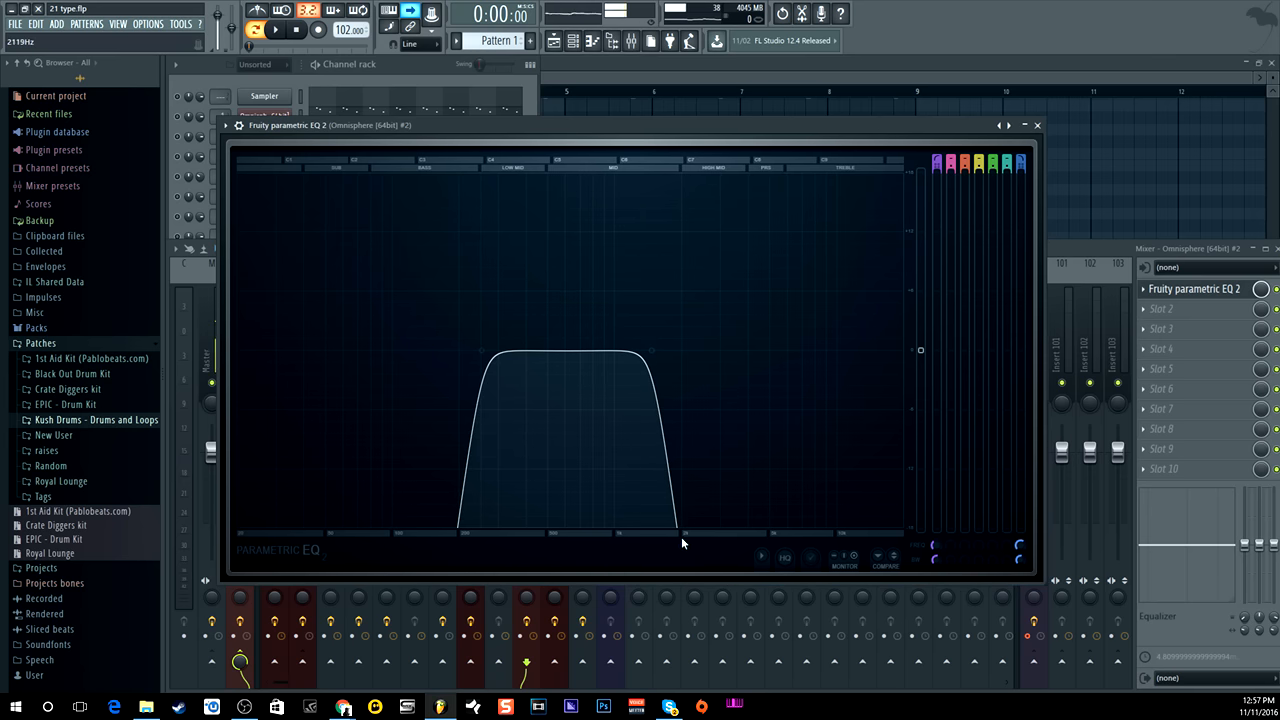
Play the soloed Omnisphere #2 channel through its EQ, stop playback and return to the channel rack.
click(276, 29)
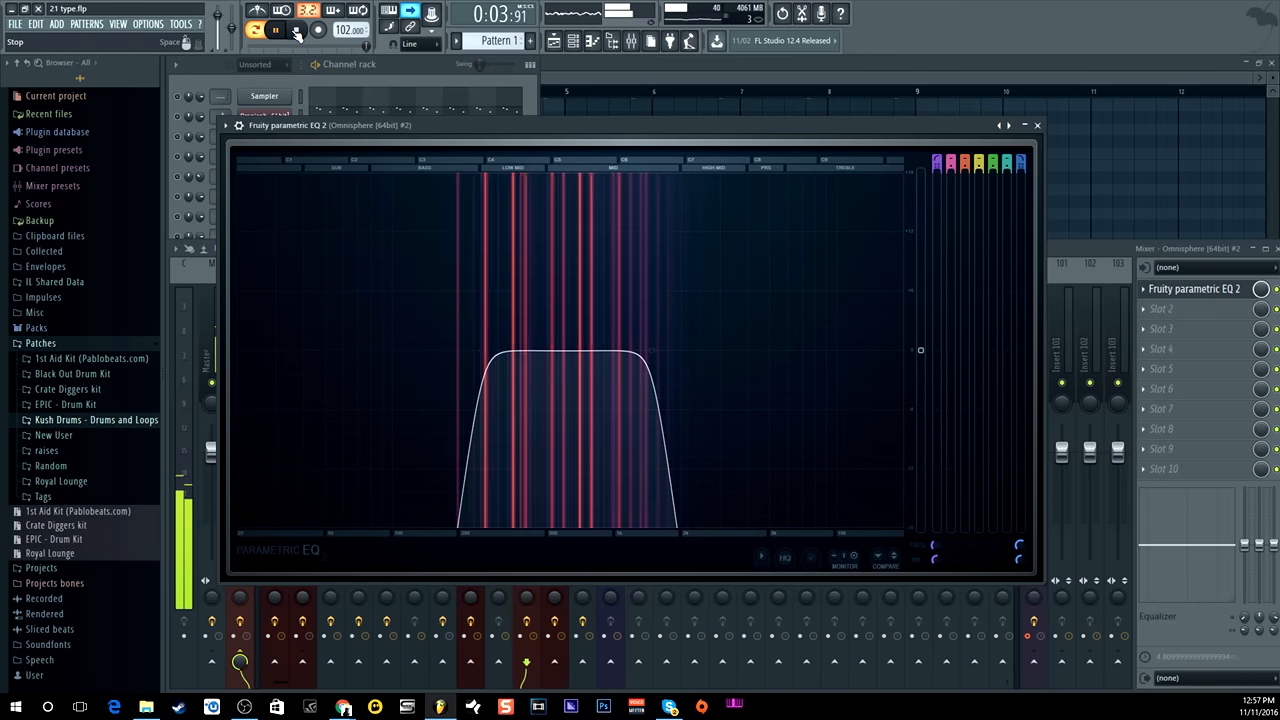
click(298, 33)
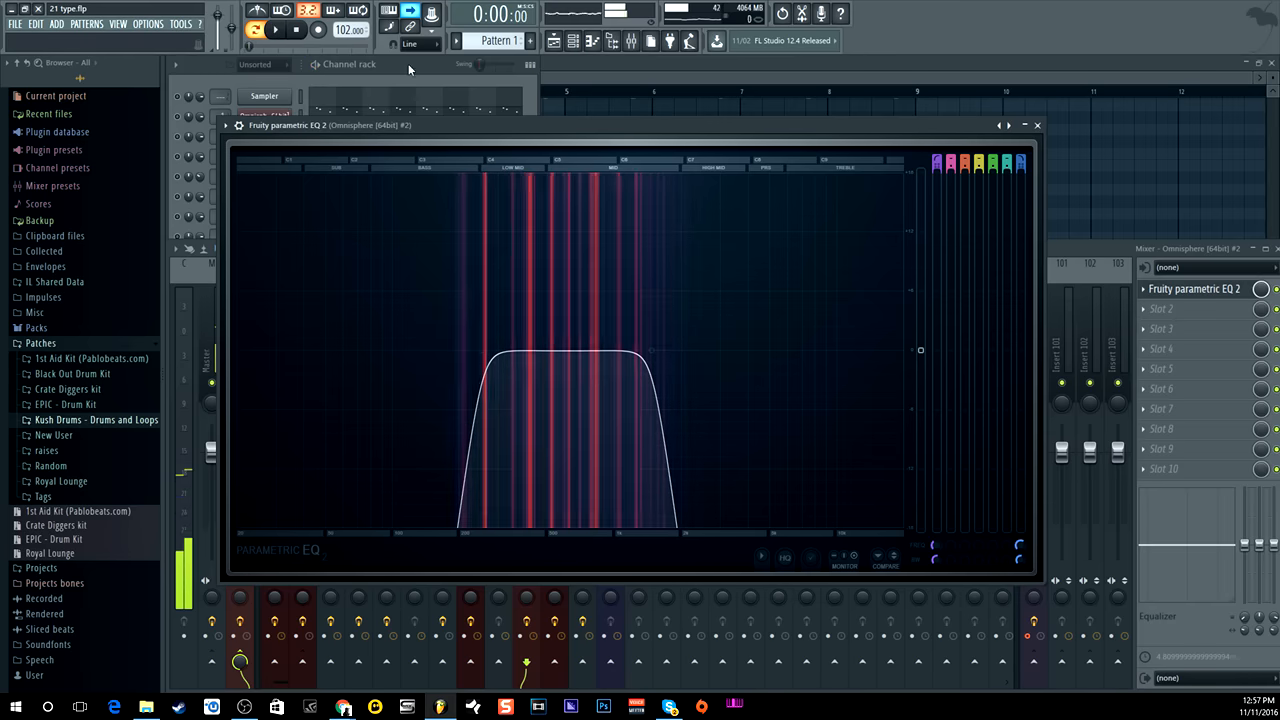
click(409, 67)
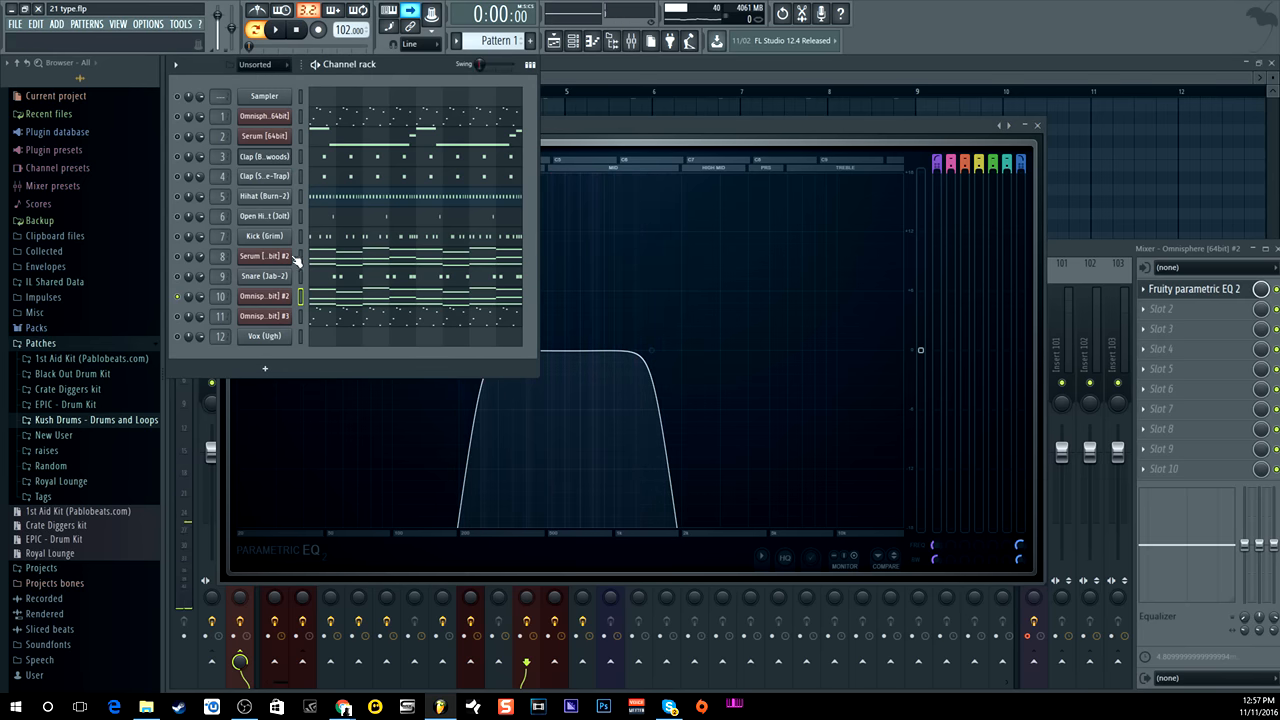
Unmute Serum #2 alongside Omnisphere #2, play the two channels together, then stop.
click(178, 257)
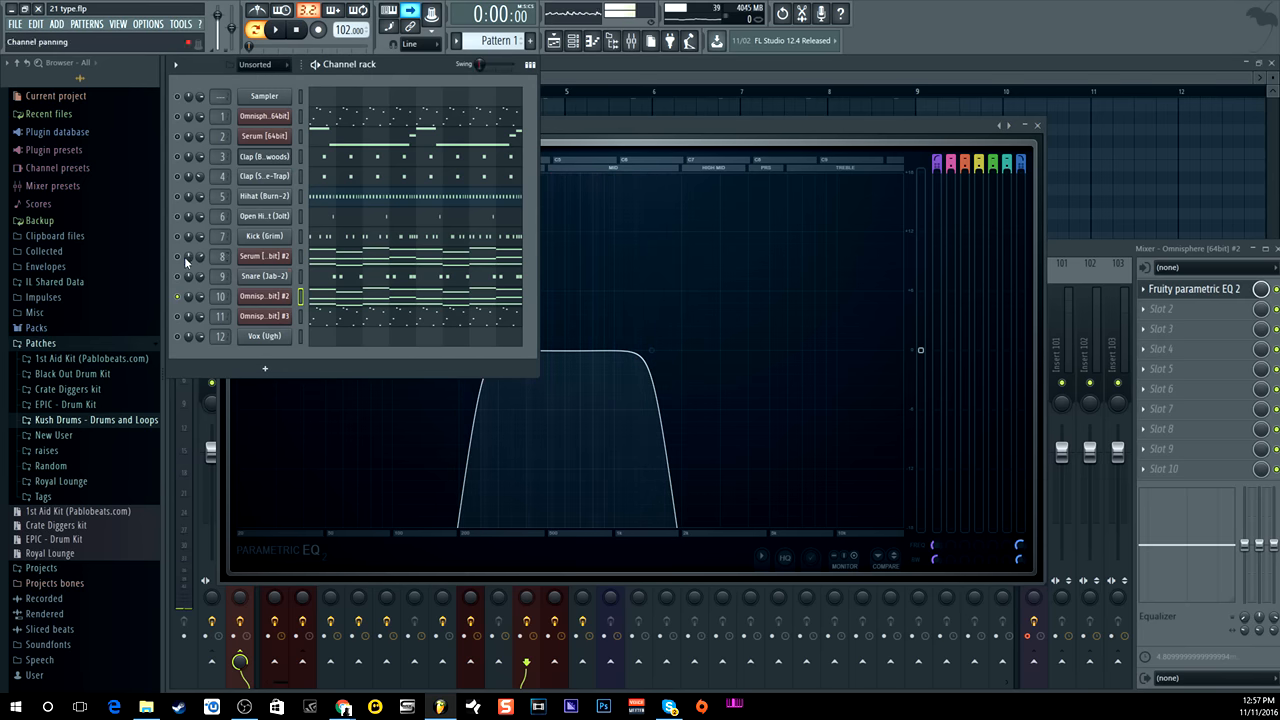
click(275, 29)
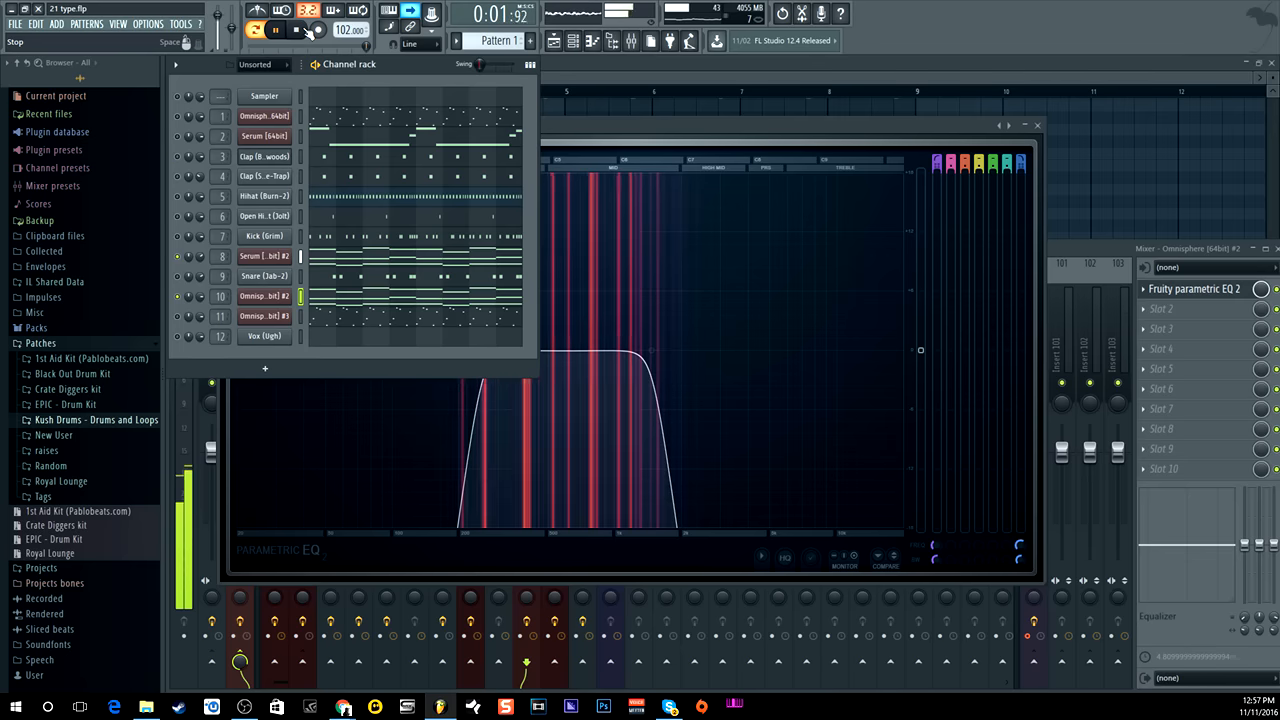
click(310, 30)
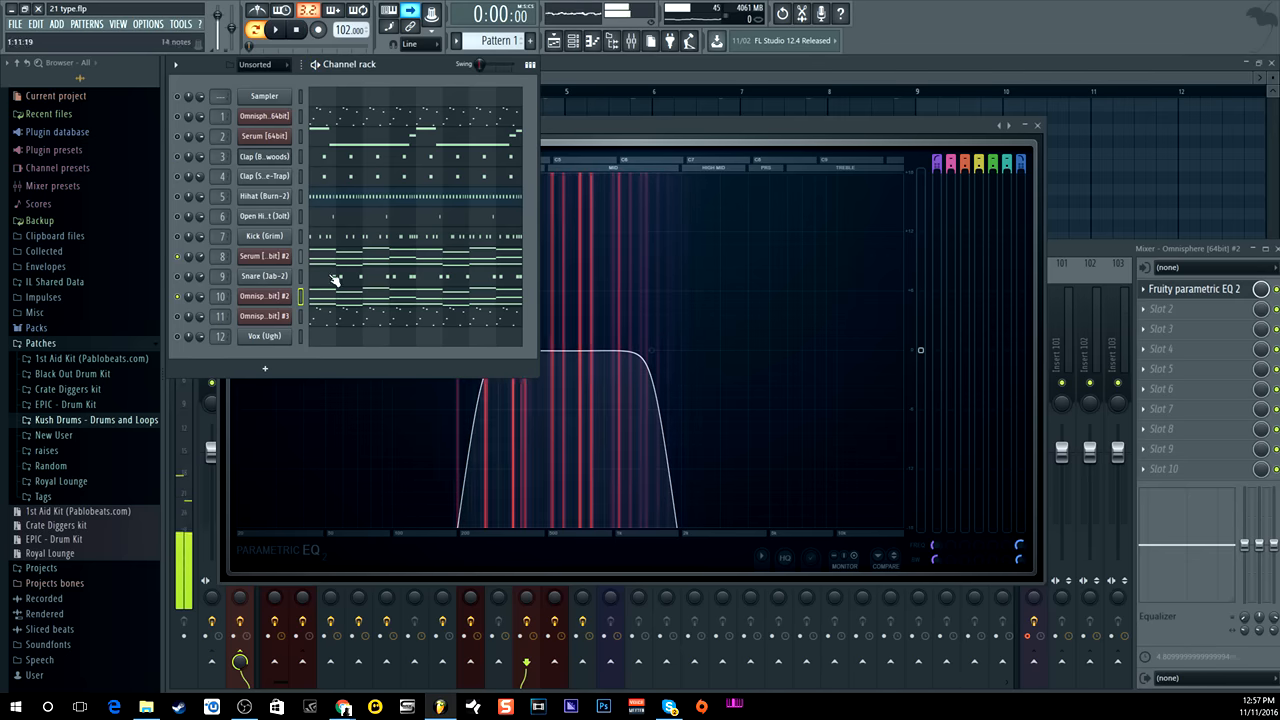
View the chord notes of Omnisphere #2 in the piano roll and bring the channel rack back up.
click(335, 295)
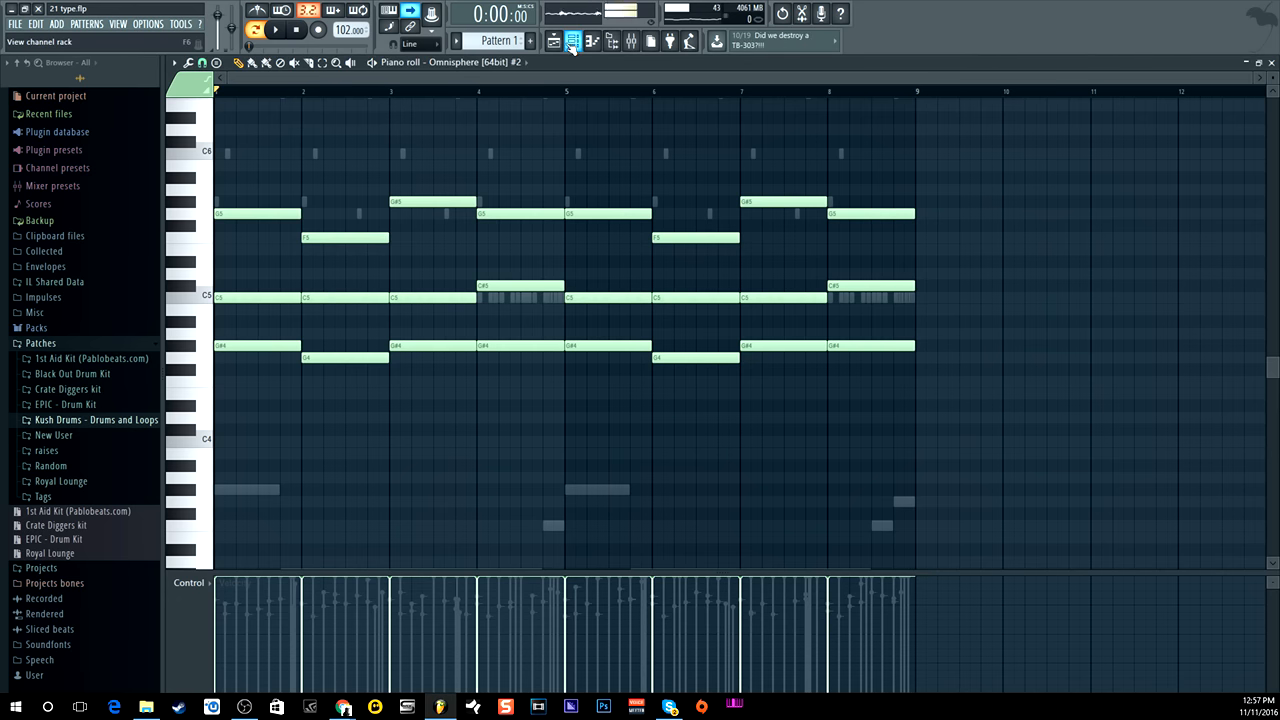
key(F6)
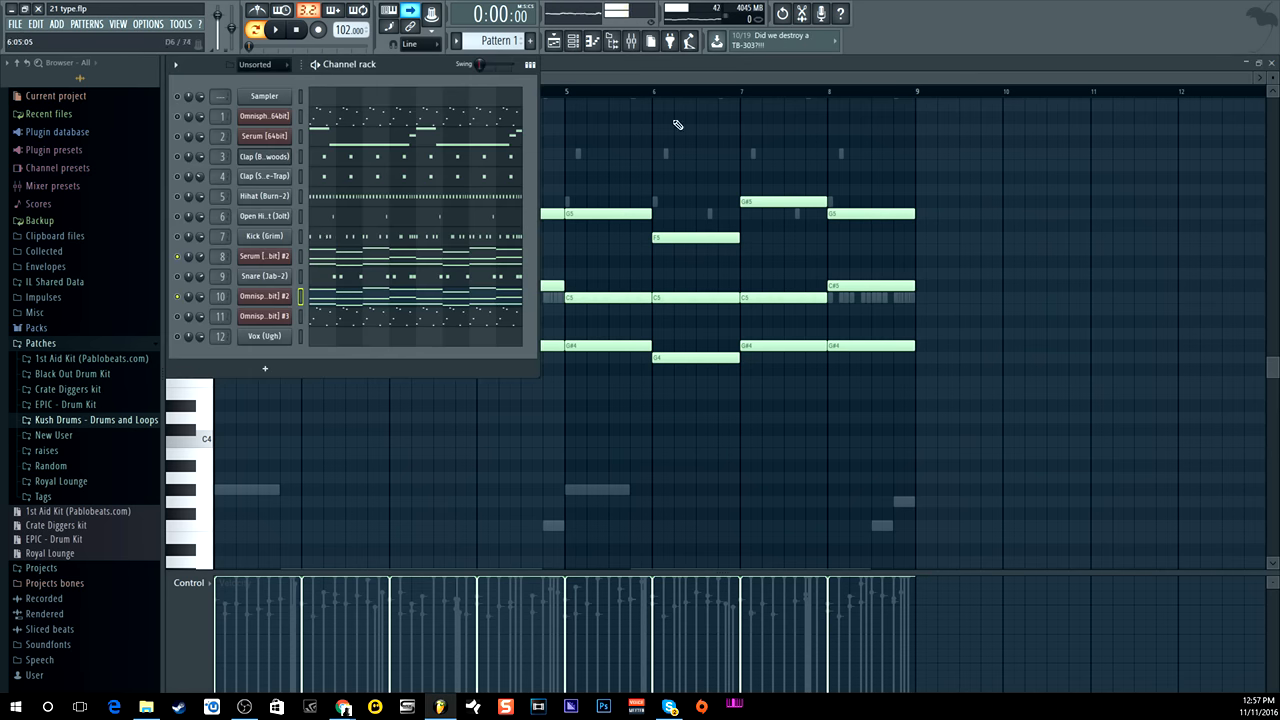
click(576, 42)
click(577, 43)
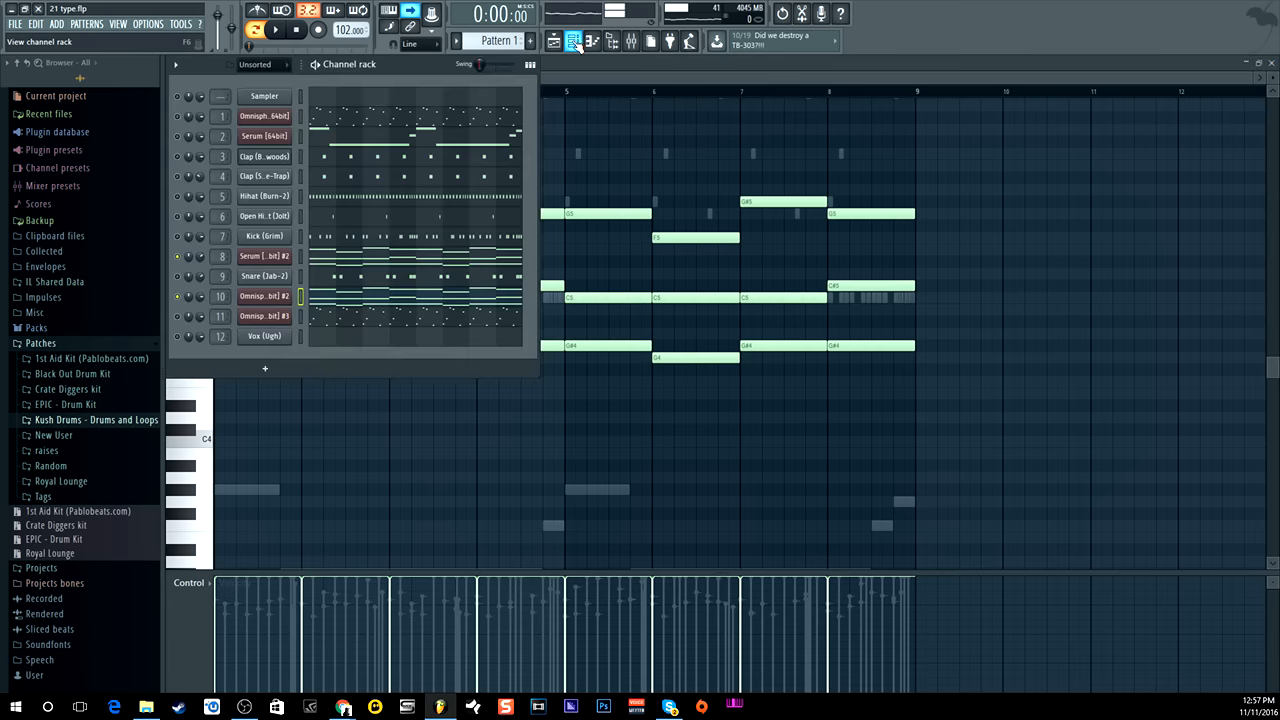
View Omnisphere #2's Voxpad Mellow Wheel Ohs patch, open its mixer track, and play the soloed channel twice, stopping each time.
click(288, 298)
click(325, 165)
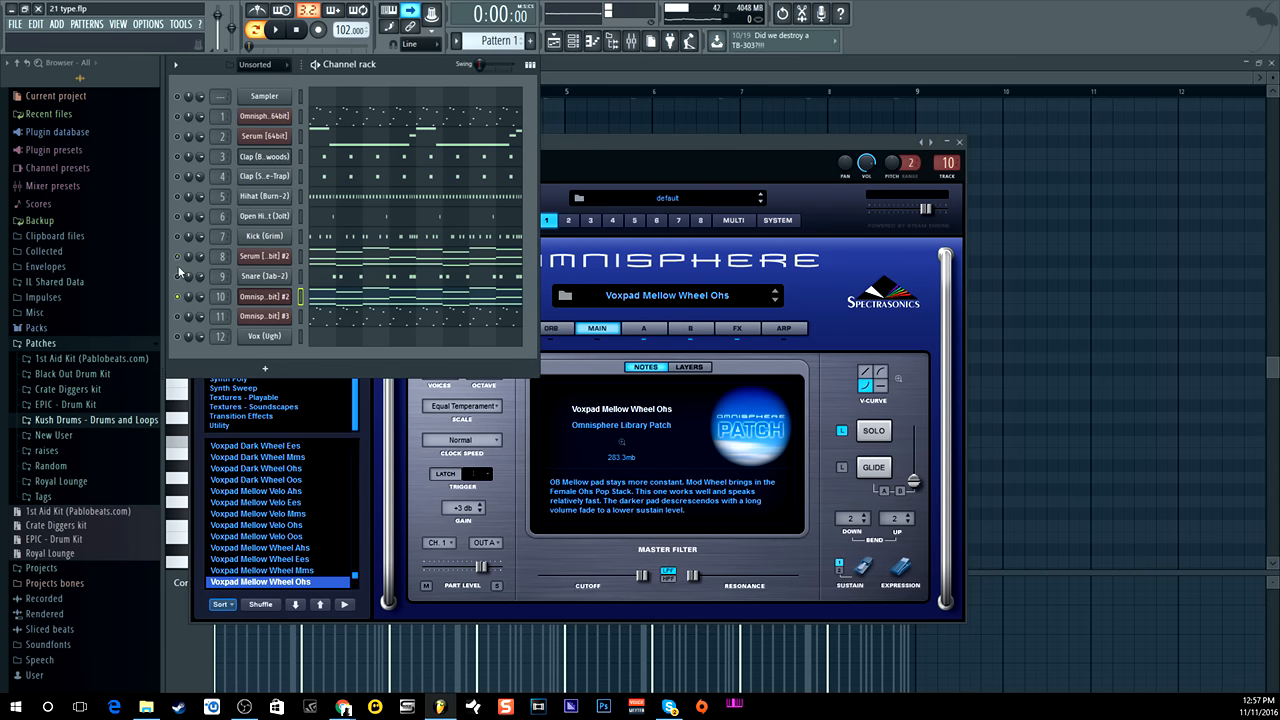
double_click(221, 296)
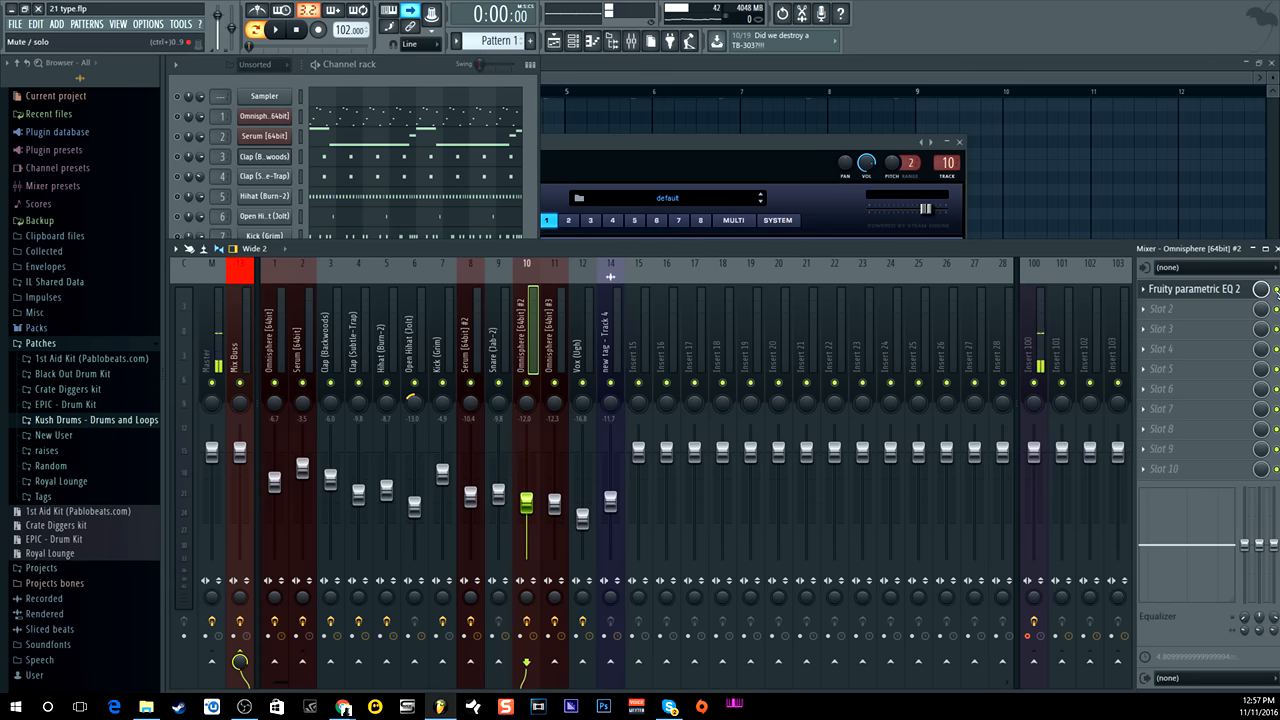
click(276, 30)
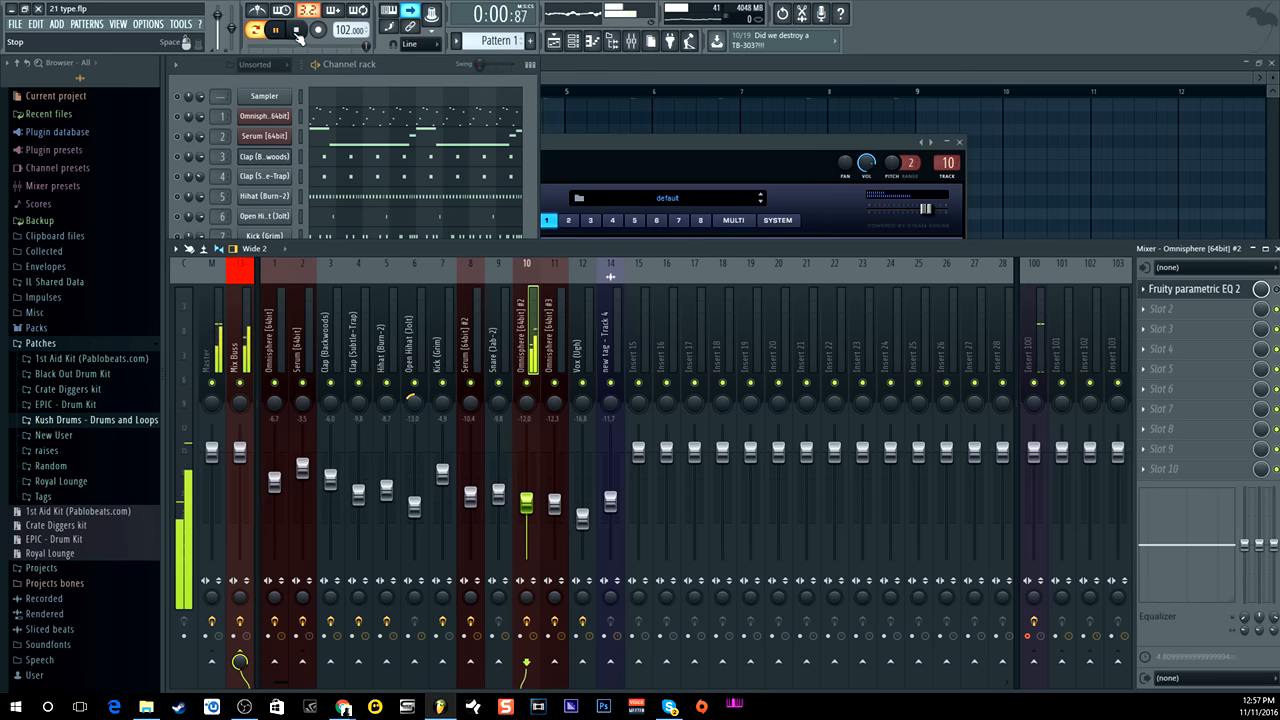
click(297, 32)
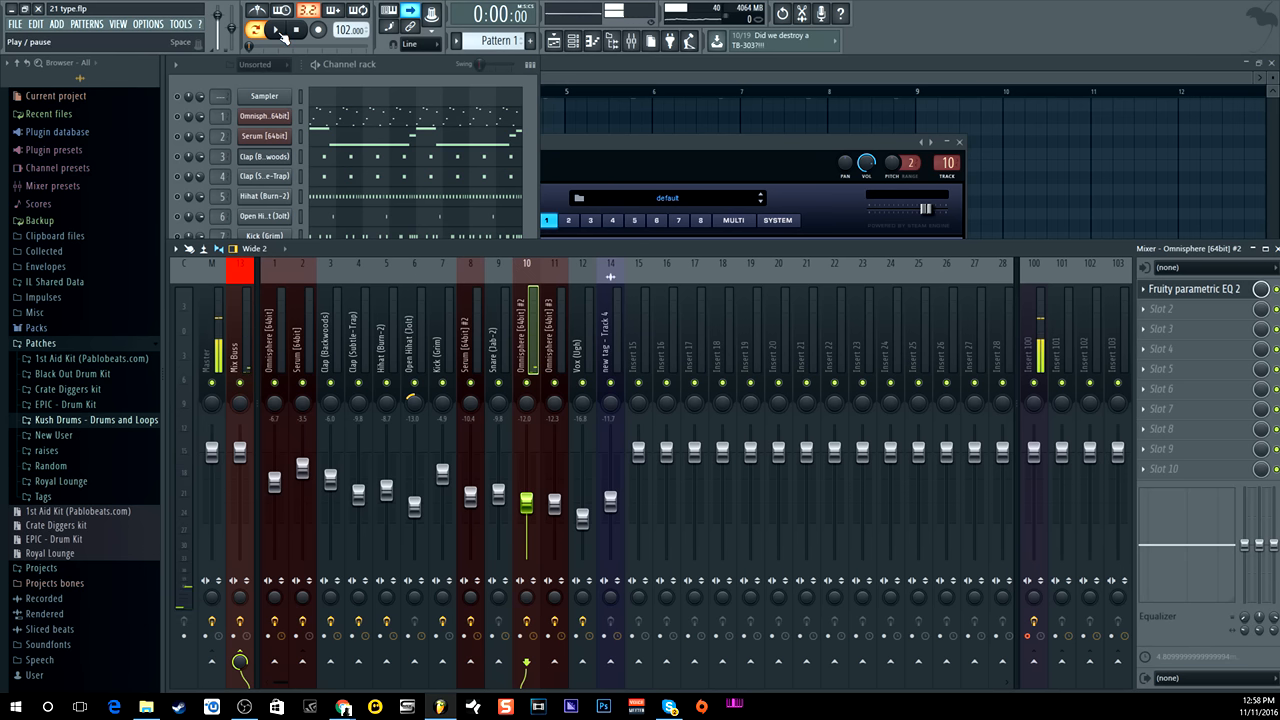
click(280, 31)
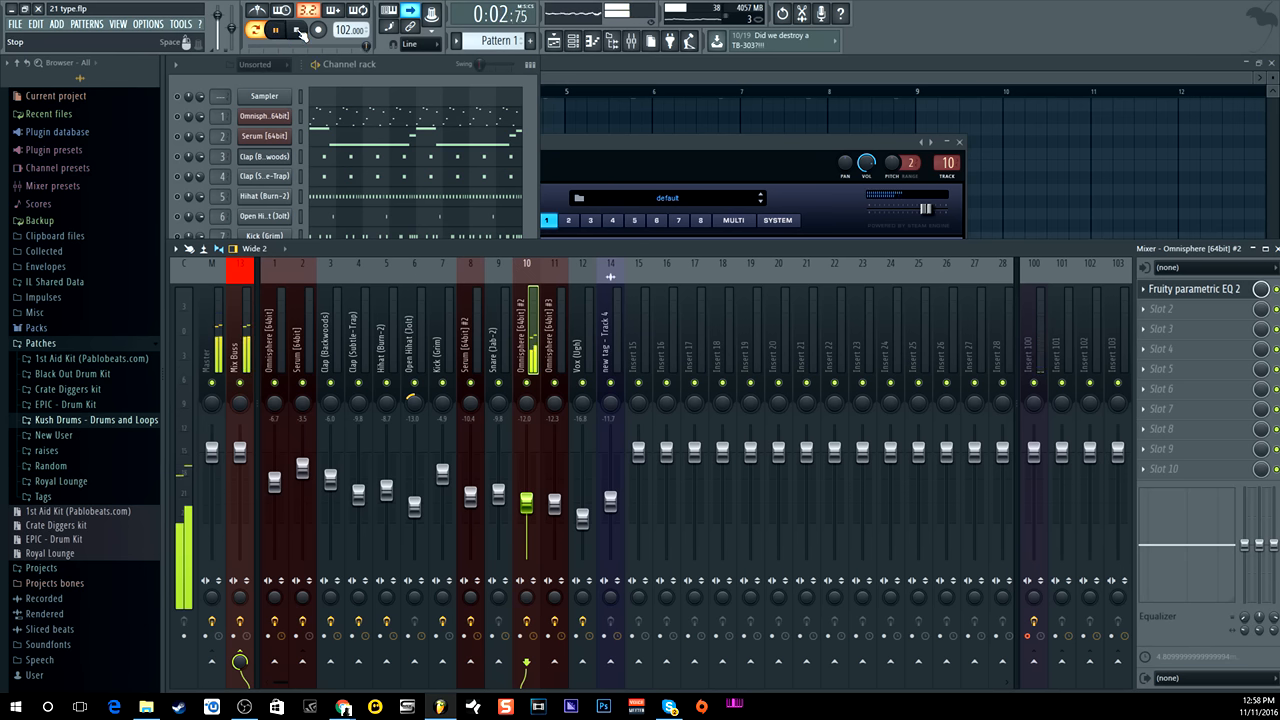
click(300, 31)
Close the Omnisphere #2 window, then view Omnisphere #3's Dynamo Trance 1 patch and close it.
click(395, 64)
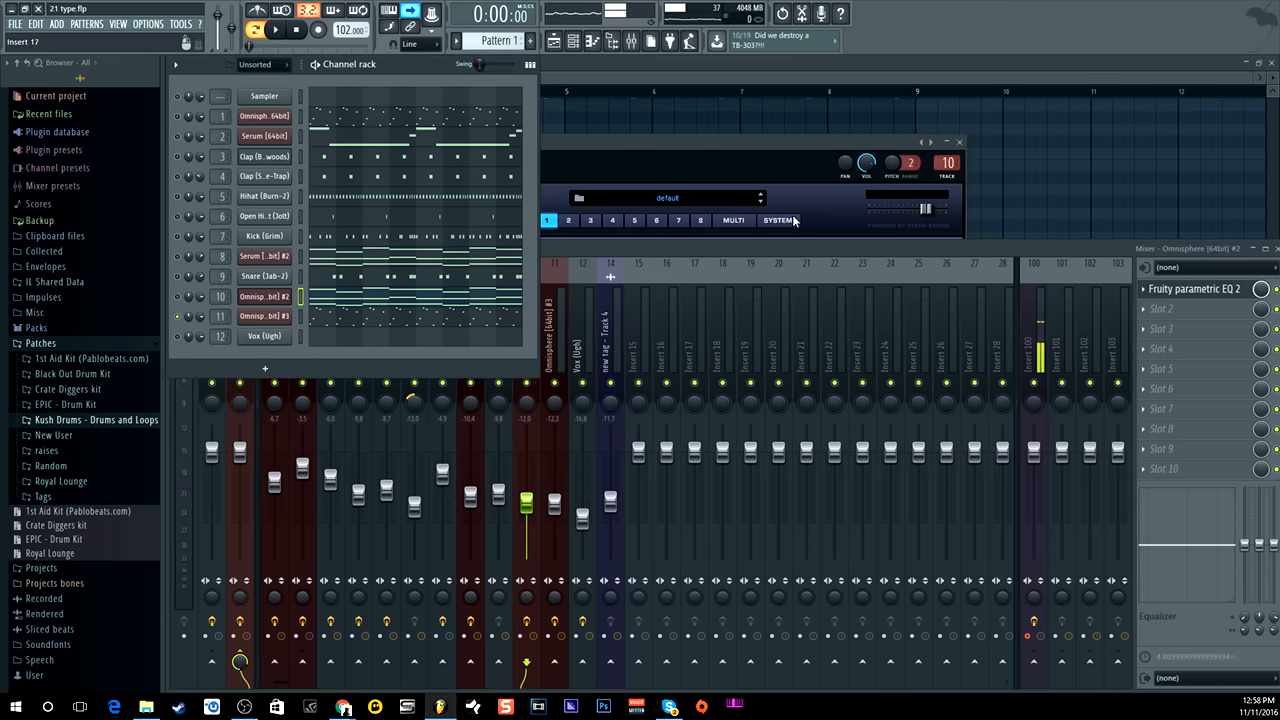
click(959, 142)
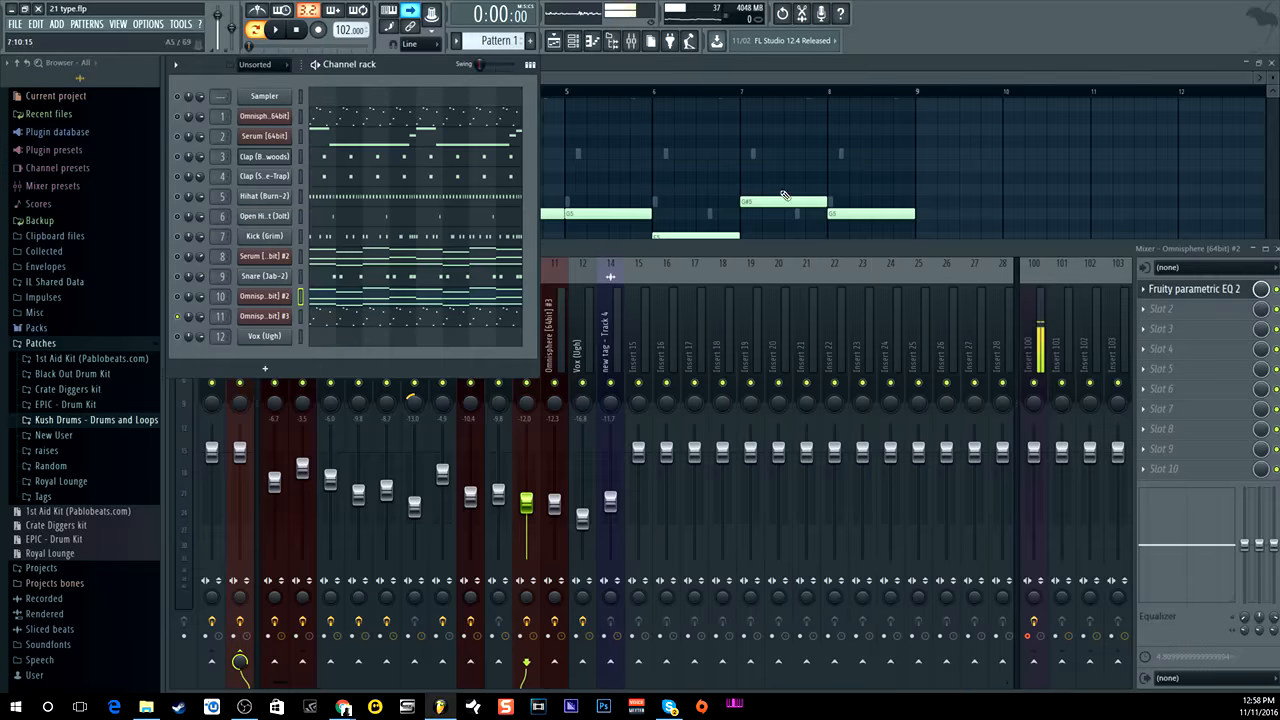
click(276, 318)
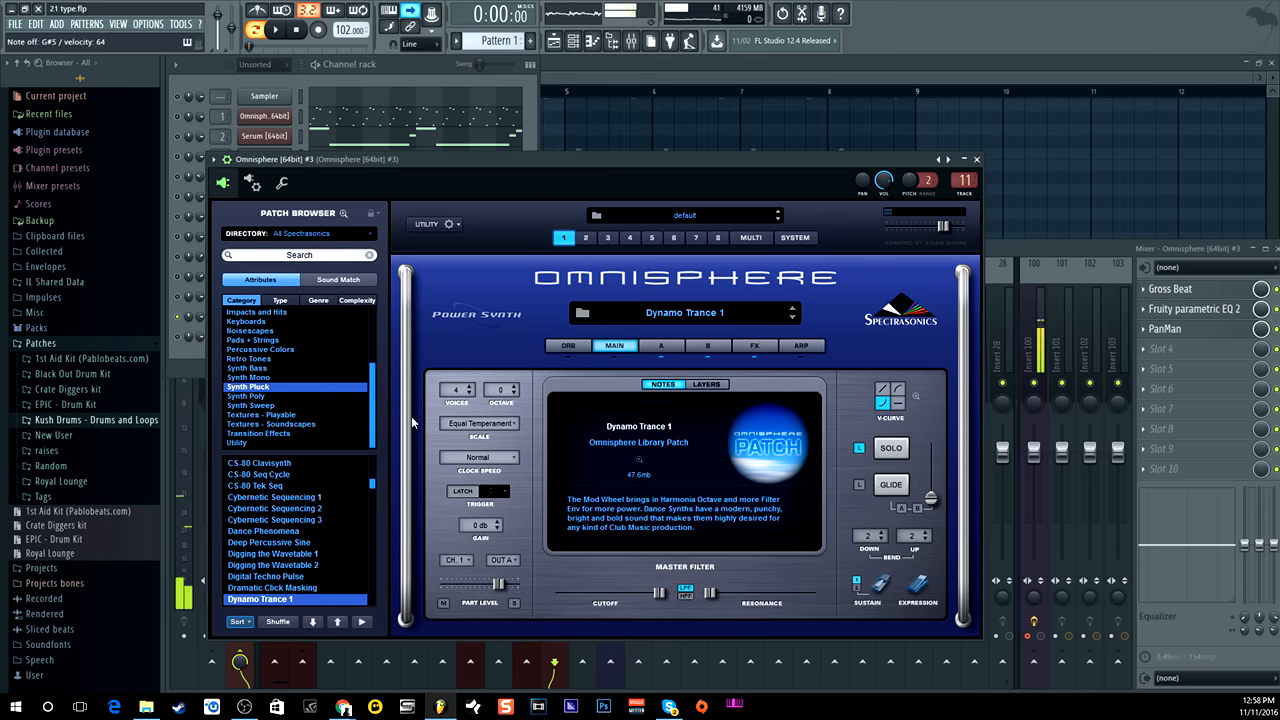
click(976, 159)
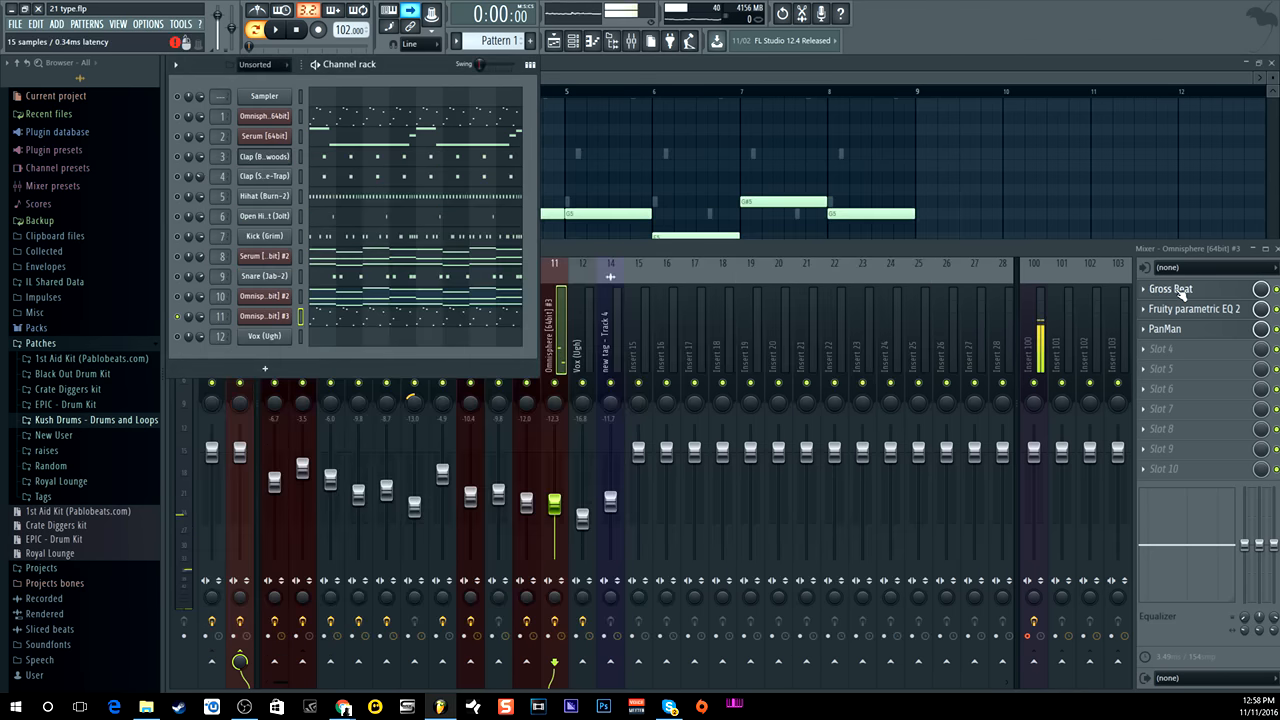
Inspect Gross Beat's 1/2 Speed setting, Fruity parametric EQ 2 and PanMan on Omnisphere #3's mixer track, then return to the channel rack.
click(1180, 290)
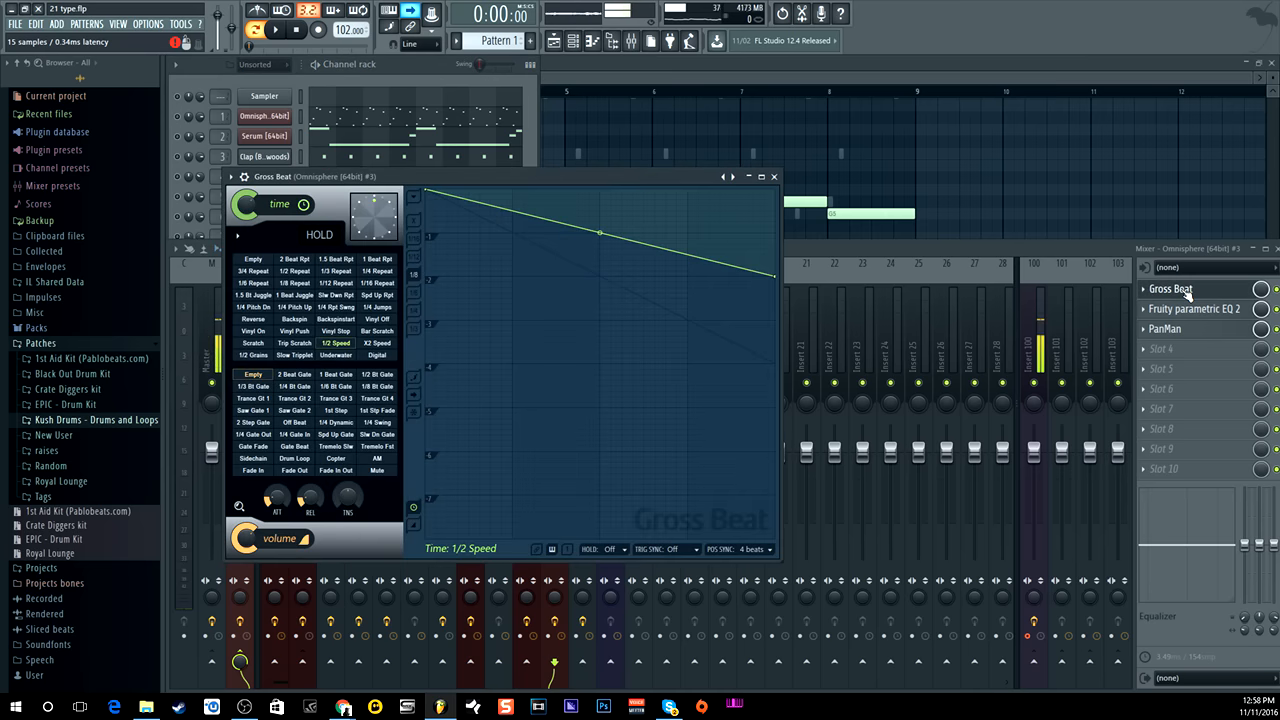
click(1190, 309)
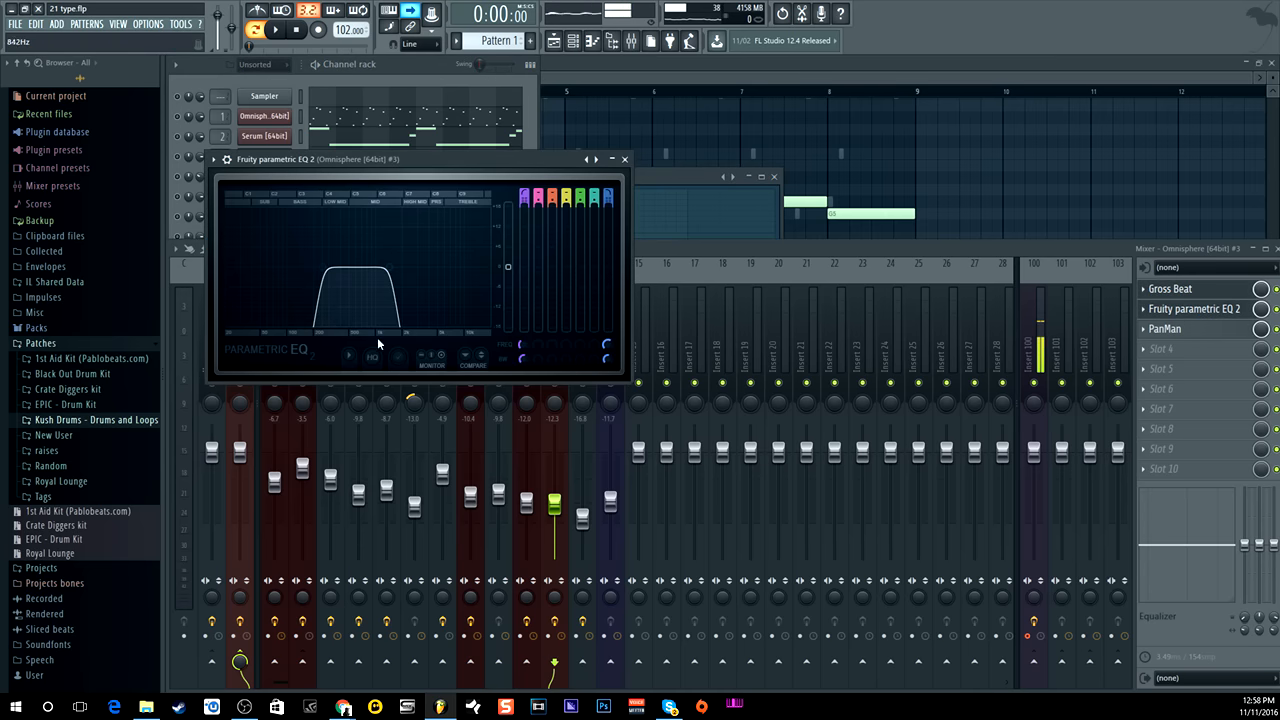
click(1165, 329)
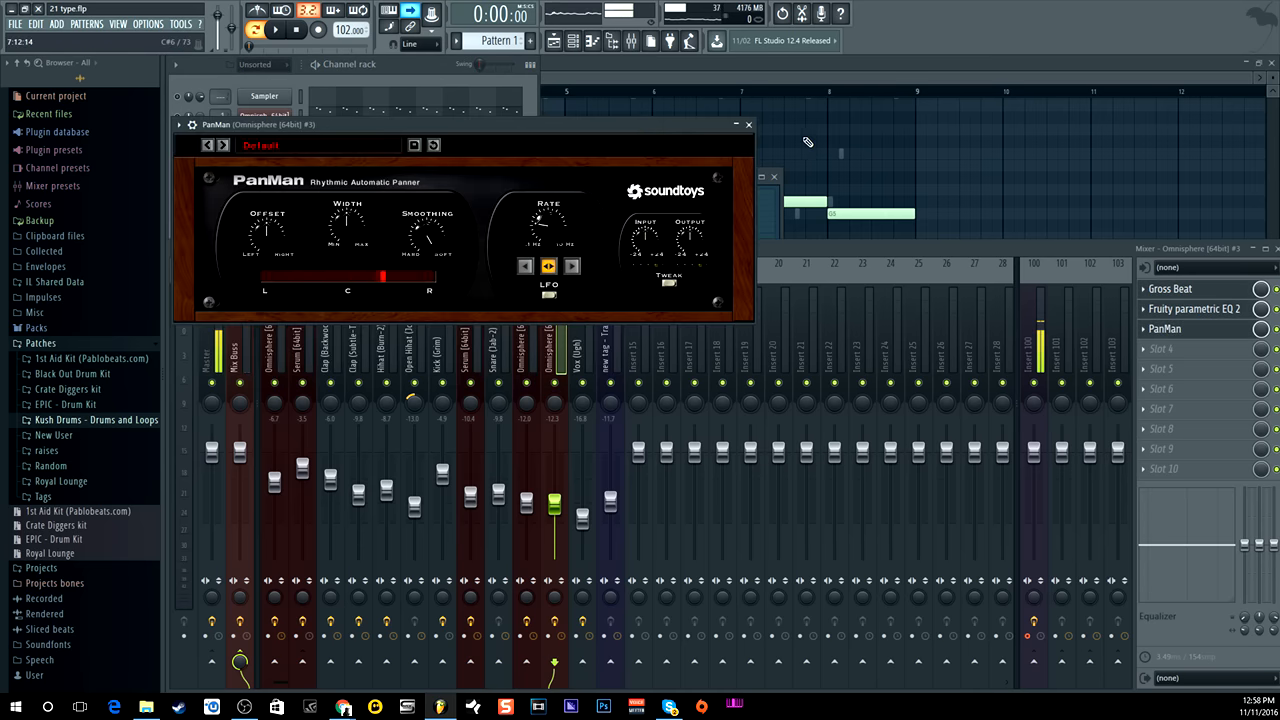
click(749, 126)
click(480, 130)
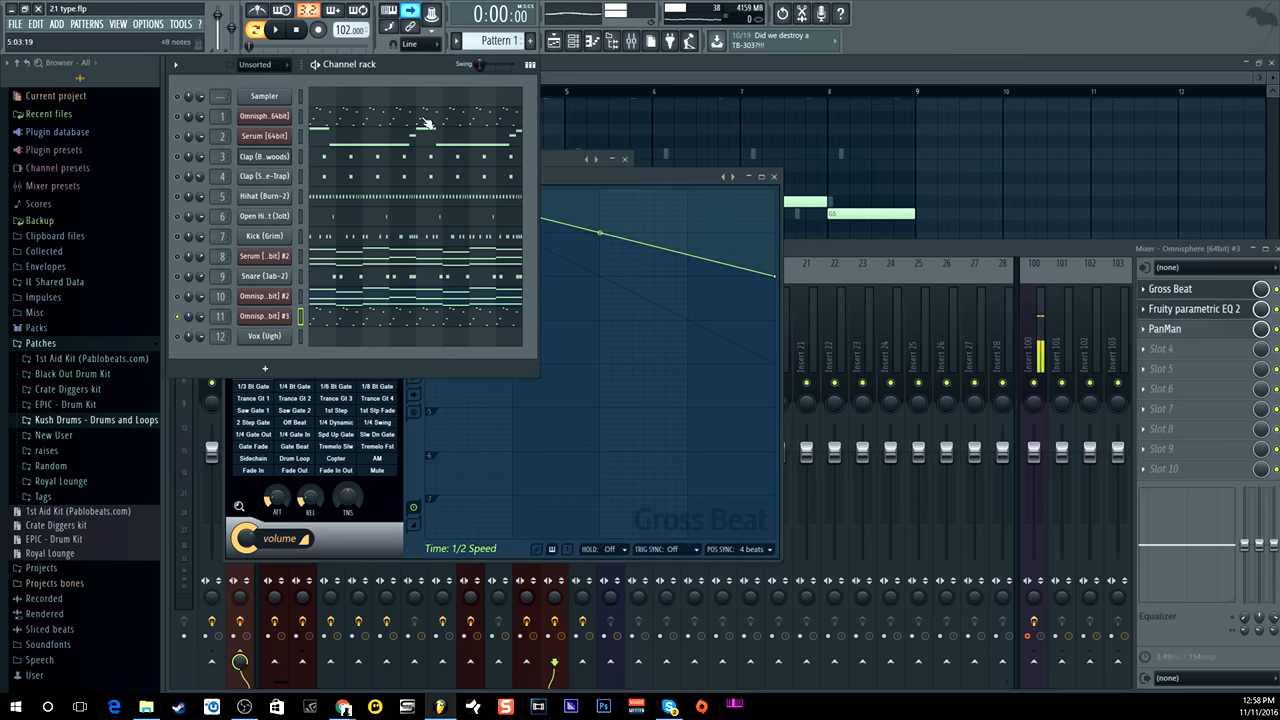
Play the soloed Omnisphere #3 channel twice with the mixer in view, stopping playback each time.
click(1084, 255)
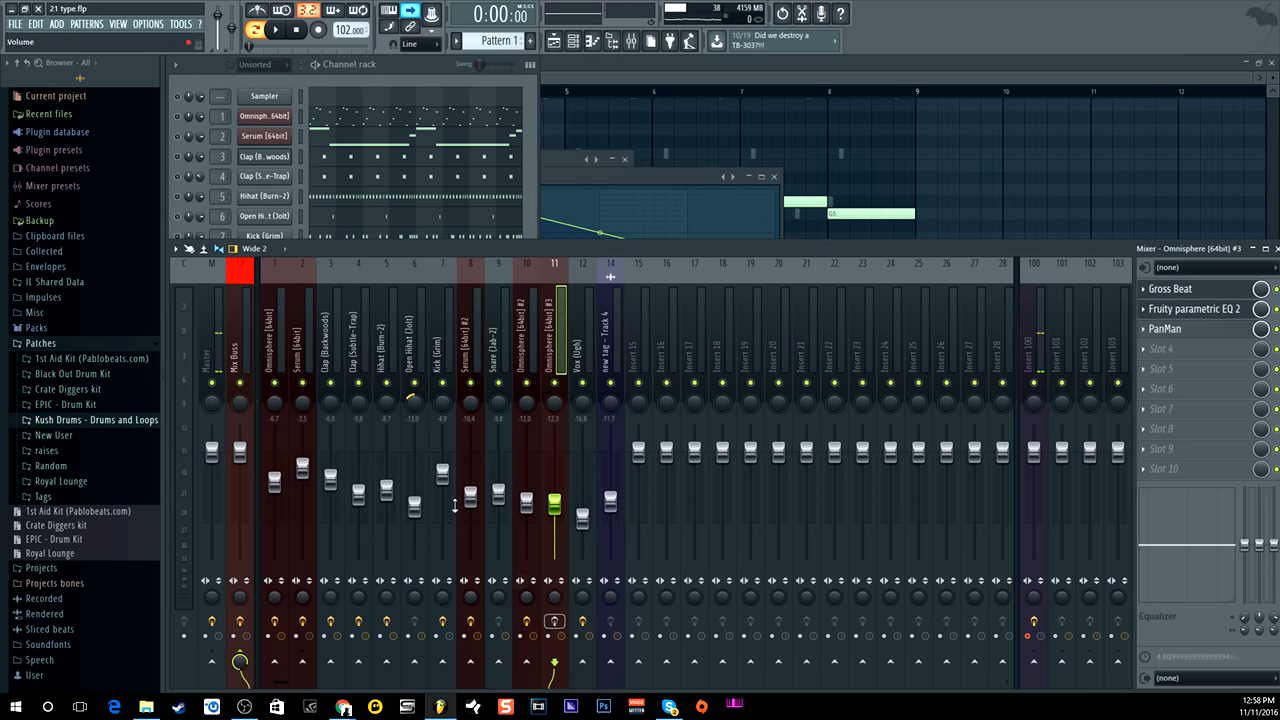
click(282, 37)
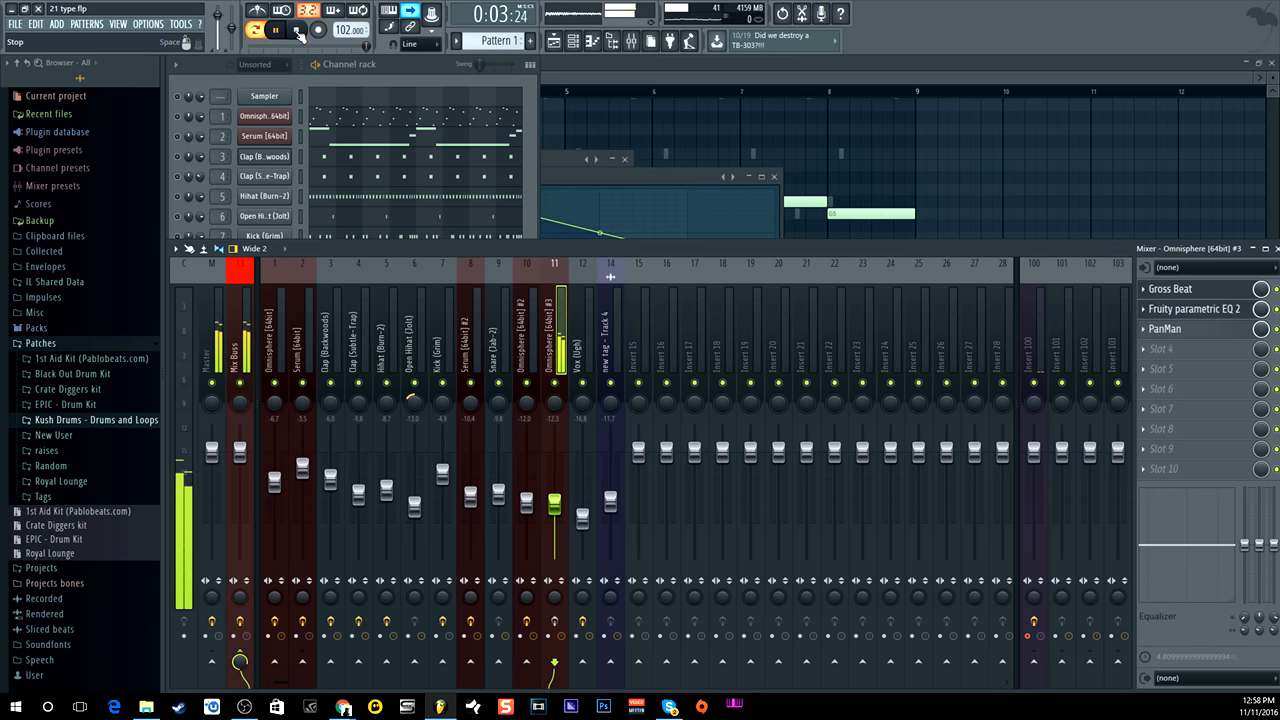
click(298, 31)
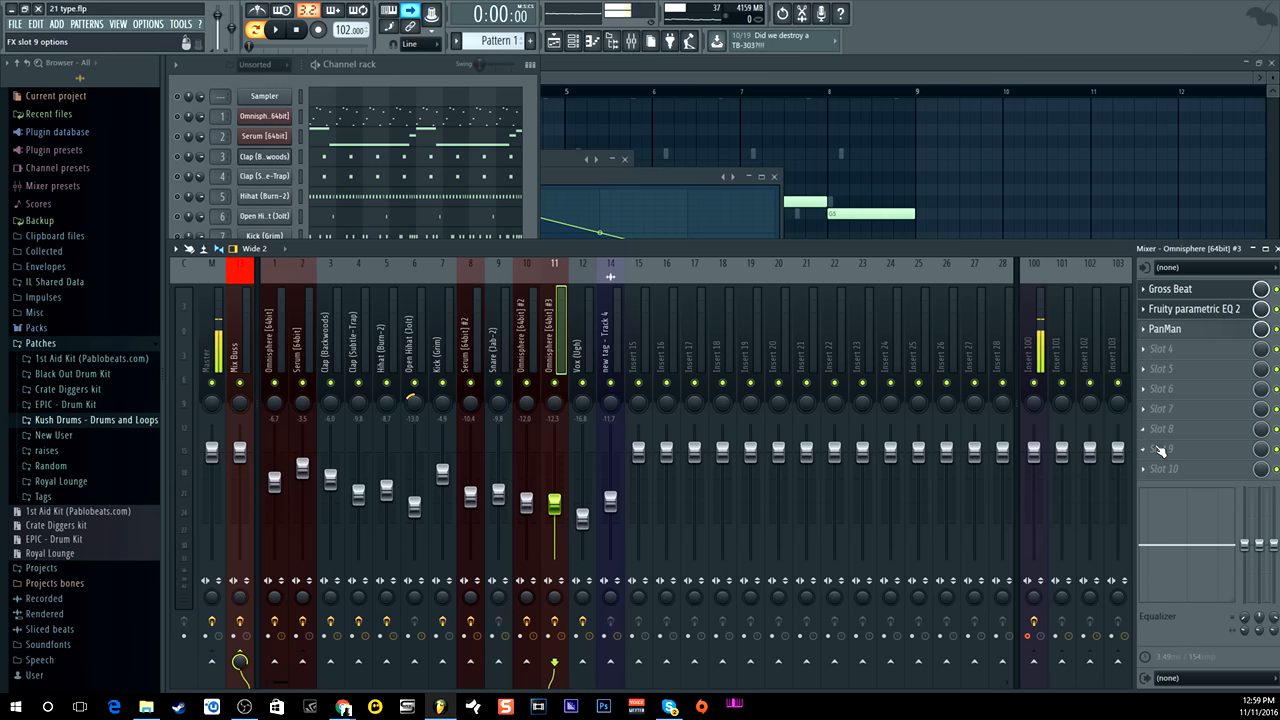
click(277, 30)
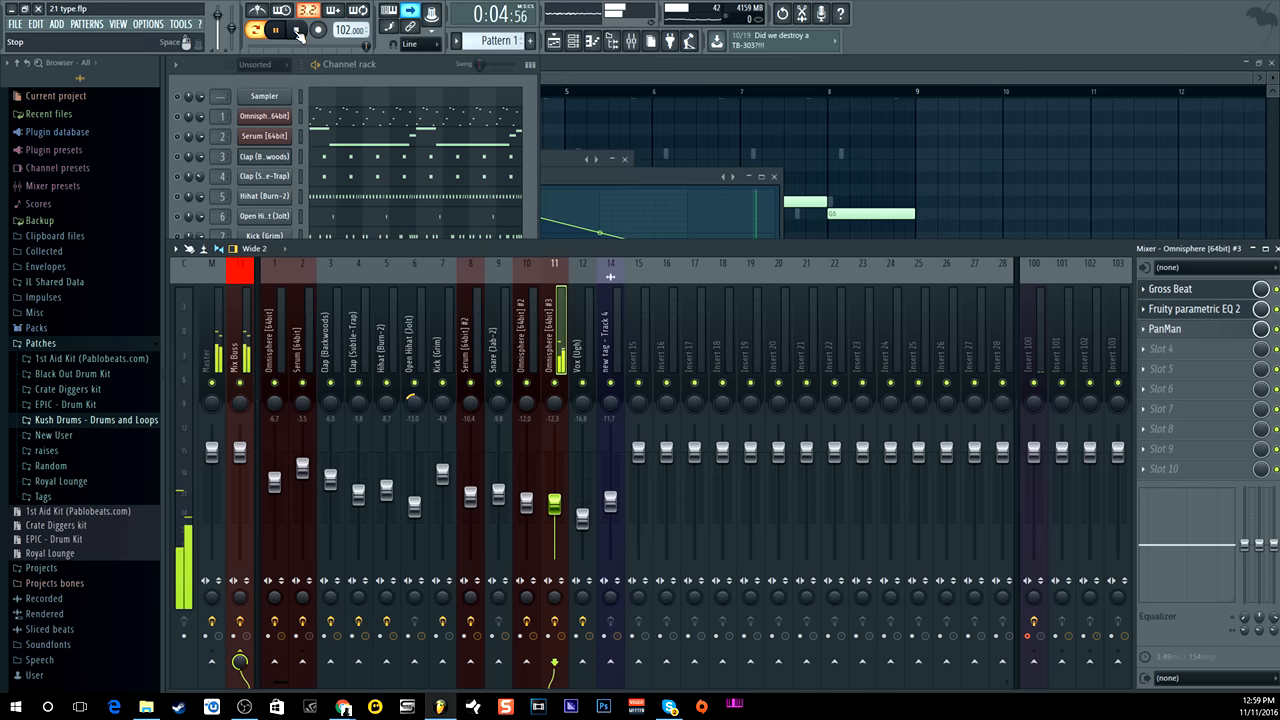
click(298, 34)
Play the first Omnisphere channel together with Omnisphere #3, lower Omnisphere #3's mixer level to -15.0, and stop.
click(402, 74)
click(178, 117)
click(281, 32)
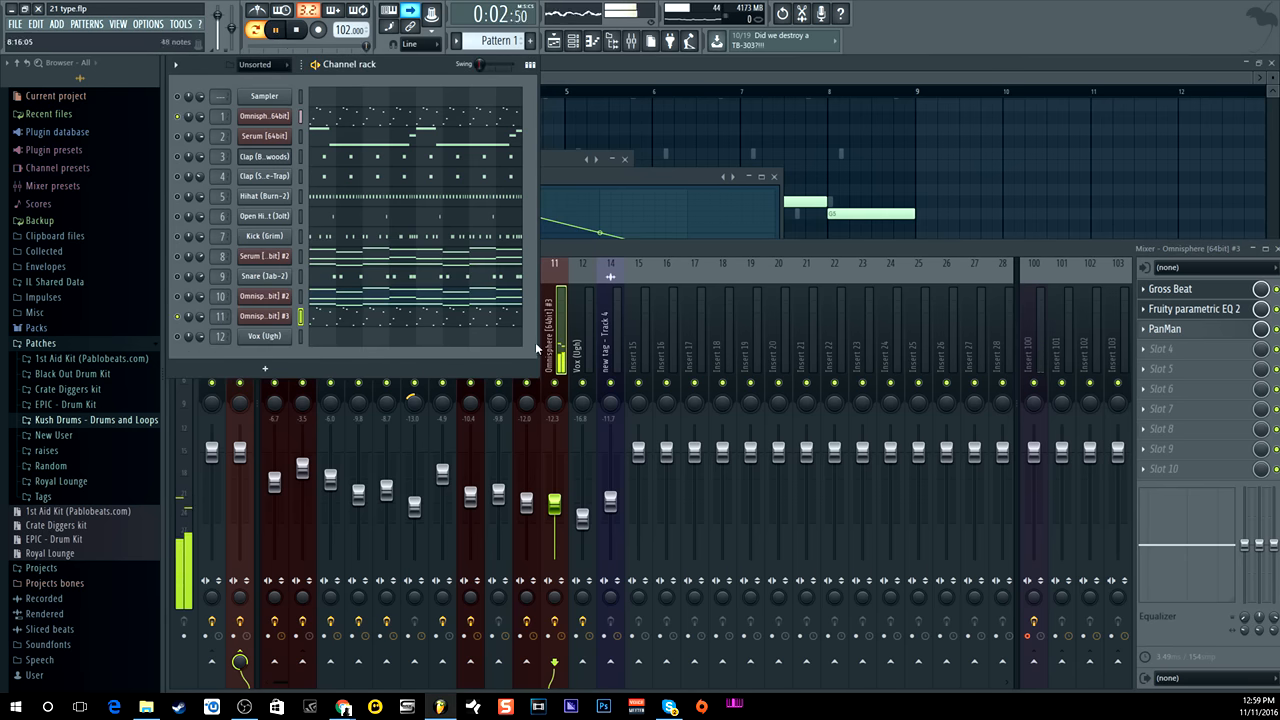
drag(562, 505, 562, 515)
click(297, 31)
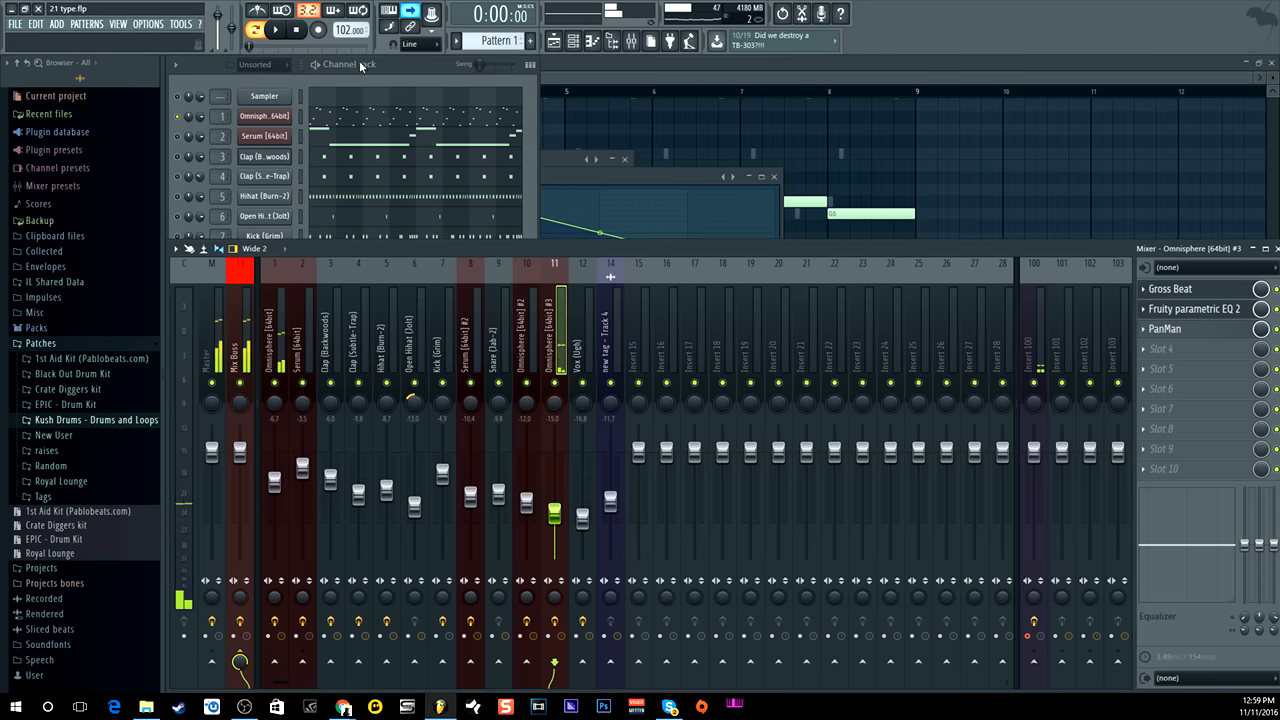
Unmute the remaining melodic and drum channels, play the full pattern, then stop.
click(426, 71)
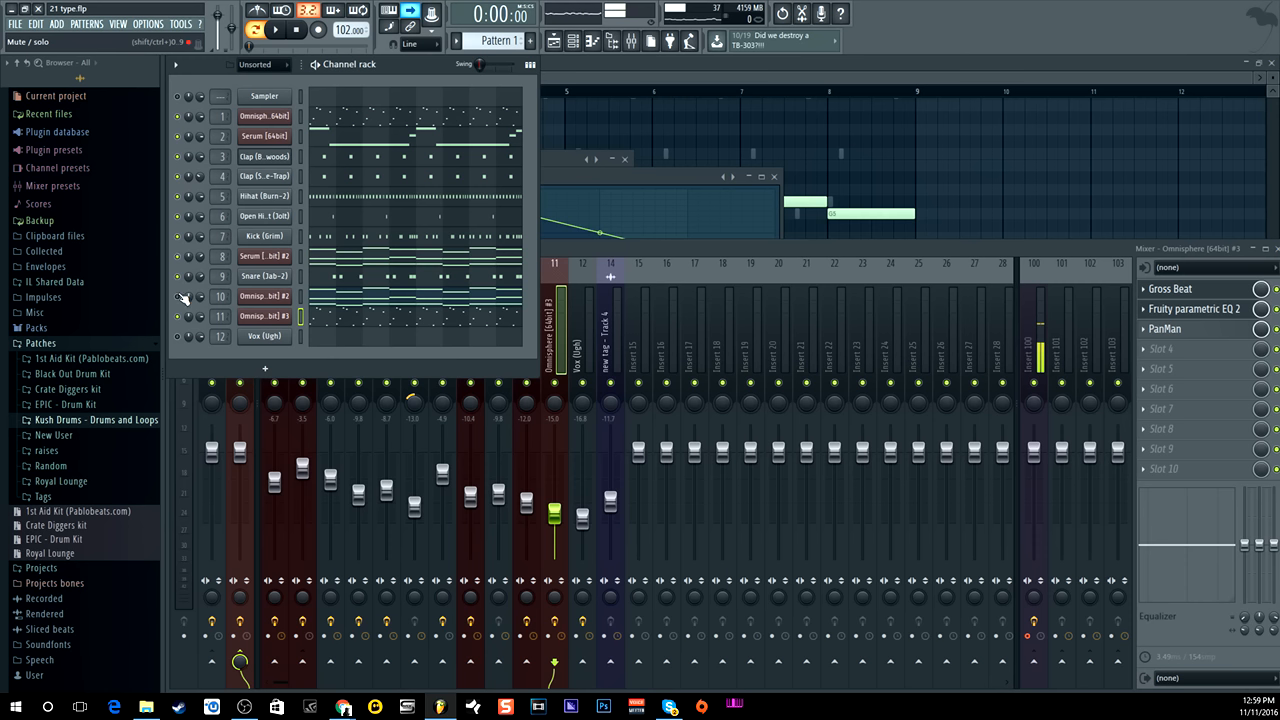
click(276, 30)
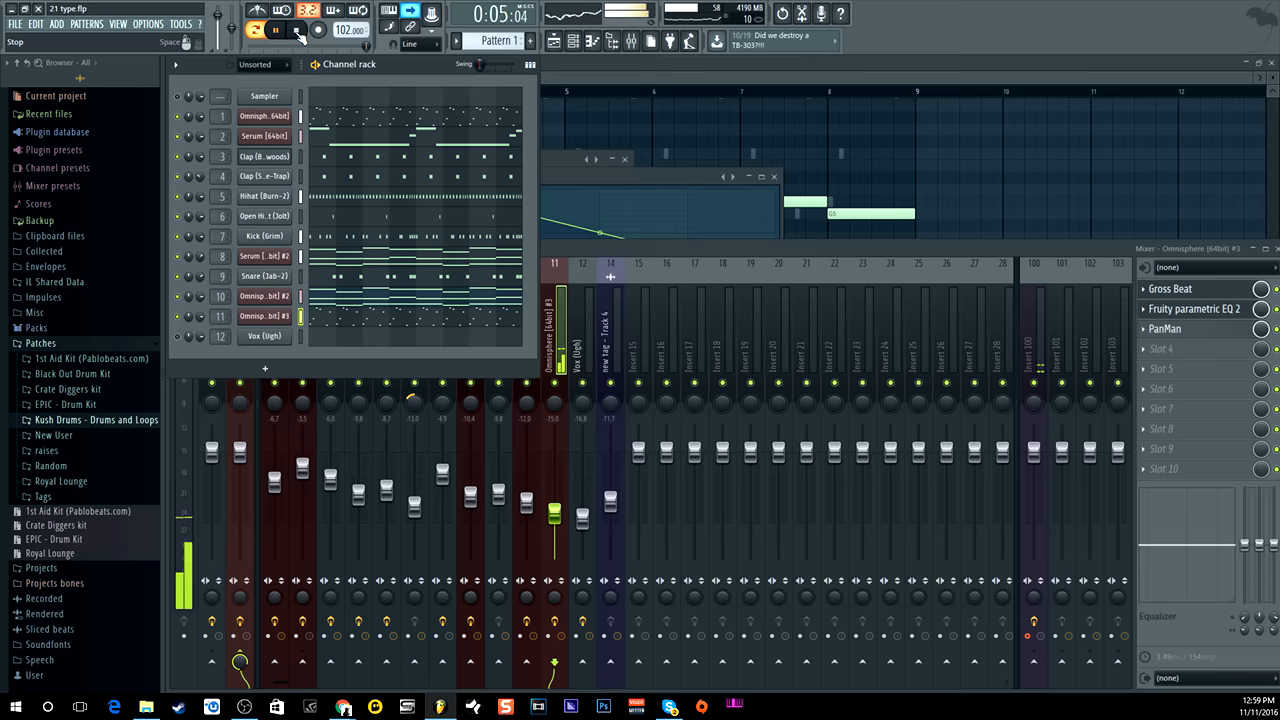
click(298, 30)
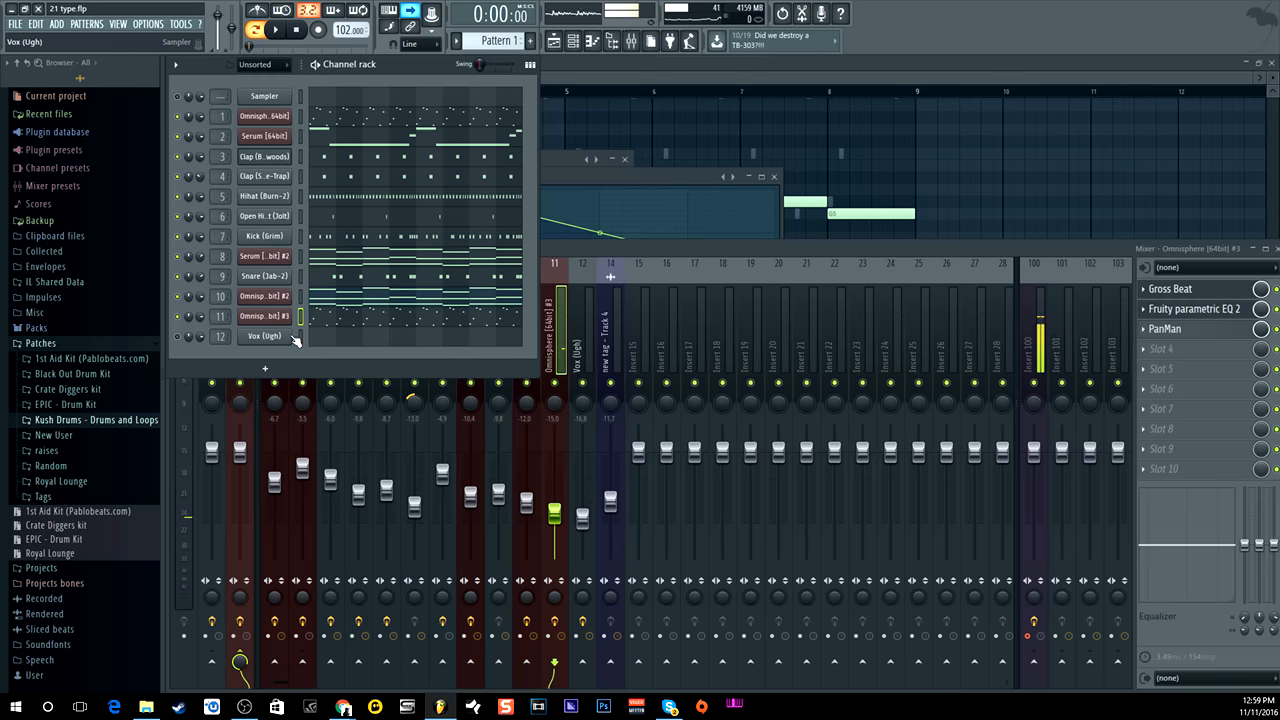
Open the playlist, play the song arrangement from about bar 25, then stop.
click(577, 50)
click(553, 41)
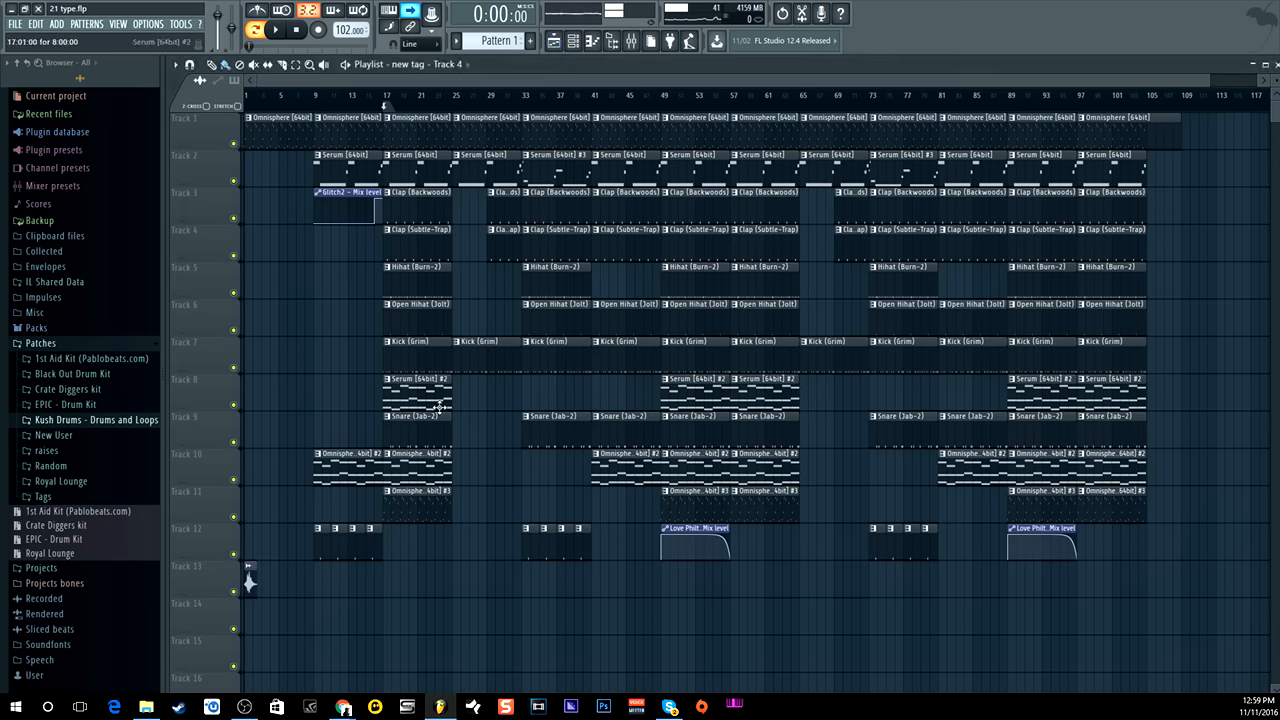
click(446, 98)
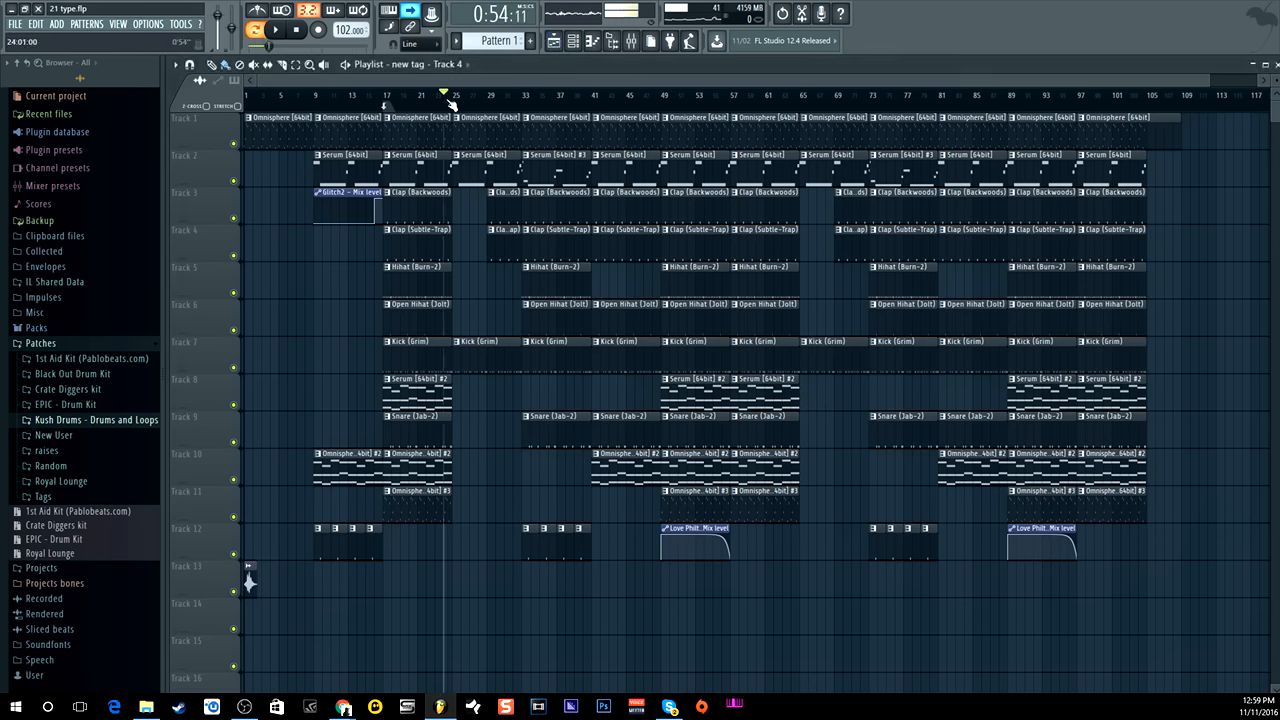
click(455, 99)
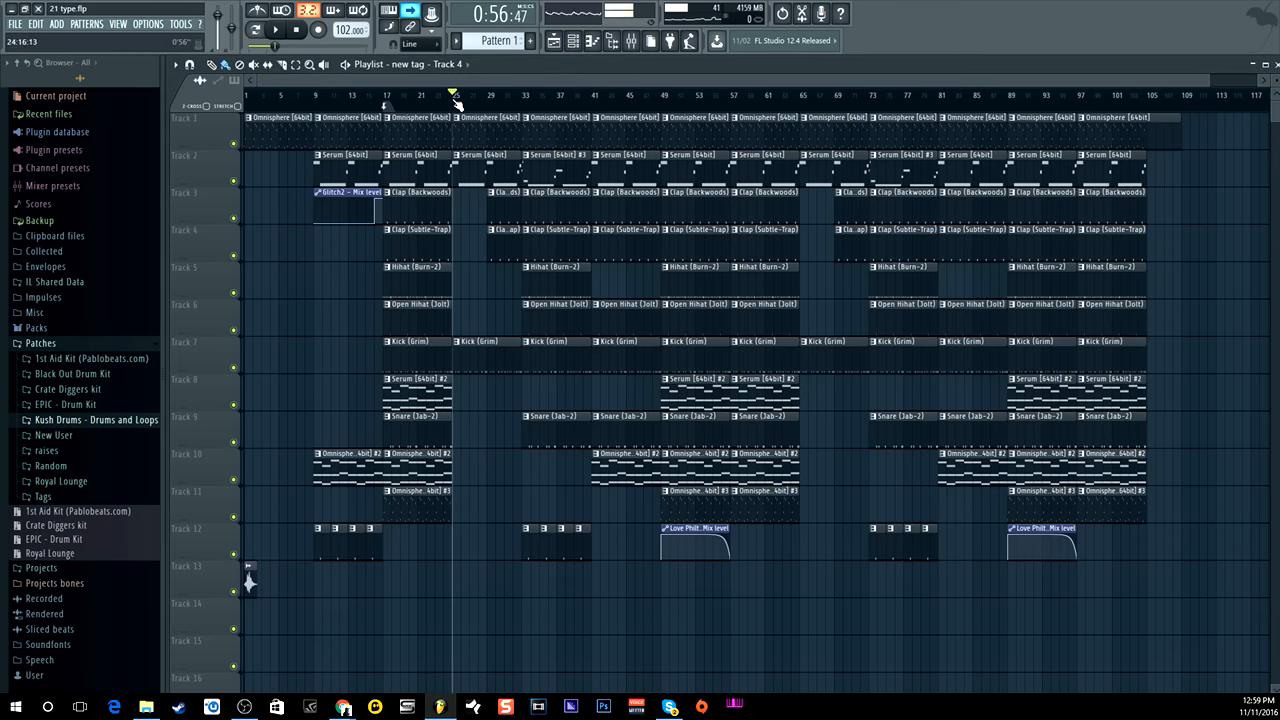
click(278, 31)
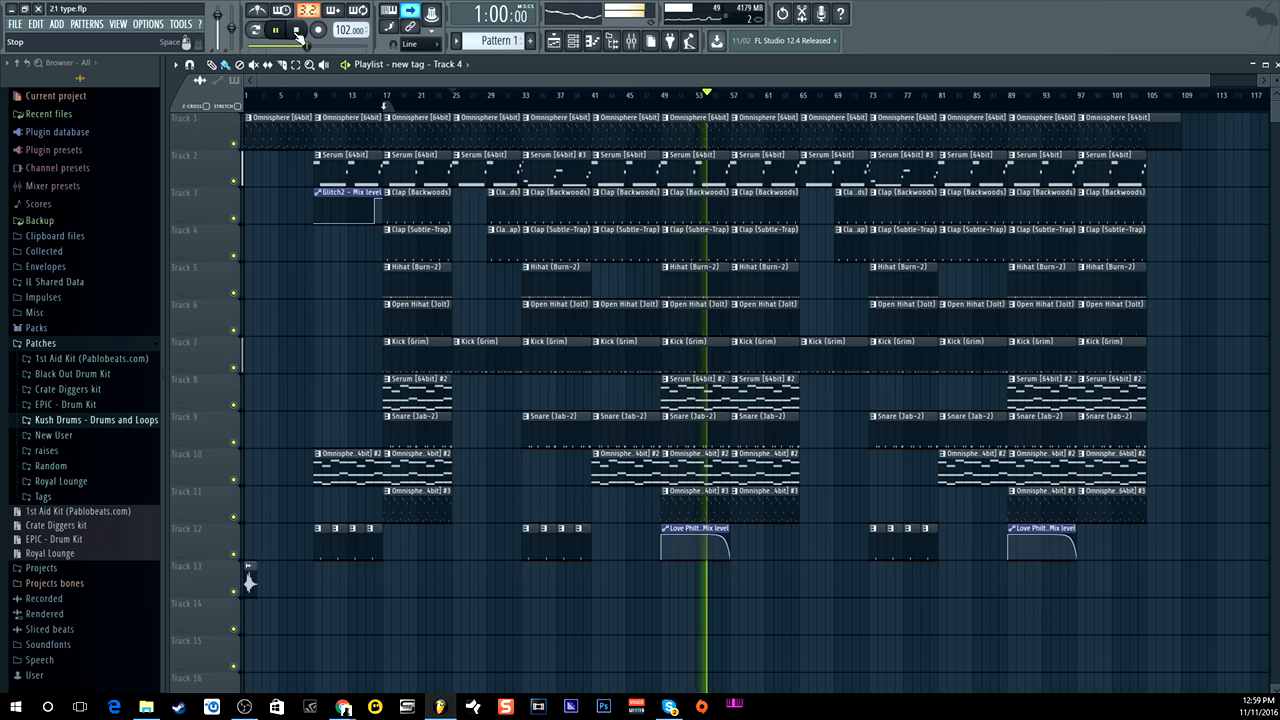
click(297, 34)
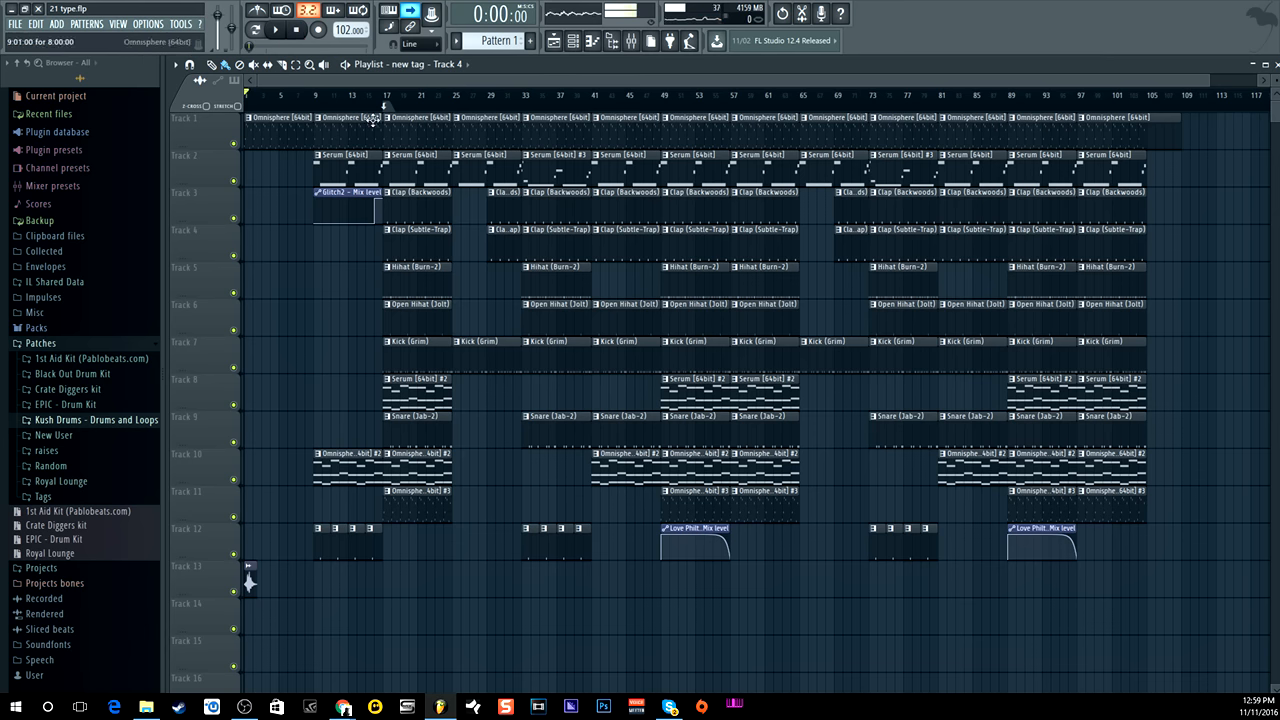
Play the Glitch2 mix-level automation section from about bar 16 and about bar 14, bringing up the mixer, and stop playback.
click(375, 104)
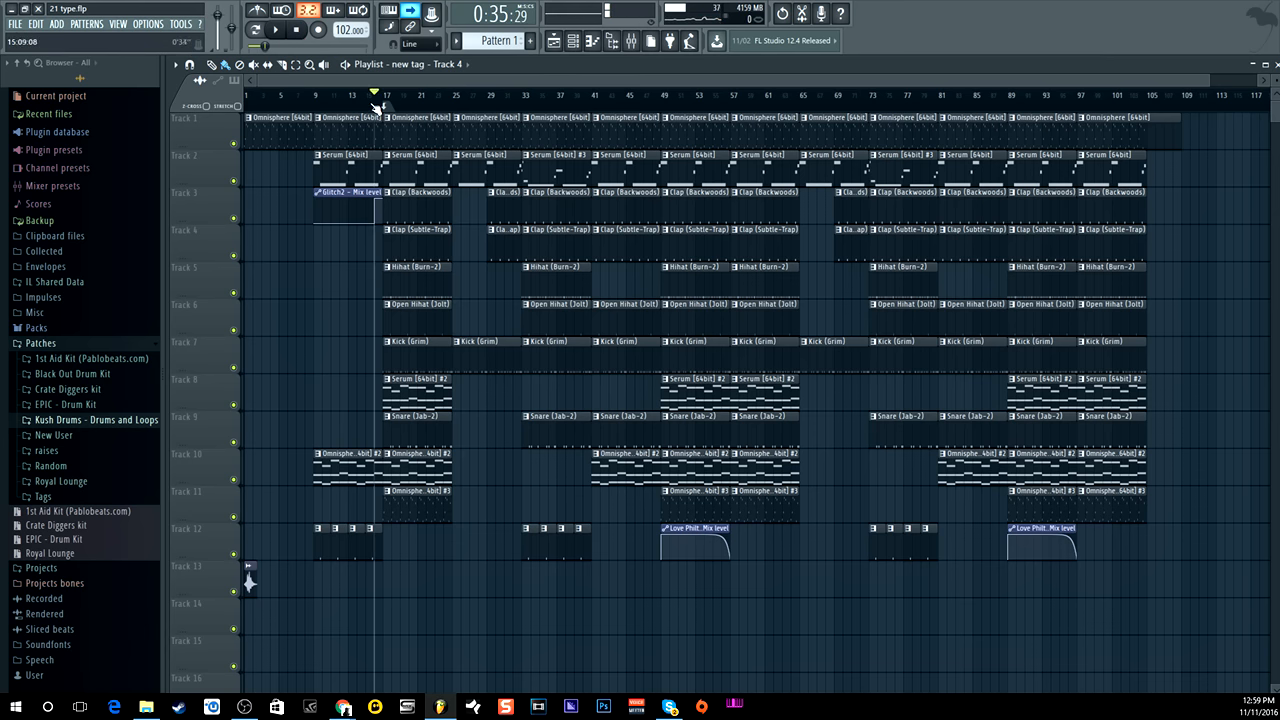
click(283, 38)
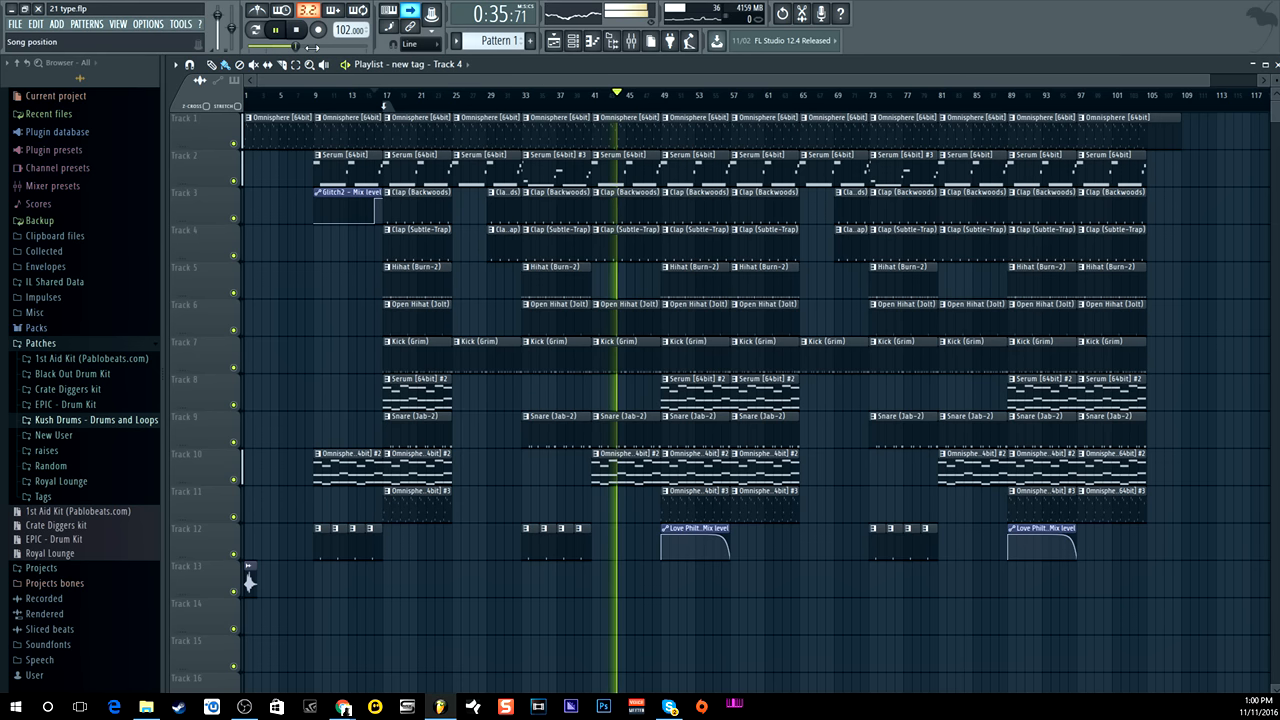
click(363, 106)
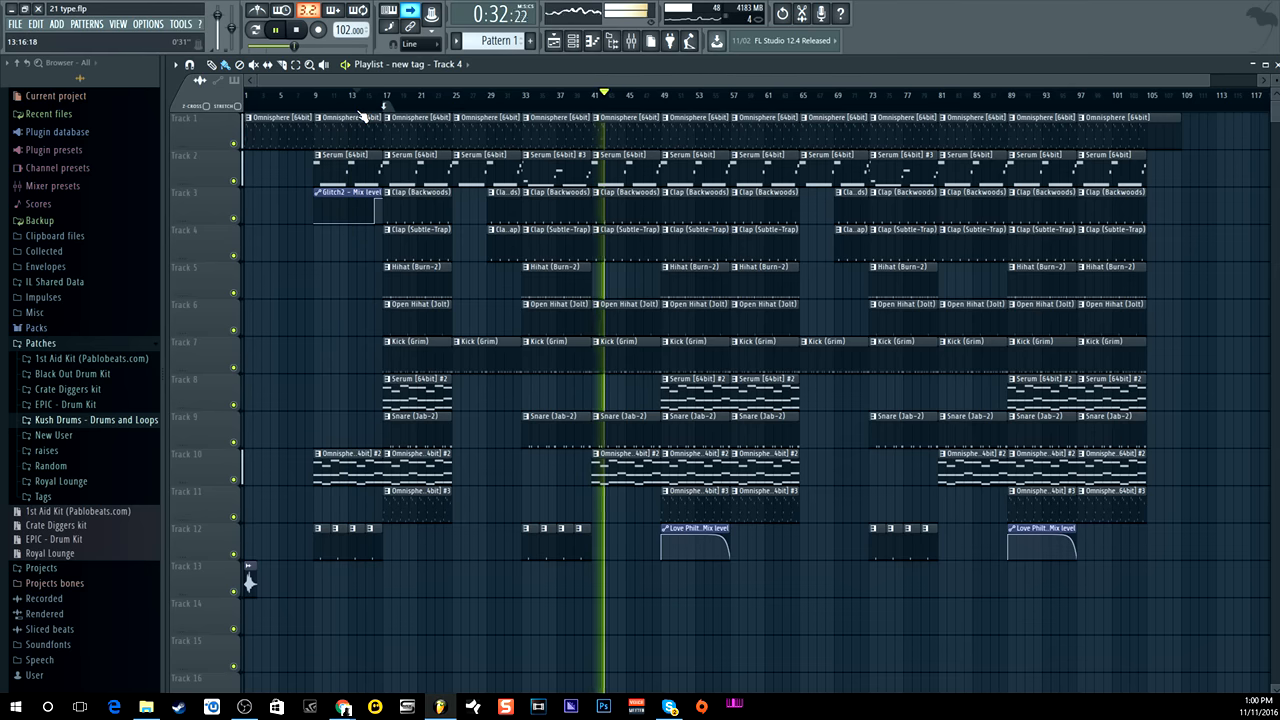
key(F9)
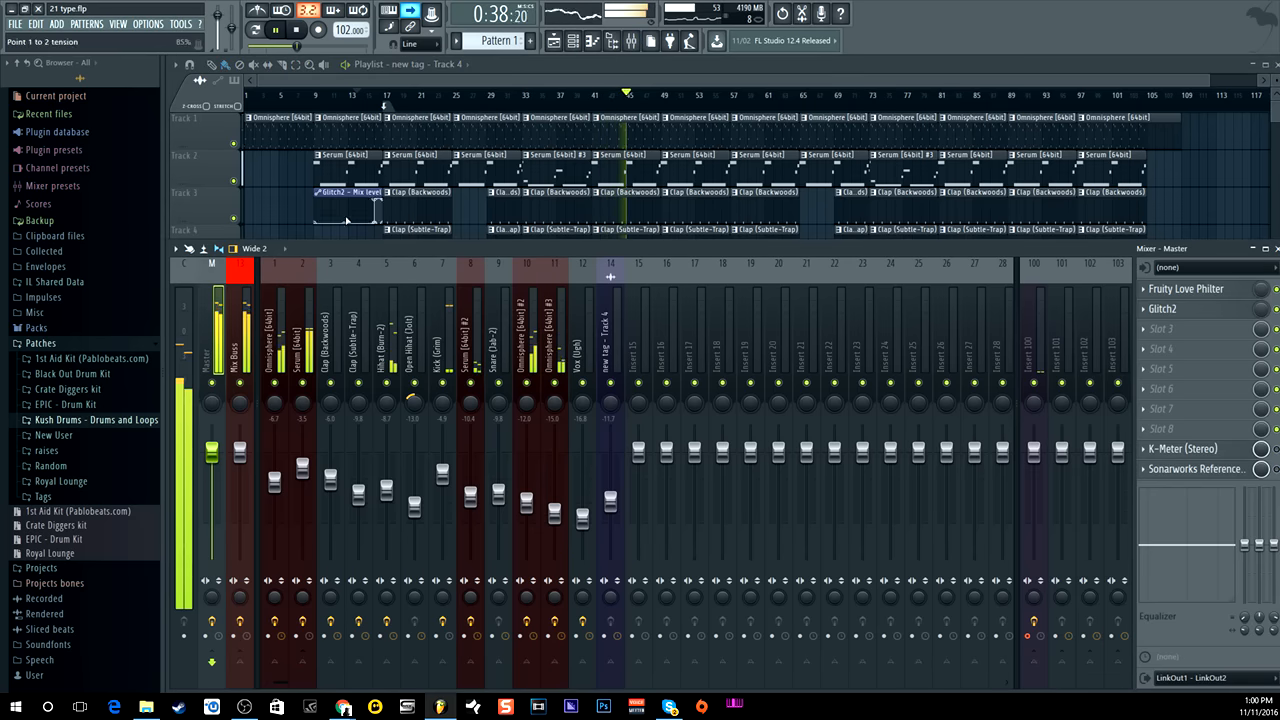
key(space)
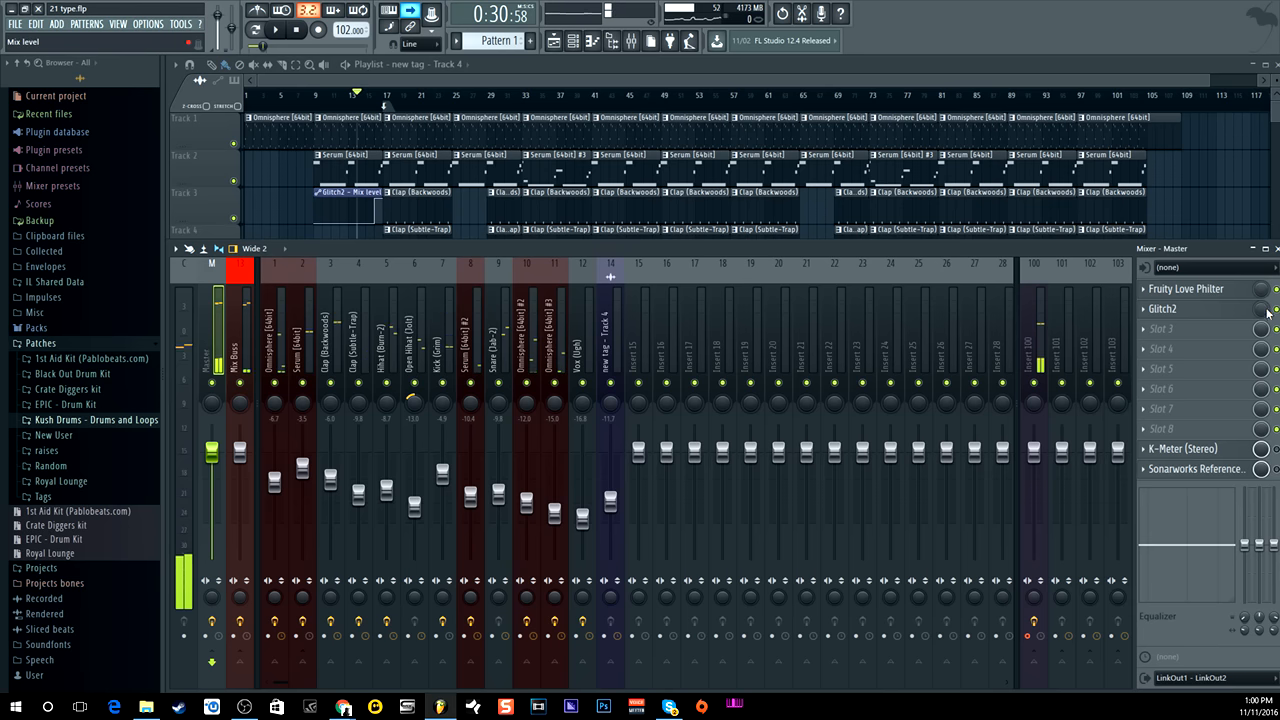
key(space)
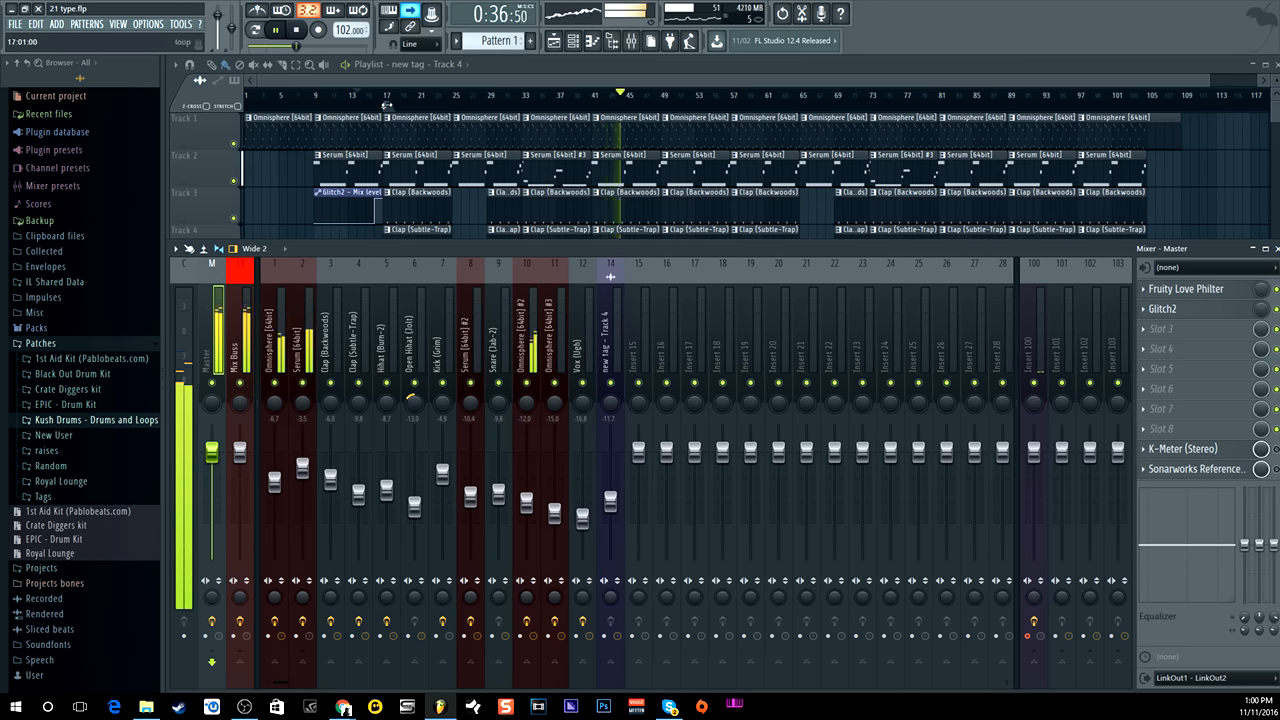
key(space)
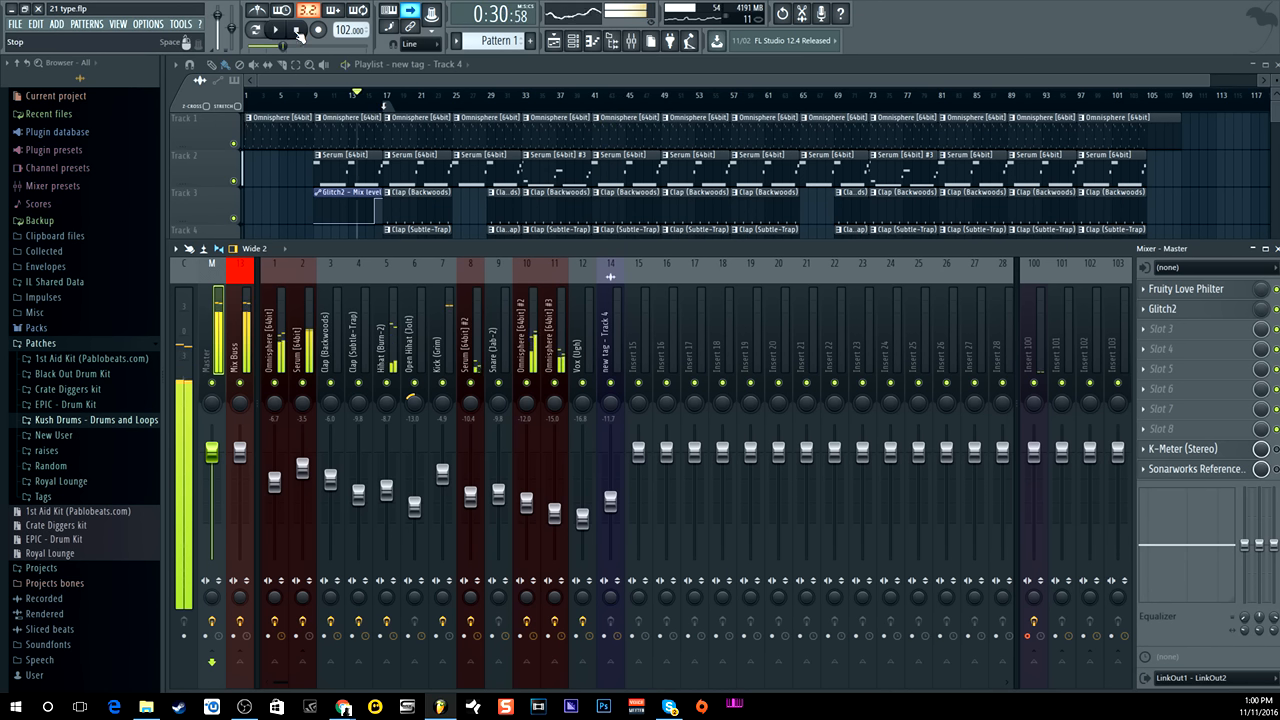
Play the arrangement from bar 49, where the Love Philter automation starts, check the mixer, and stop with the playhead back at the start.
click(362, 205)
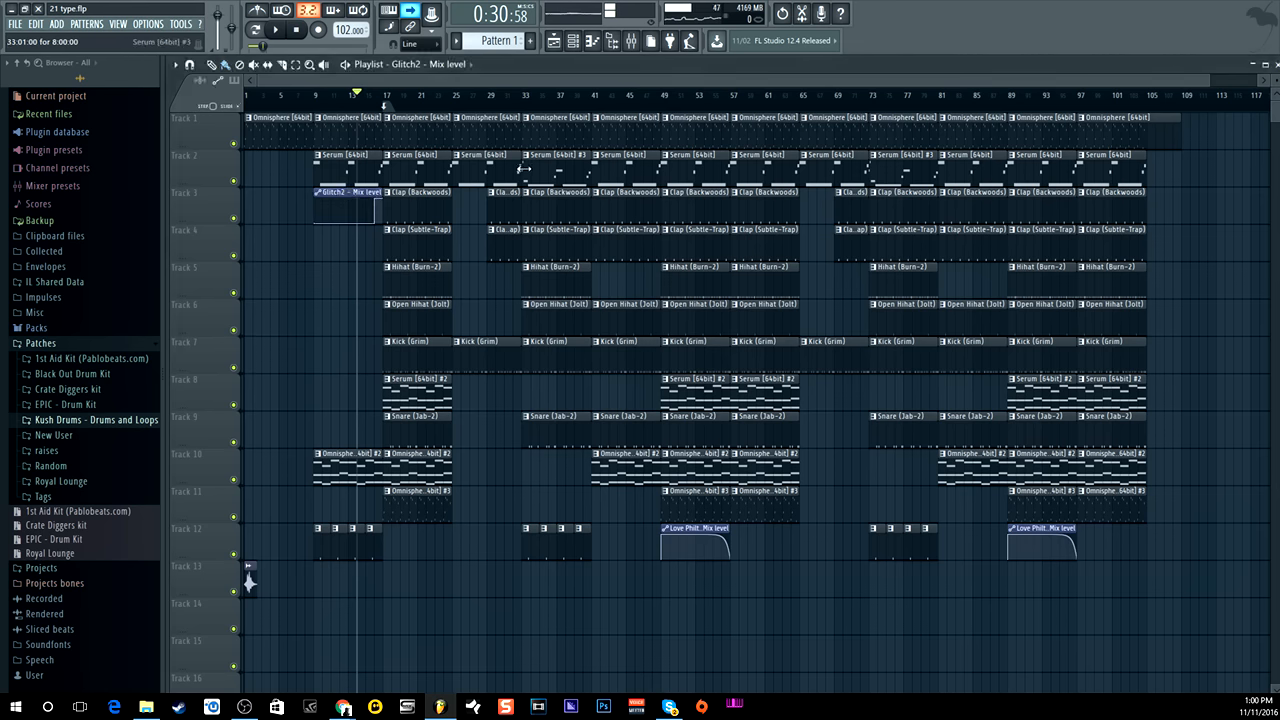
click(663, 98)
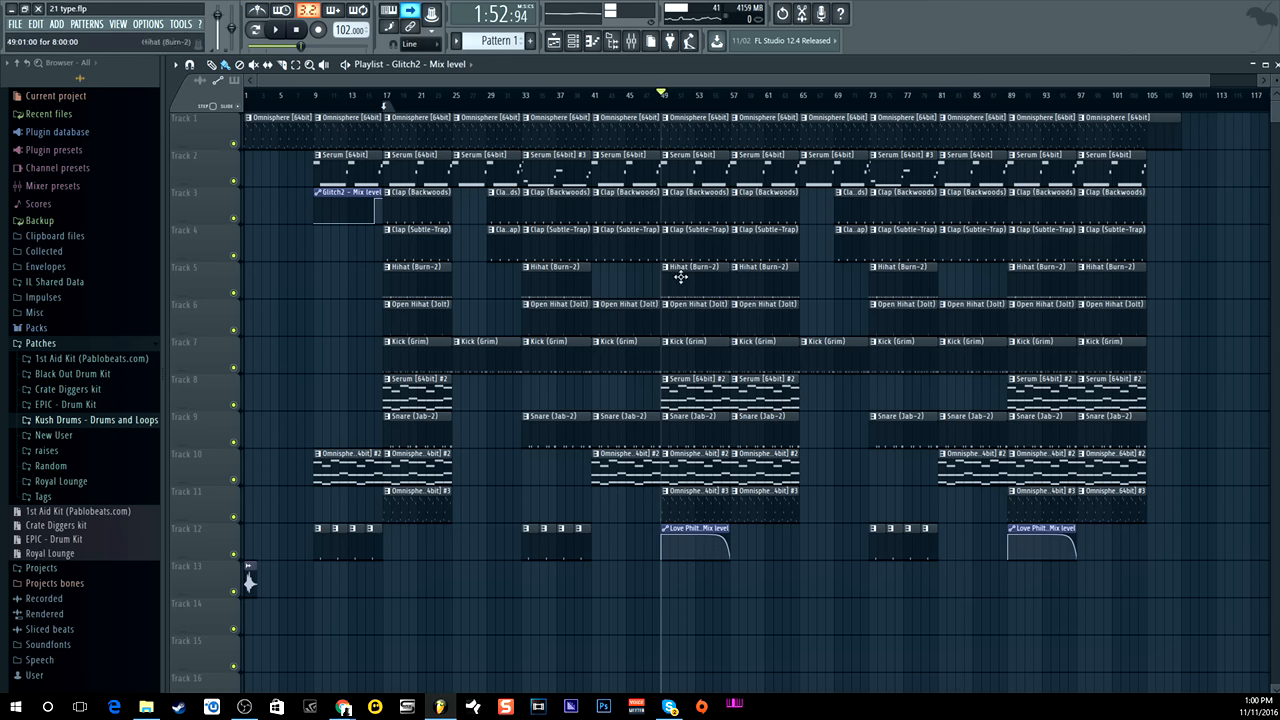
click(278, 31)
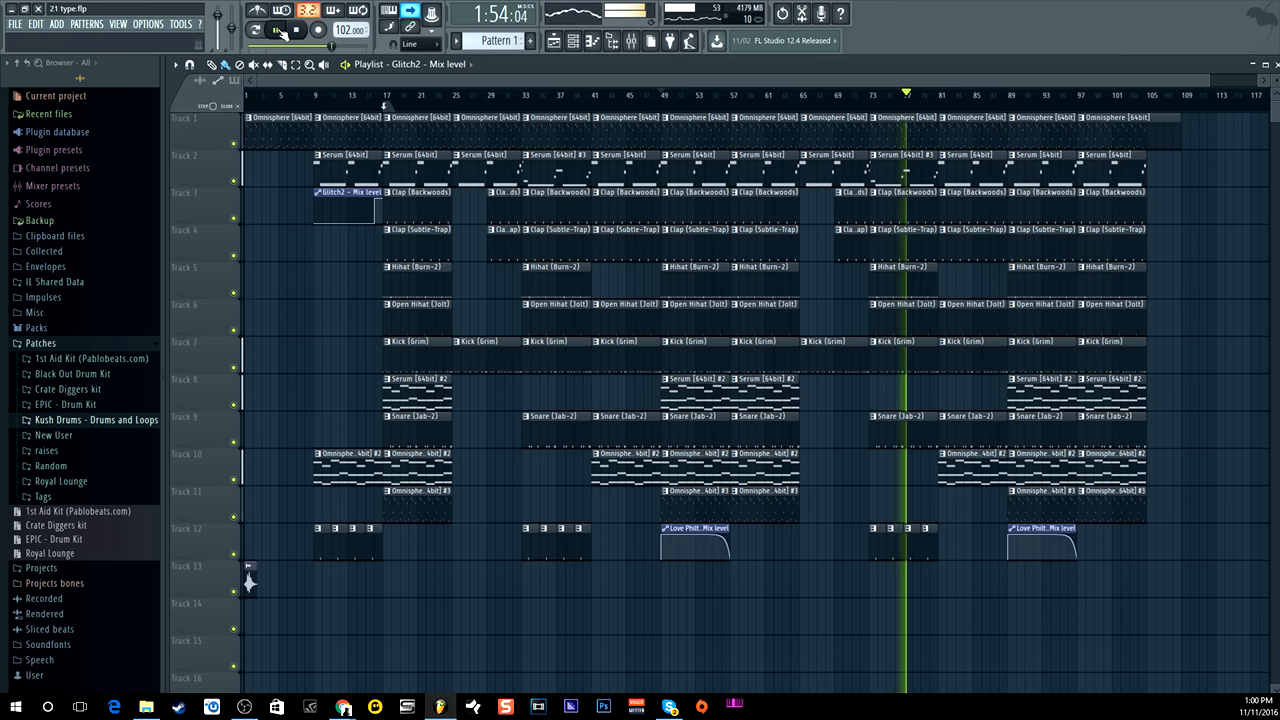
click(631, 41)
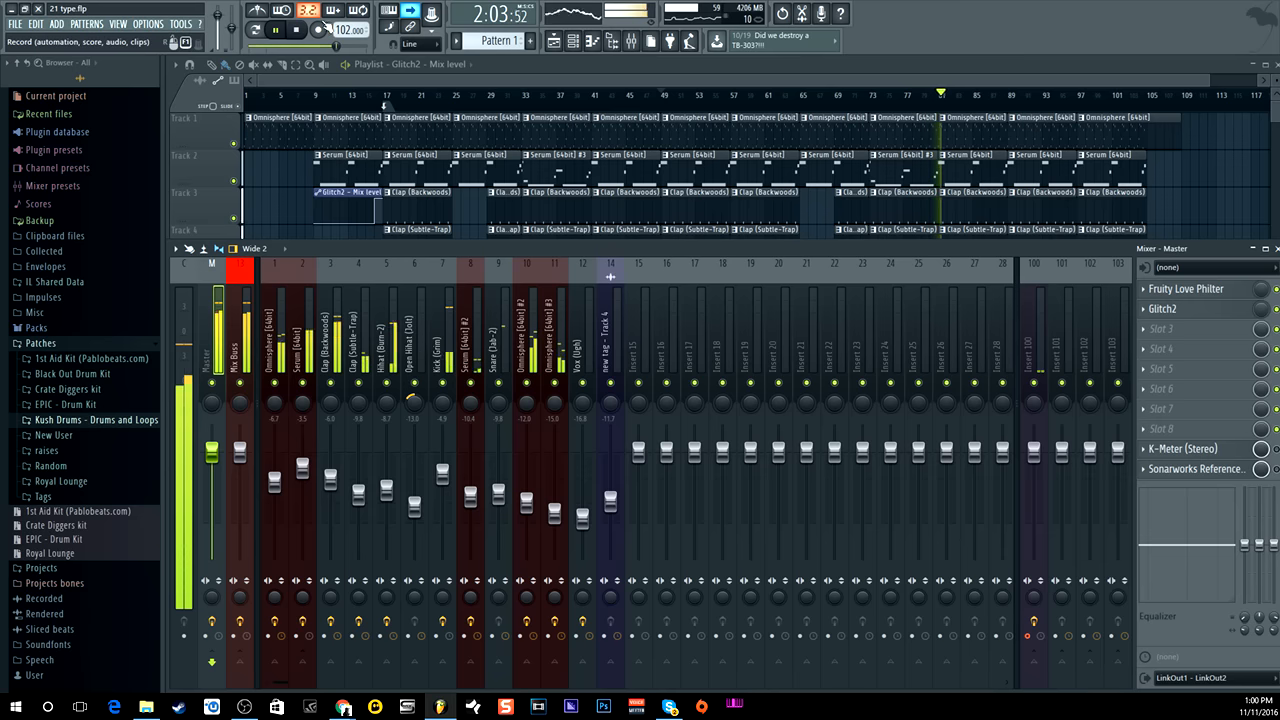
click(299, 31)
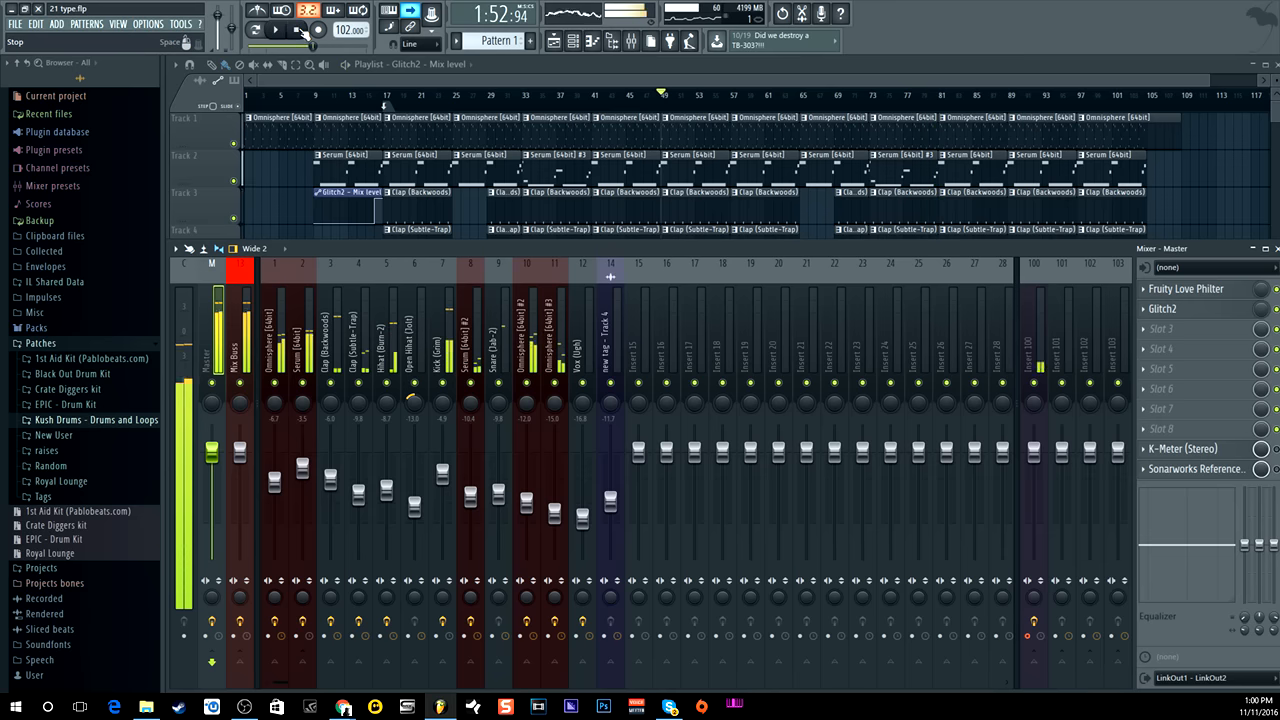
click(299, 31)
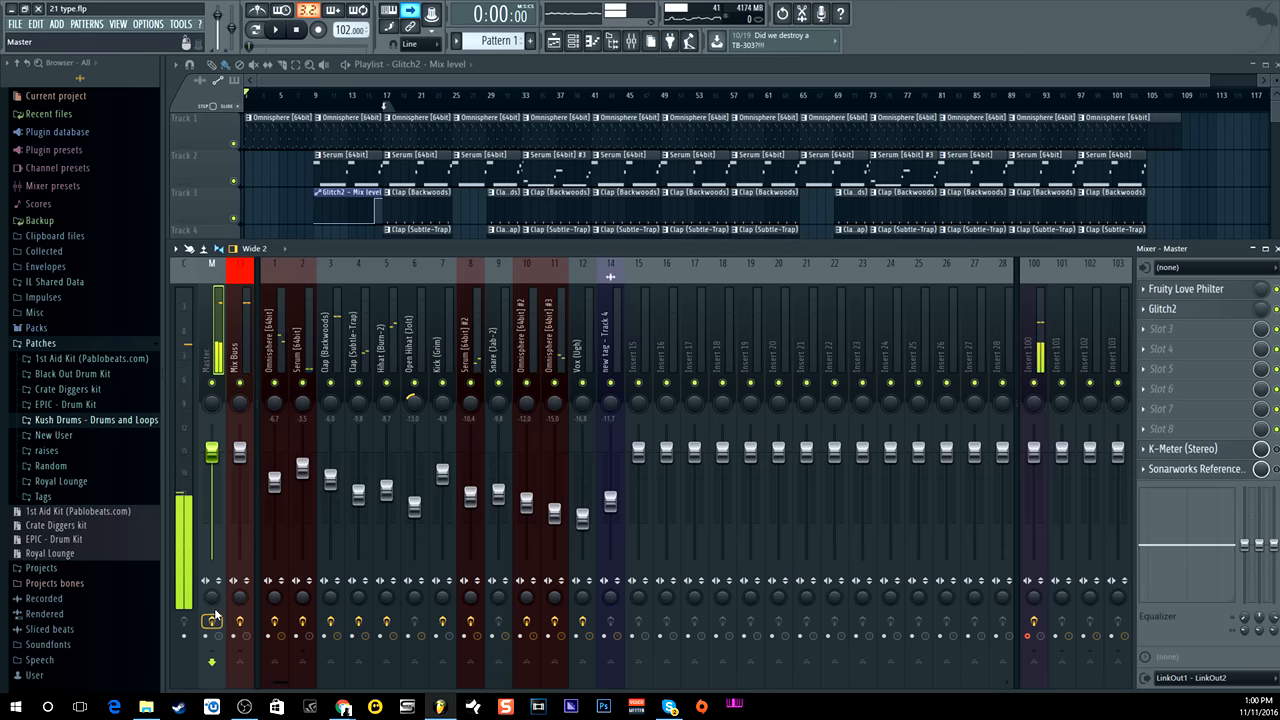
Place the playhead at about bar 15 and review the playlist arrangement and the mixer with the Master track's effects.
click(367, 95)
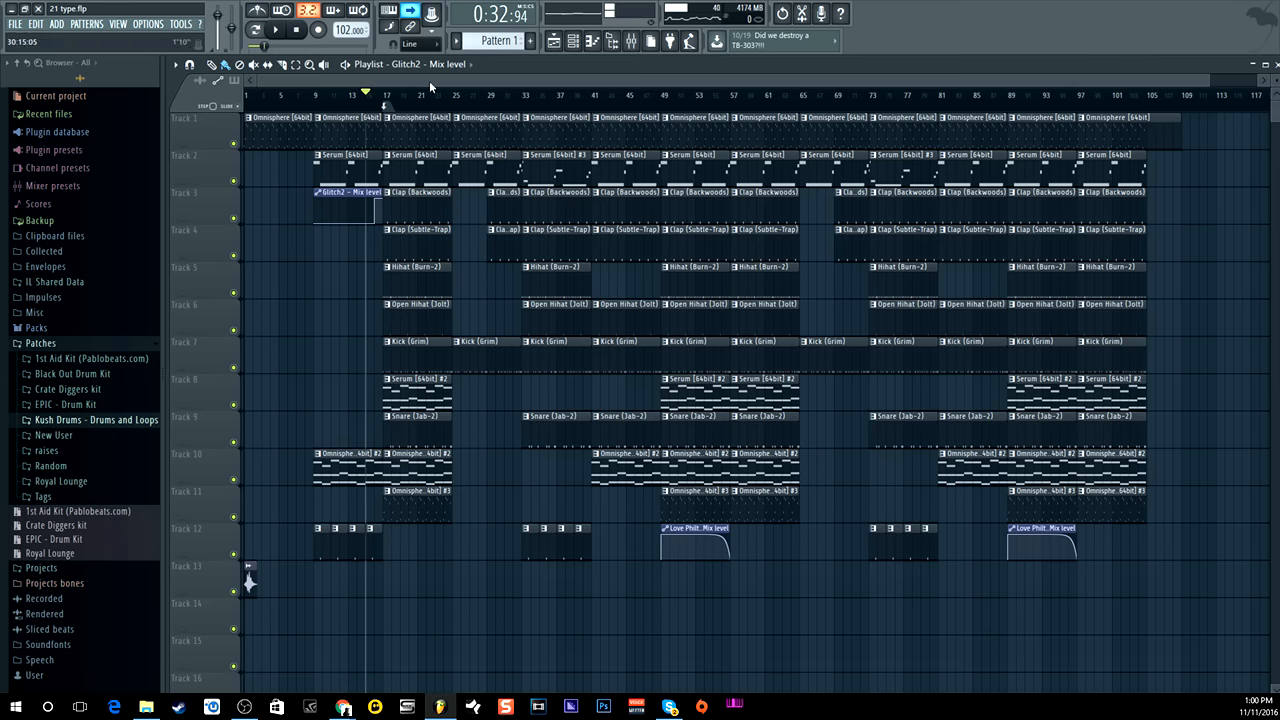
click(281, 68)
click(572, 41)
click(572, 41)
click(631, 41)
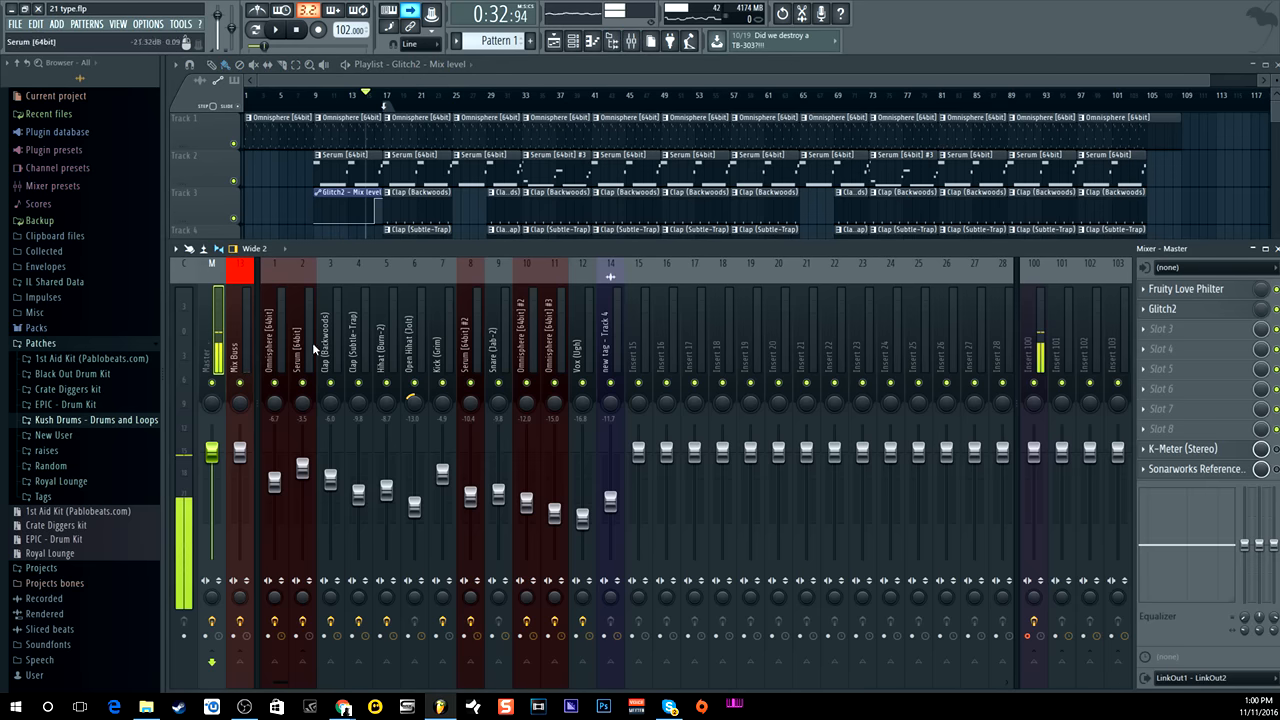
click(516, 79)
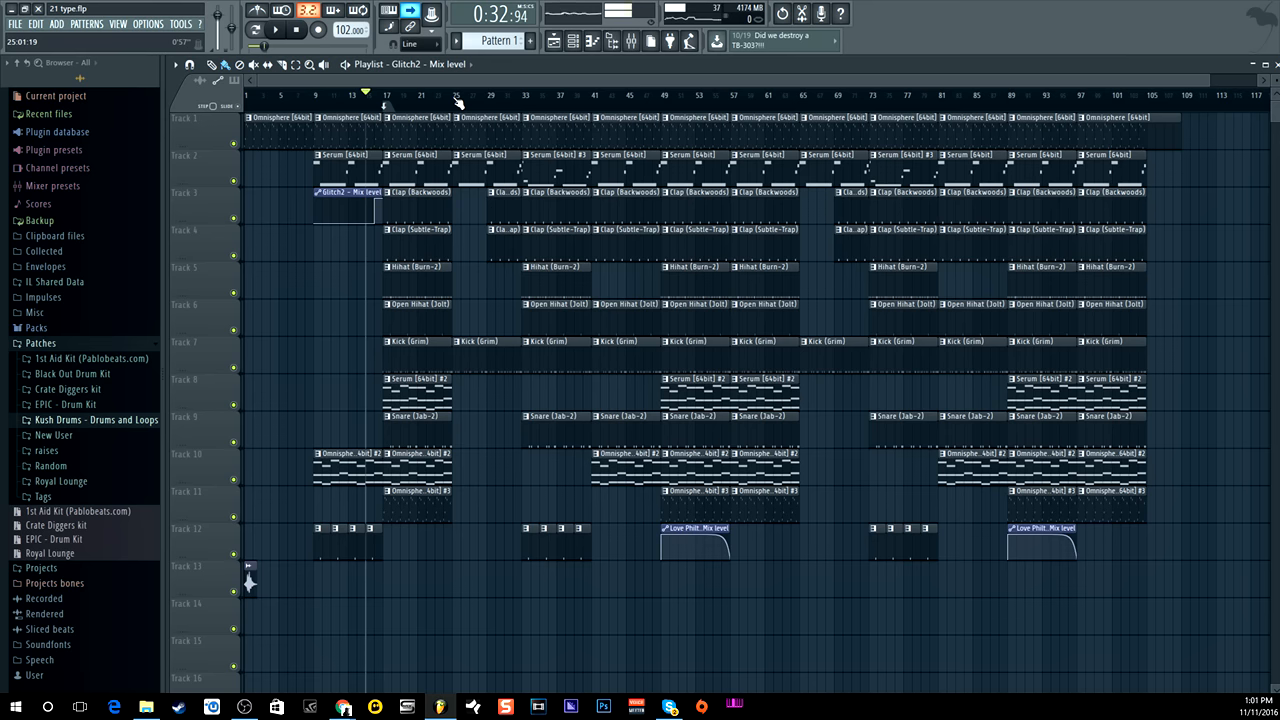
click(631, 40)
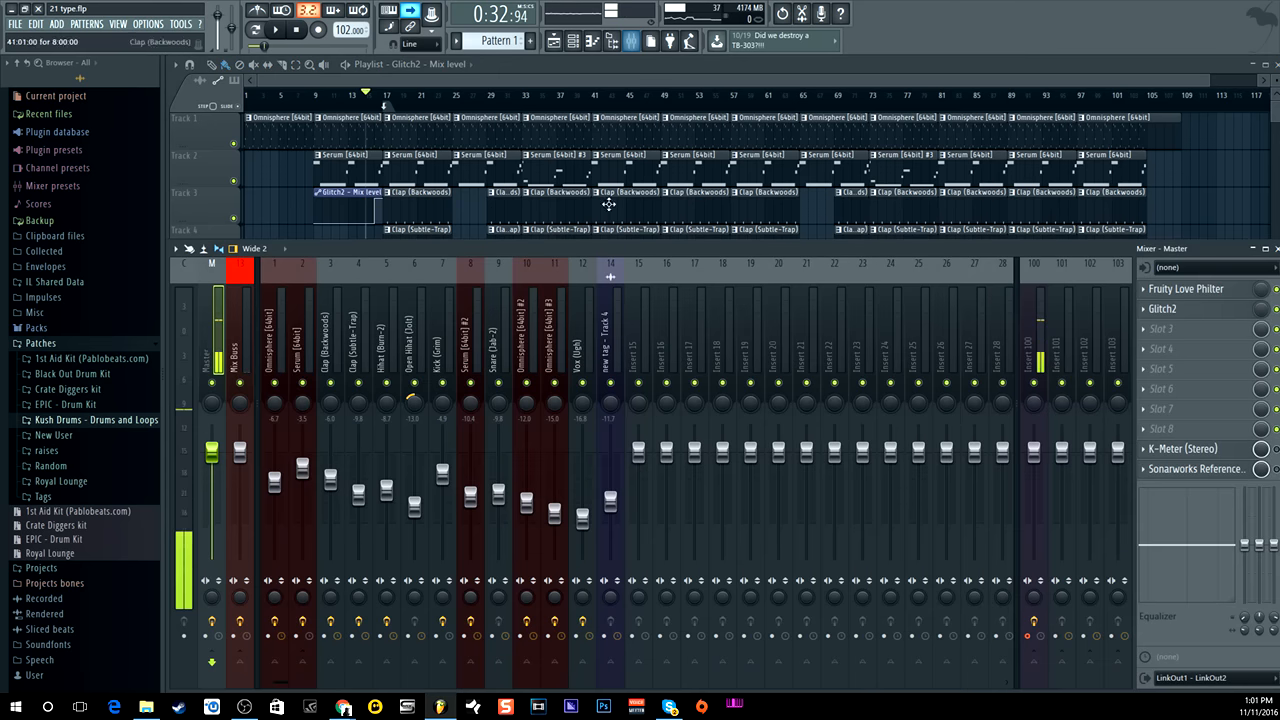